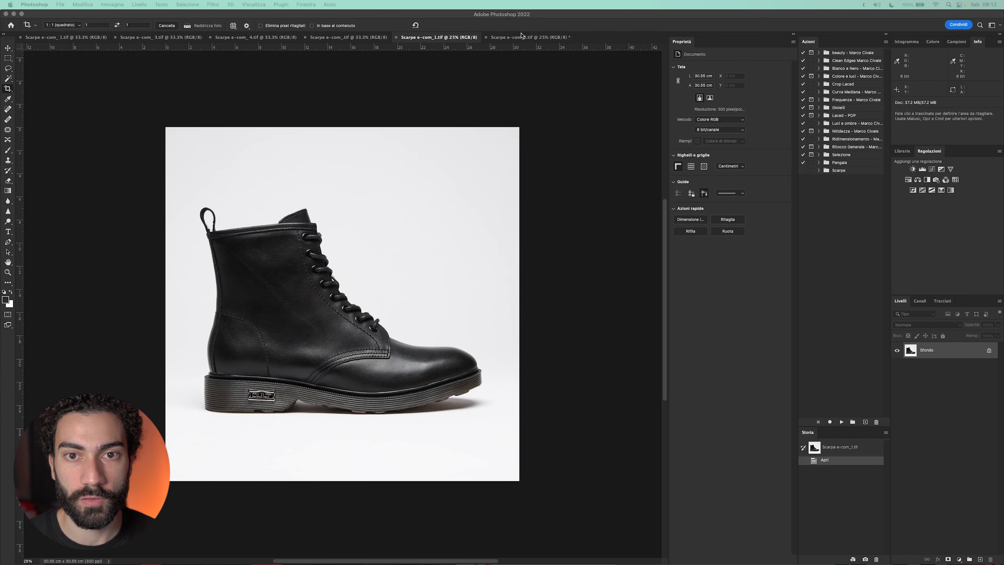
Step: Look through the open shoe photos and settle on the side-view boot Scarpe e-com_1.tif
left_click(515, 38)
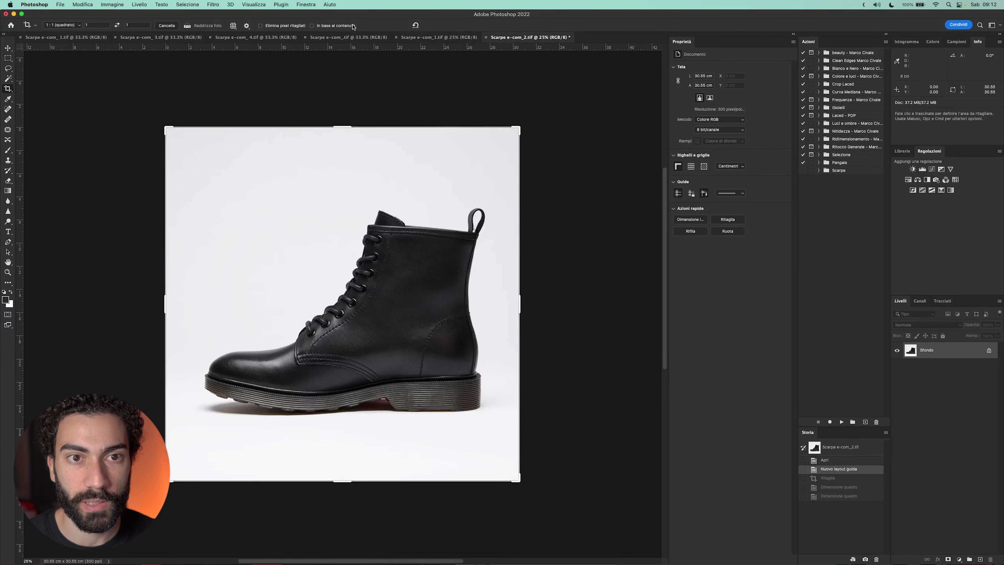
left_click(353, 39)
left_click(283, 38)
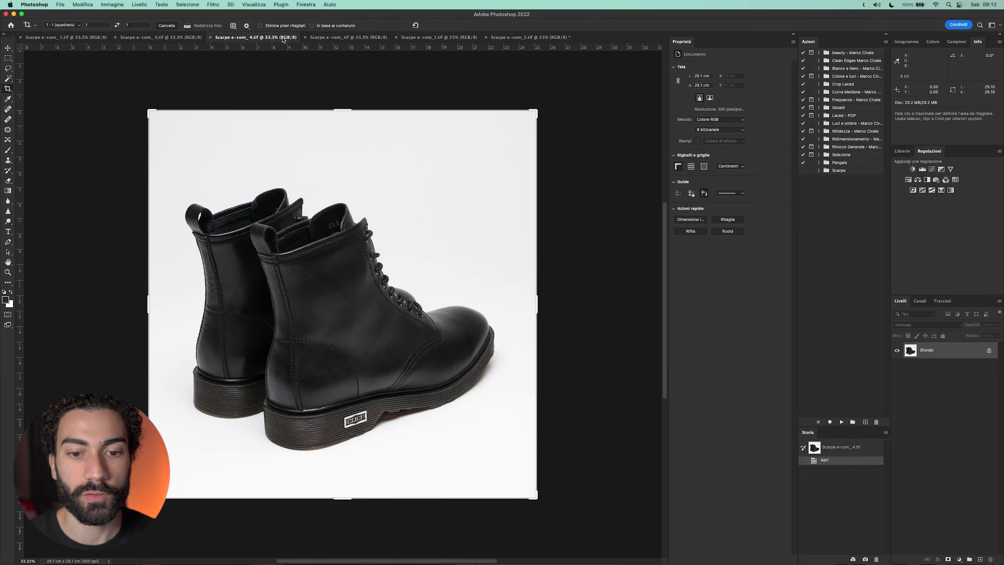
left_click(171, 40)
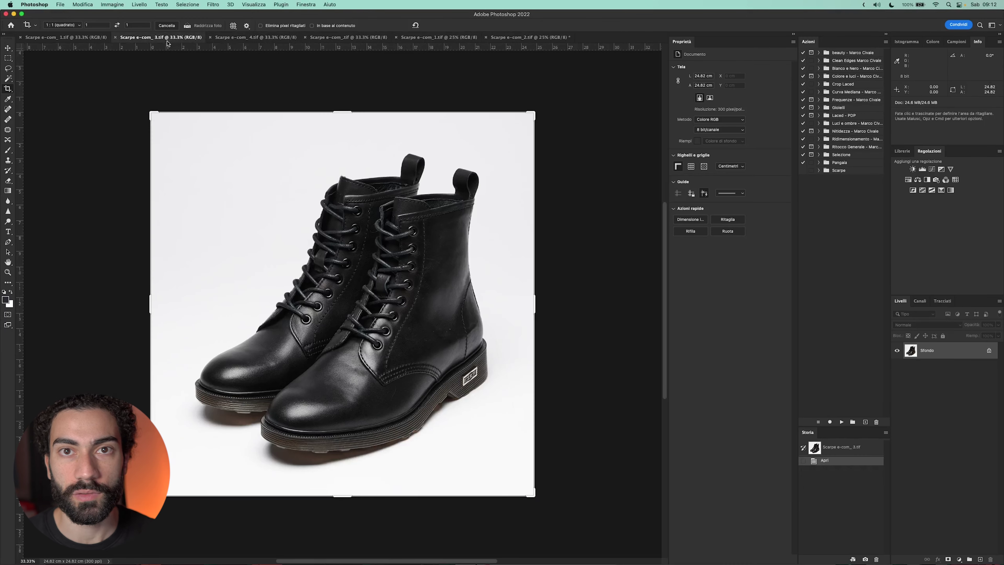
left_click(89, 38)
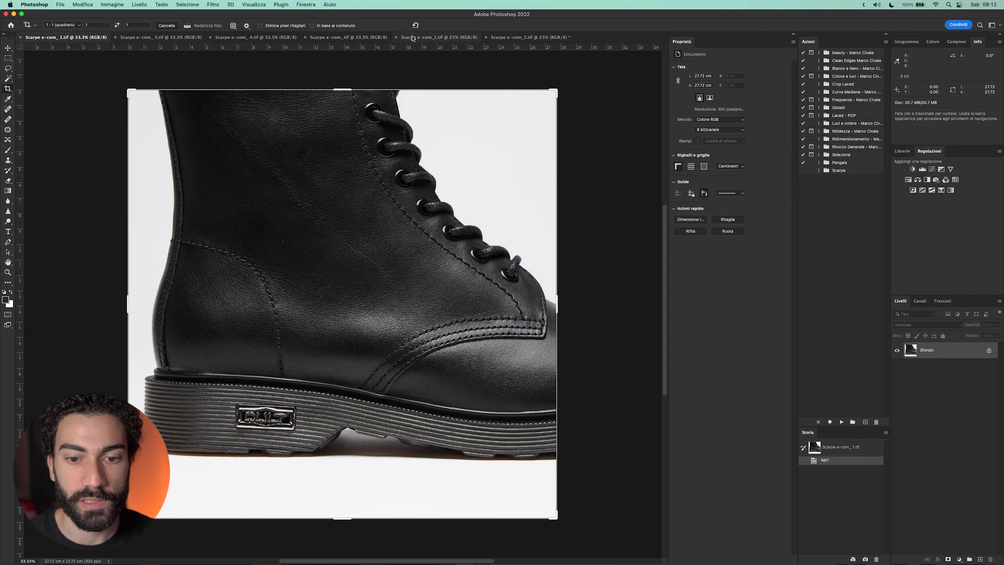
left_click(413, 37)
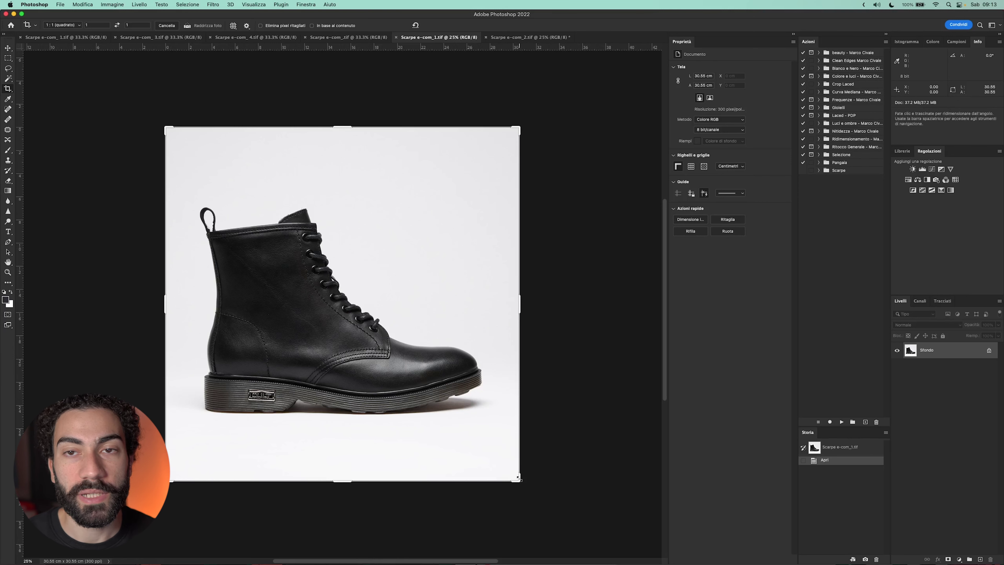
Step: Crop the side-view boot to a 30.55 cm square with the boot filling the frame
left_click_drag(517, 480, 501, 464)
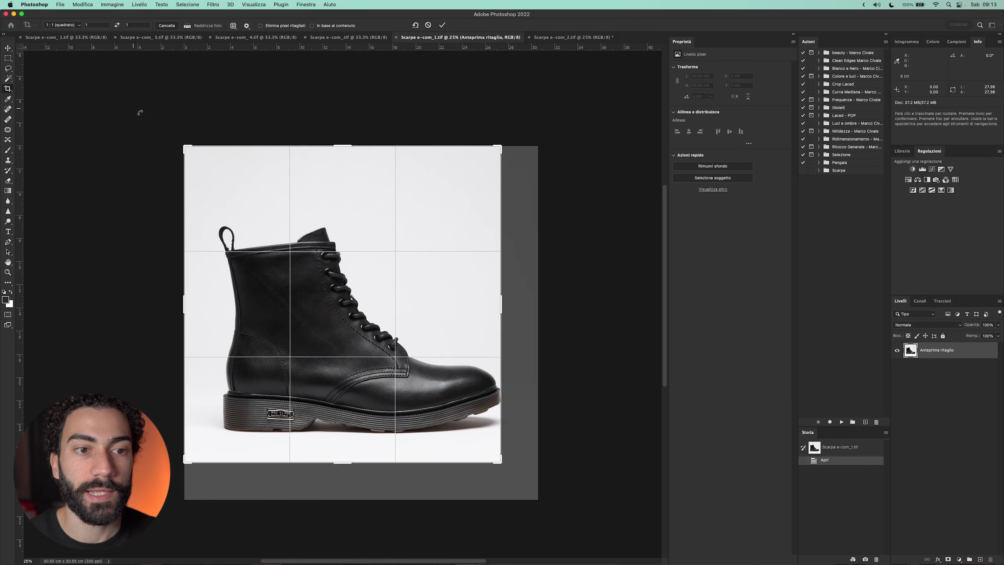
left_click_drag(184, 148, 208, 160)
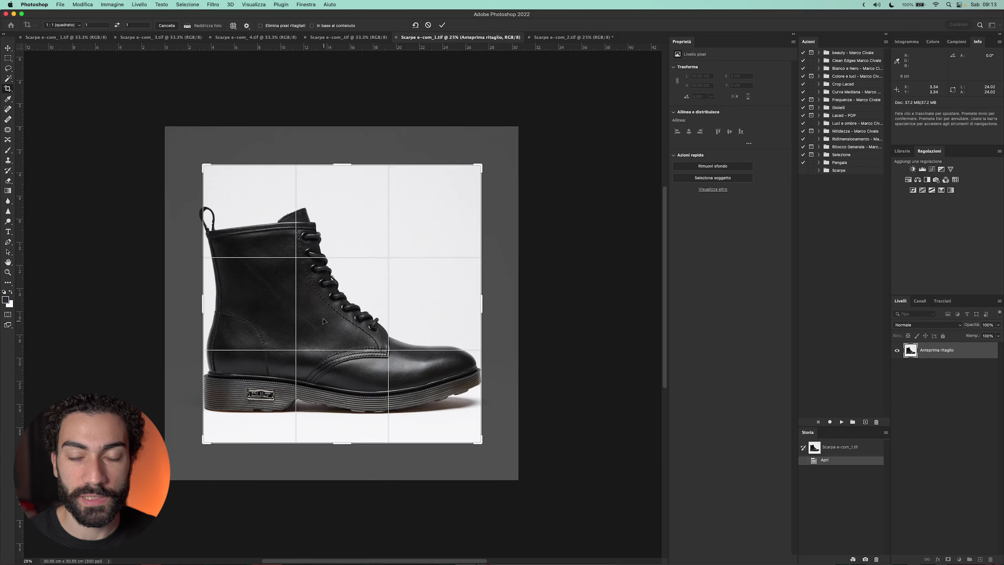
left_click_drag(348, 368, 346, 397)
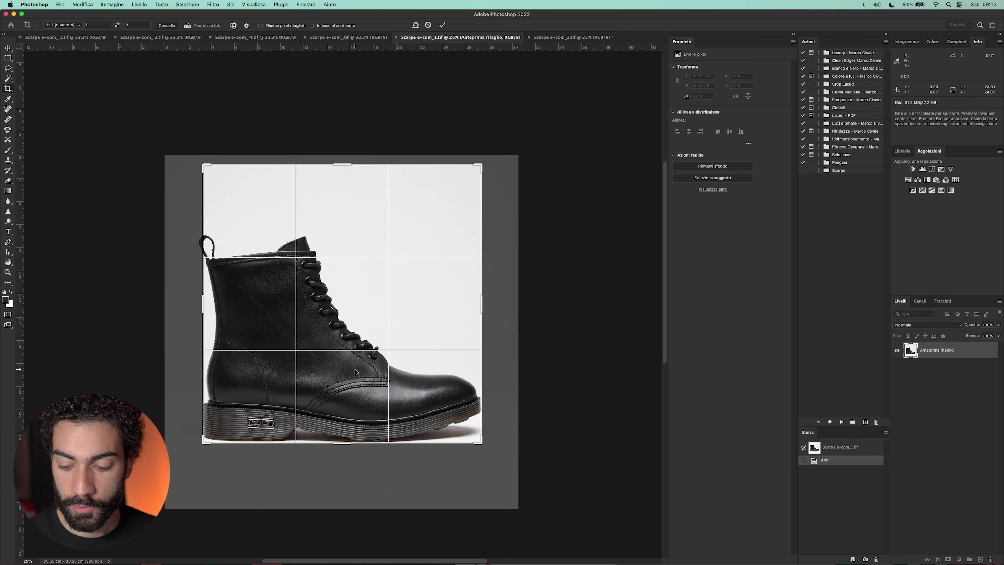
key("Return")
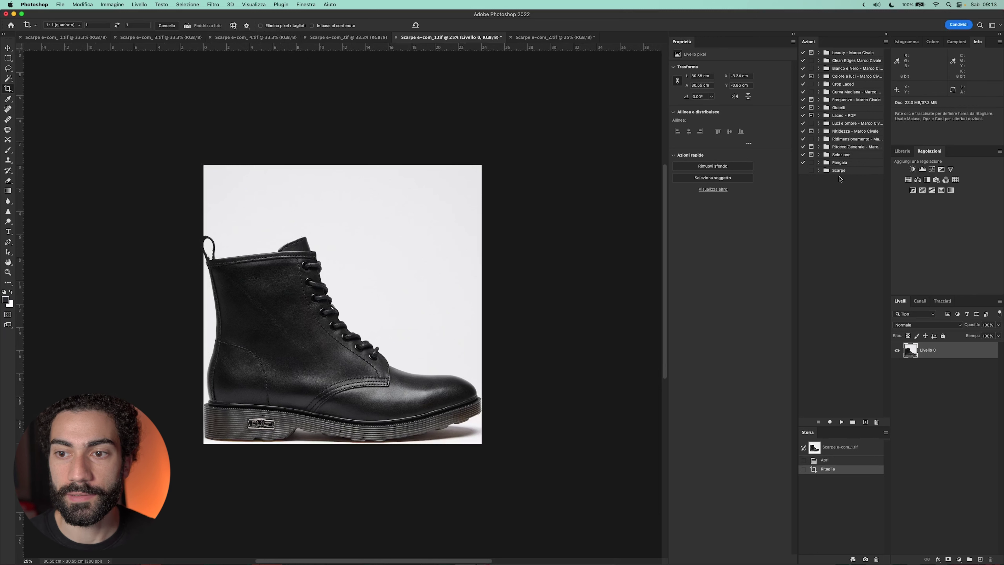
left_click(818, 171)
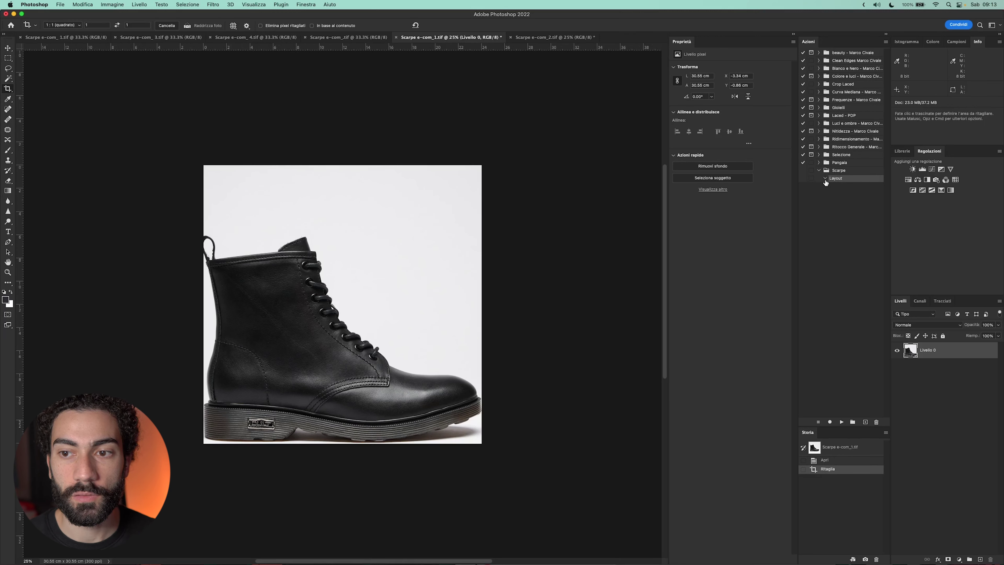
Step: Start recording the Layout action and enlarge the canvas to 110% width and height
left_click(830, 422)
key("alt+super+c")
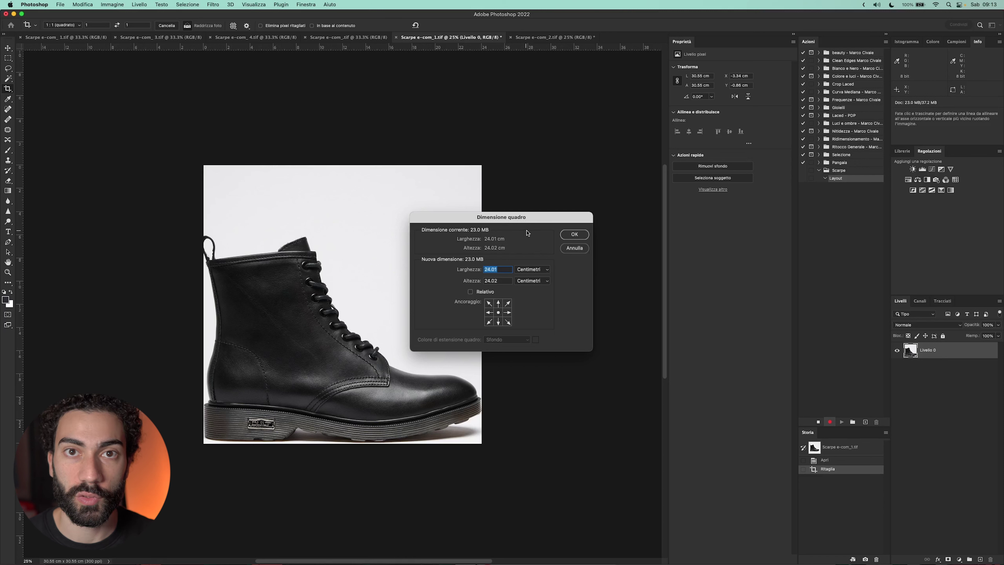
left_click(536, 270)
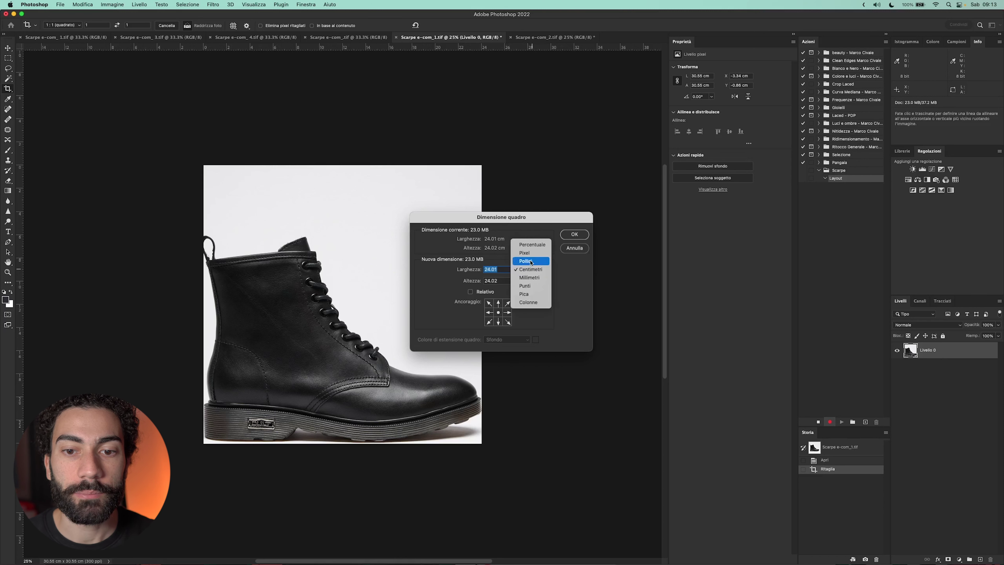
left_click(522, 247)
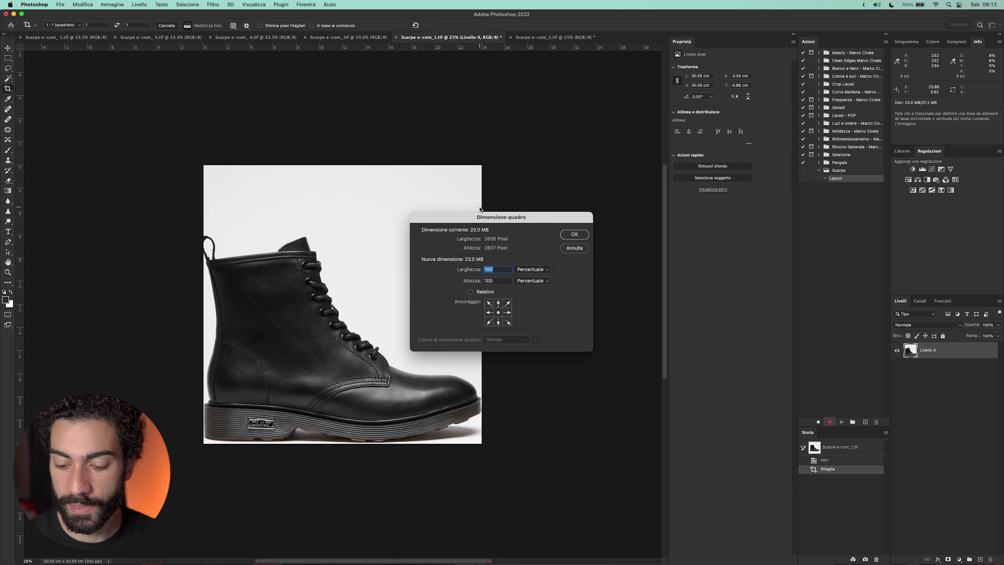
type("110")
key("Tab")
type("110")
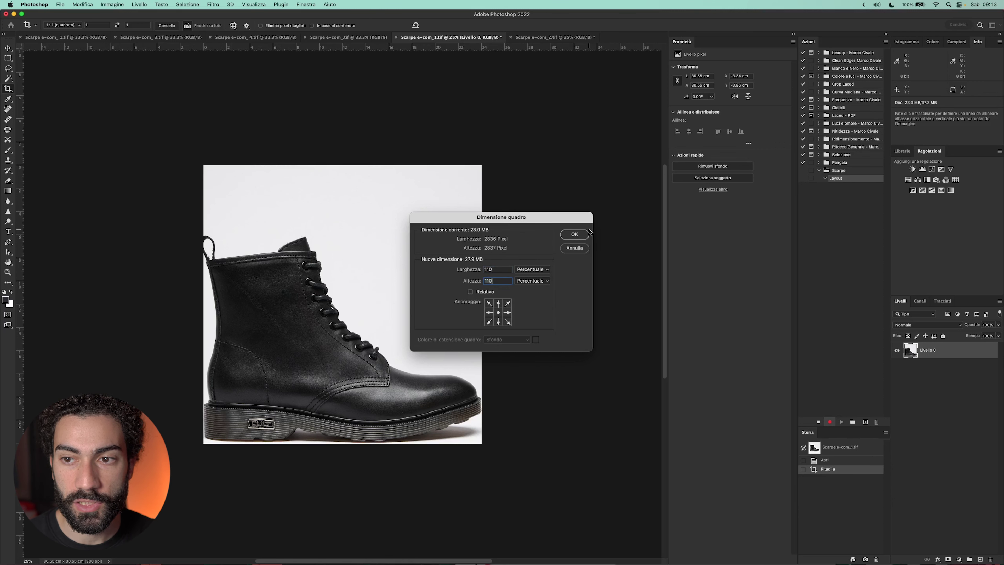
left_click(584, 235)
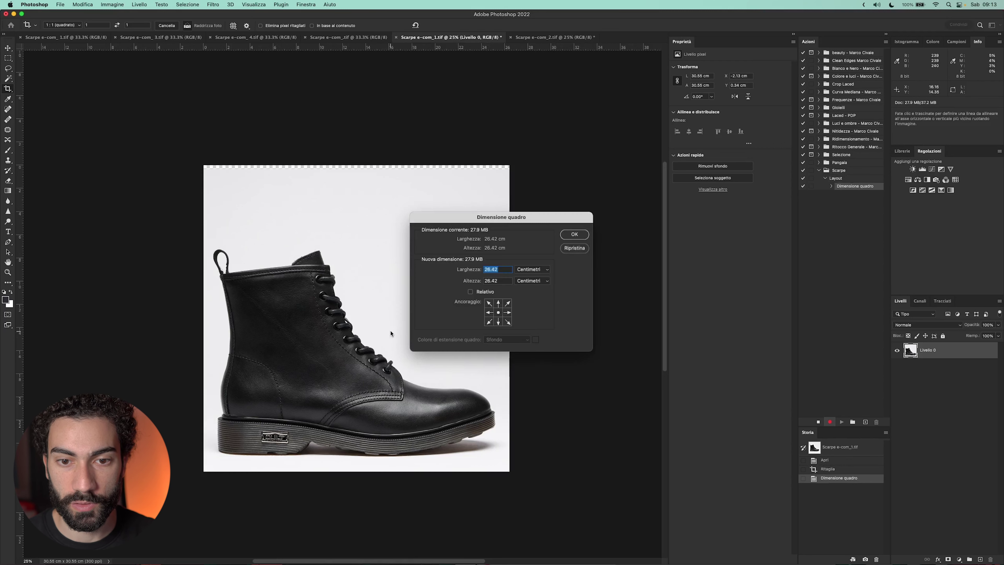
Step: Enlarge the canvas again to 120% width and height with a new anchor
key("super+alt+c")
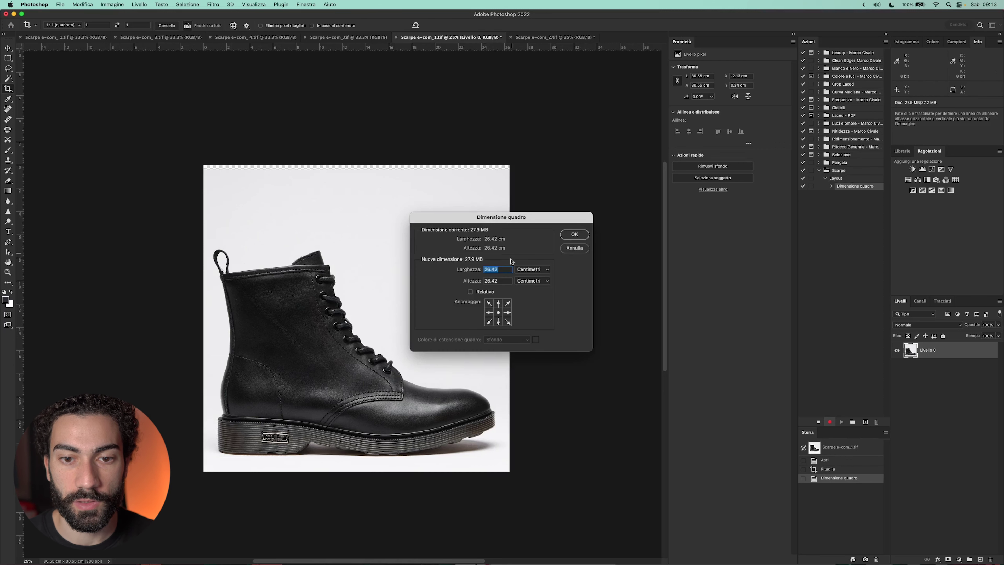
left_click(528, 270)
left_click(532, 244)
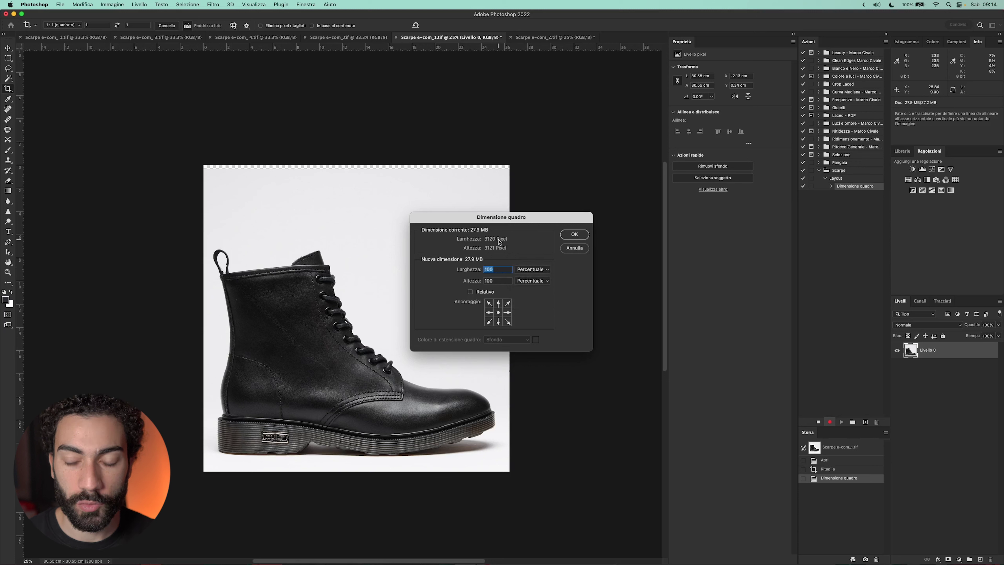
type("120120")
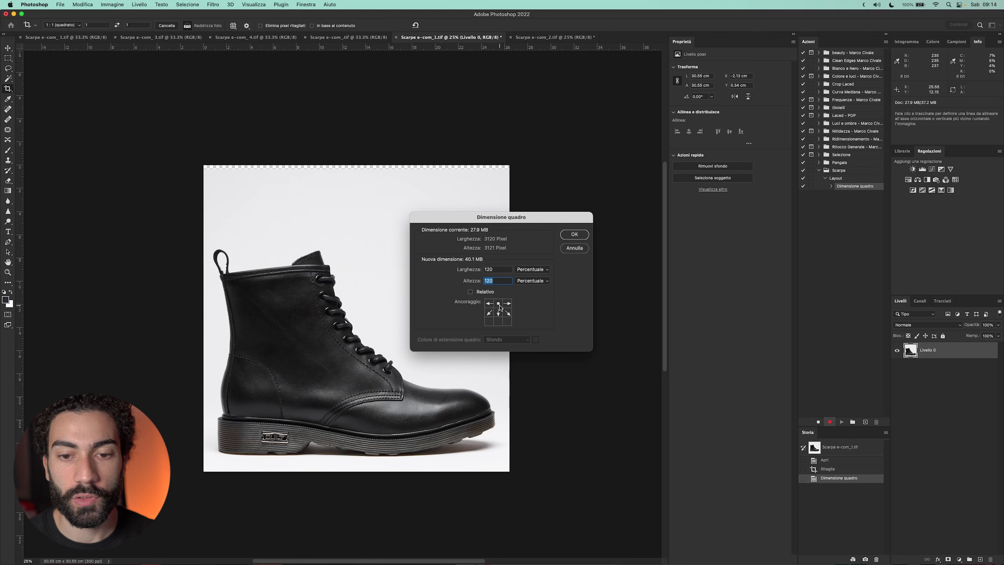
left_click(573, 234)
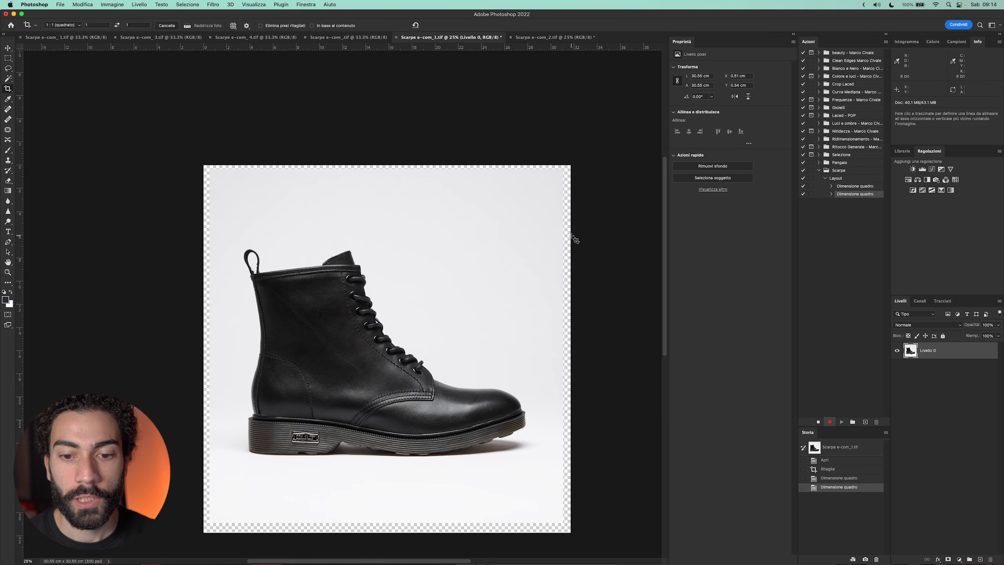
Step: Stop the Layout recording, zoom out to 25%, and bring up the fill/adjustment layer list
left_click(818, 423)
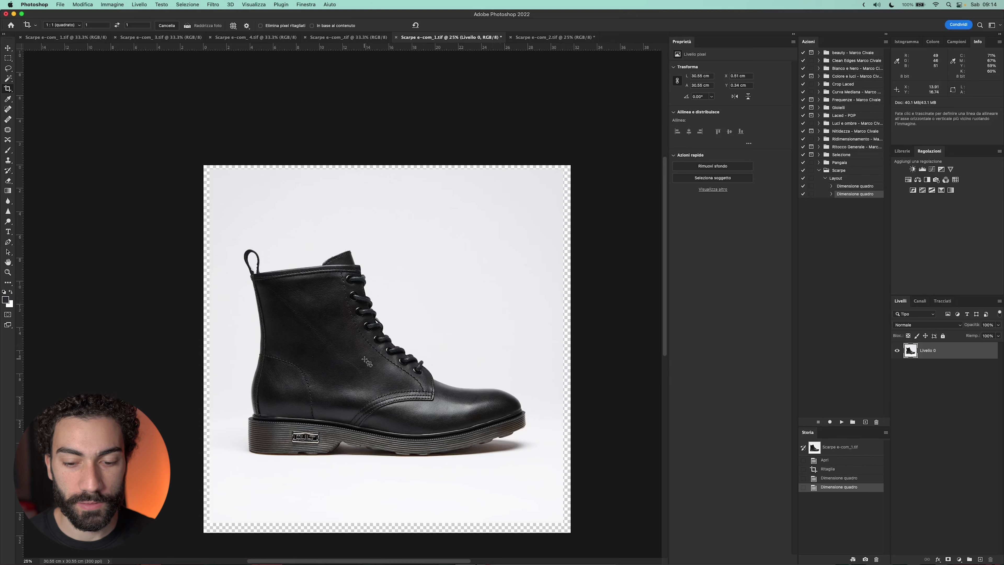
key("super+0")
key("super+minus")
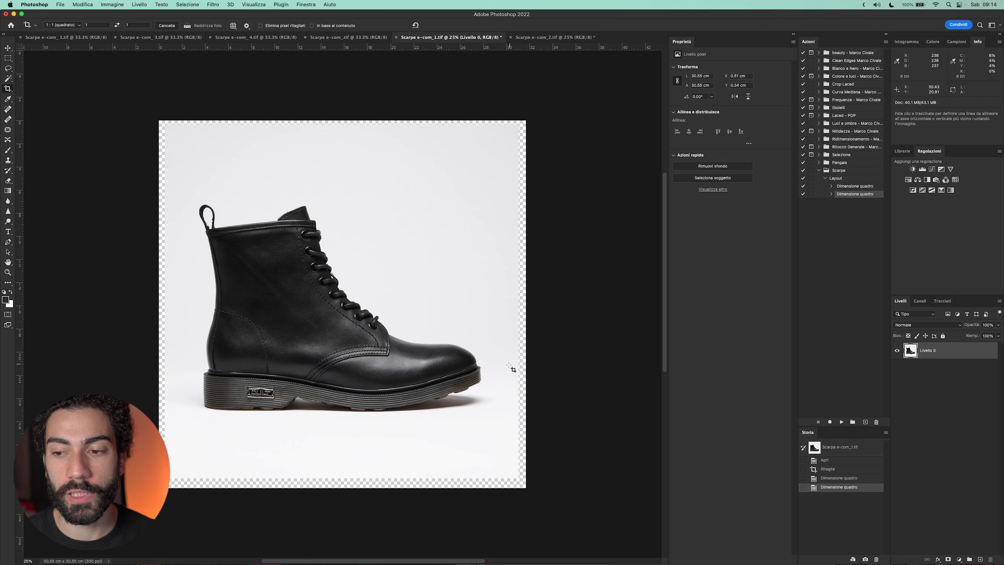
left_click(959, 559)
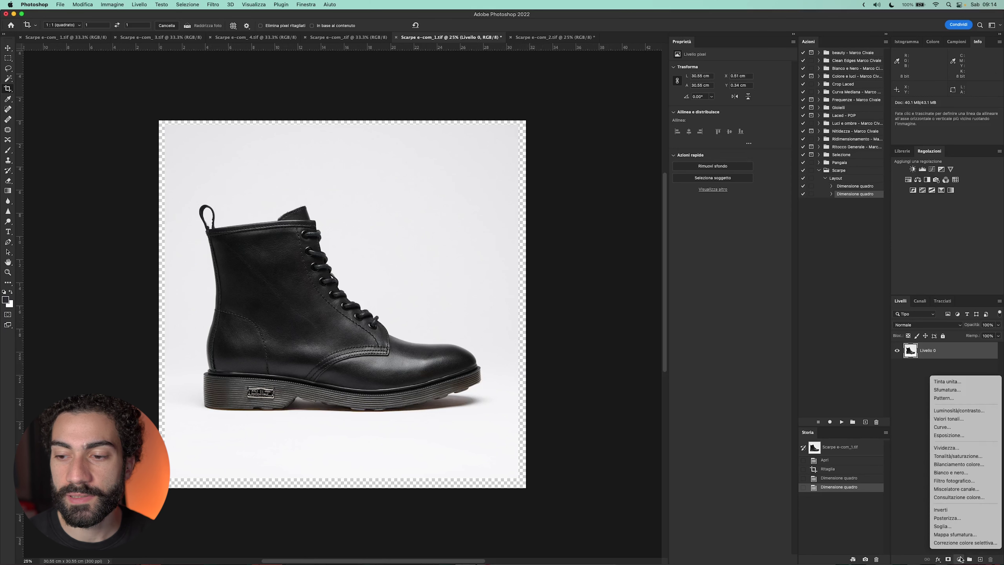
Step: Add a white (ffffff) Solid Color fill layer and move Livello 0 above it
left_click(965, 384)
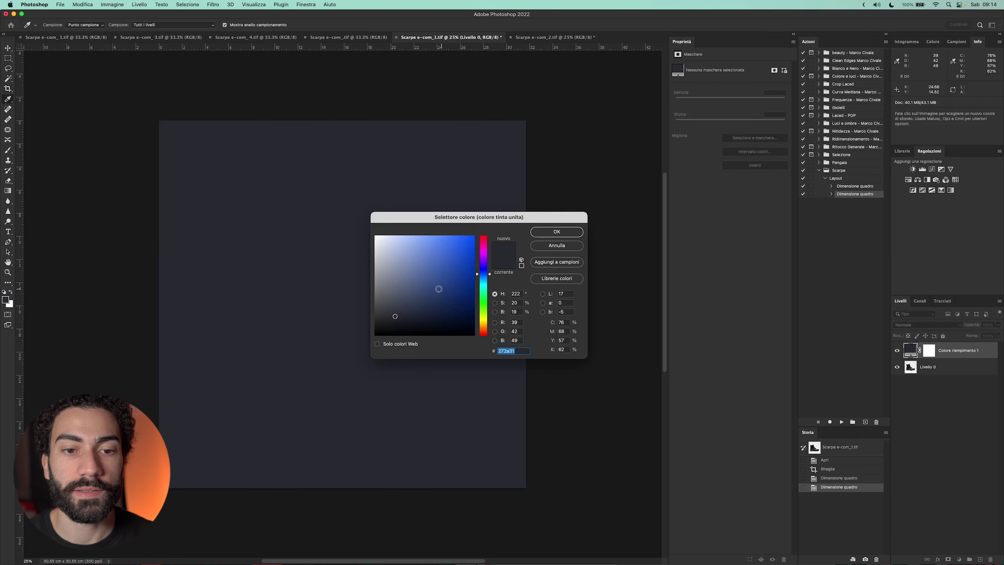
type("ffffff")
key("Return")
key("c")
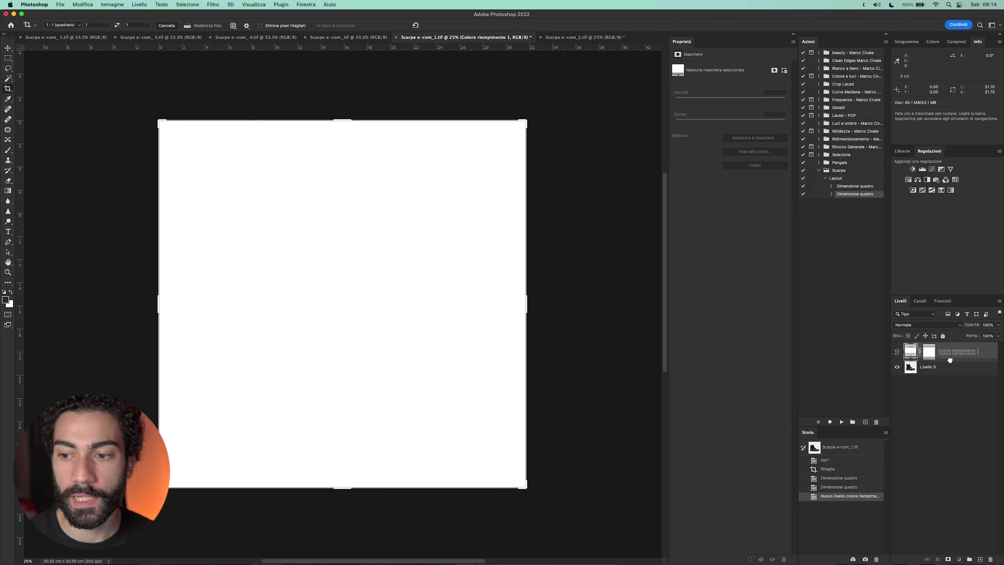
left_click_drag(947, 368, 944, 349)
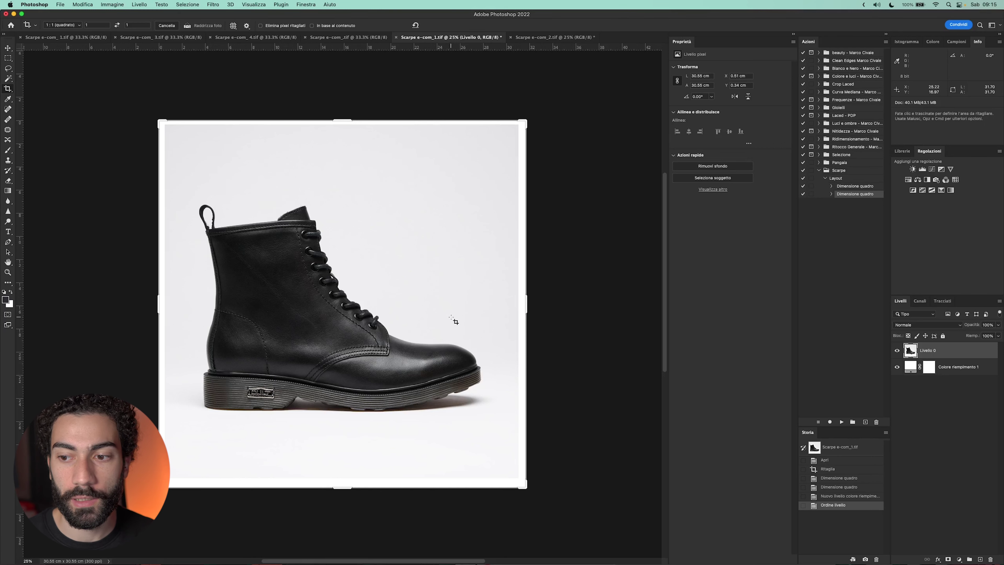
Step: Add Curve 1 with its white point sampled from the grey backdrop, comparing before and after
left_click(931, 169)
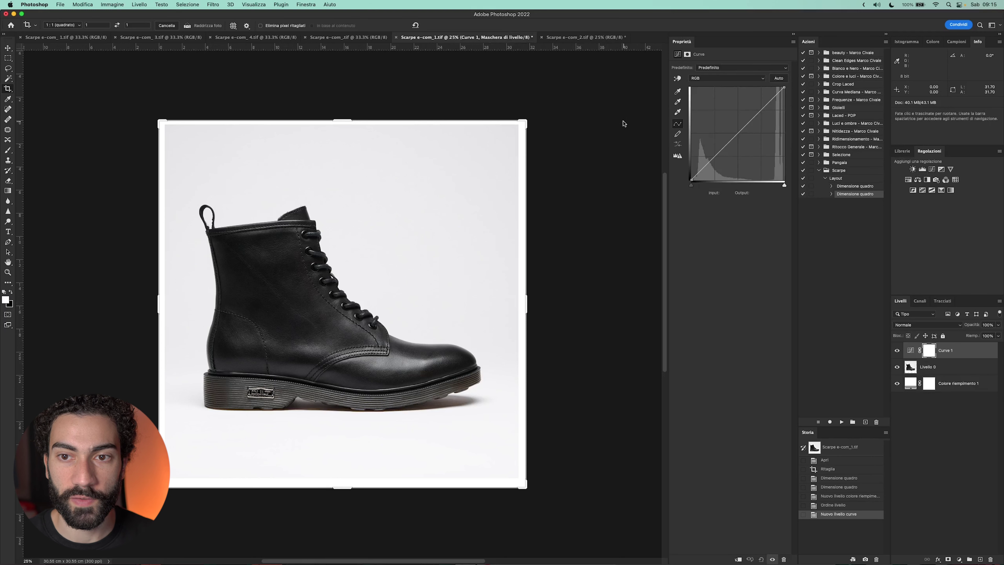
left_click(677, 113)
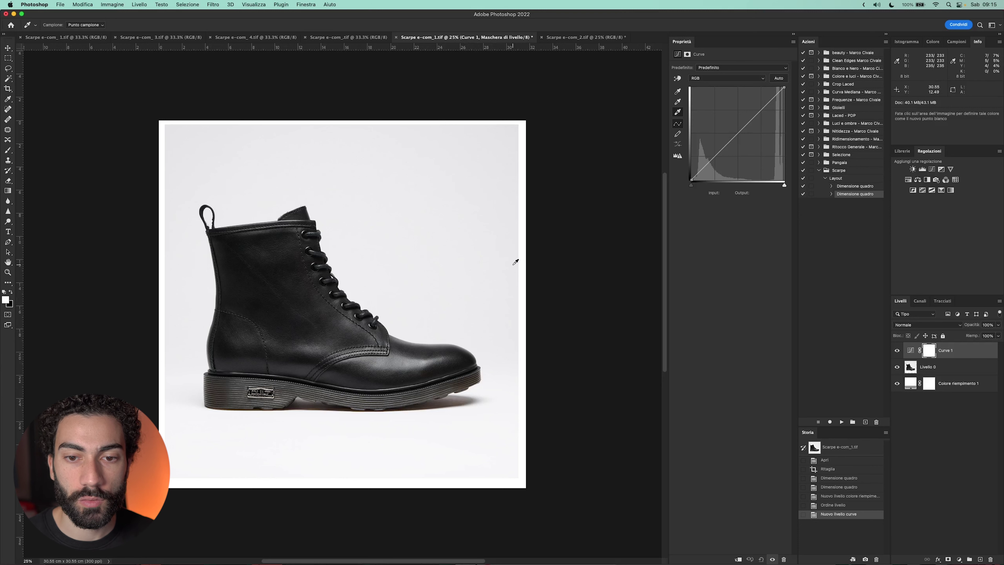
left_click(516, 262)
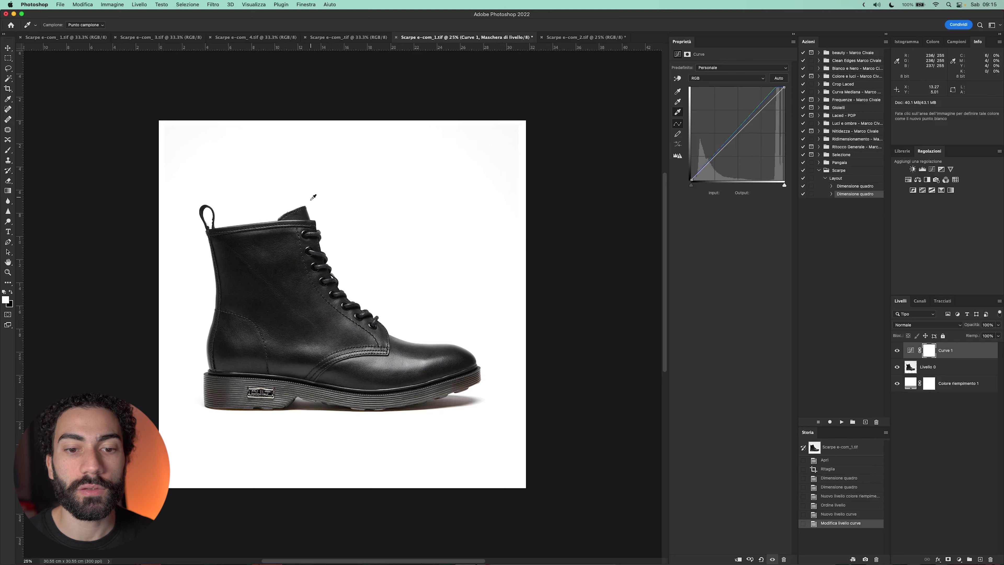
left_click(898, 350)
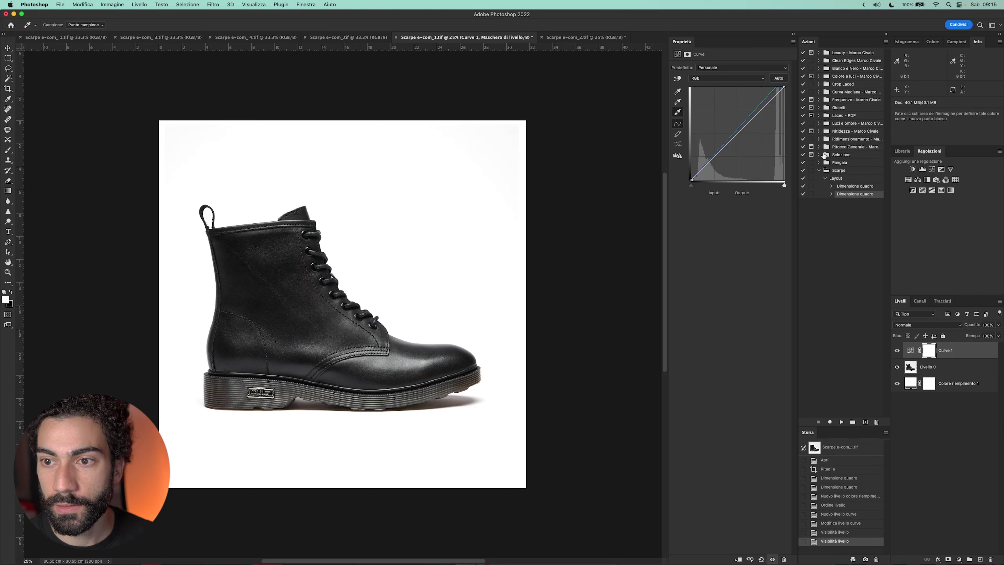
left_click(819, 147)
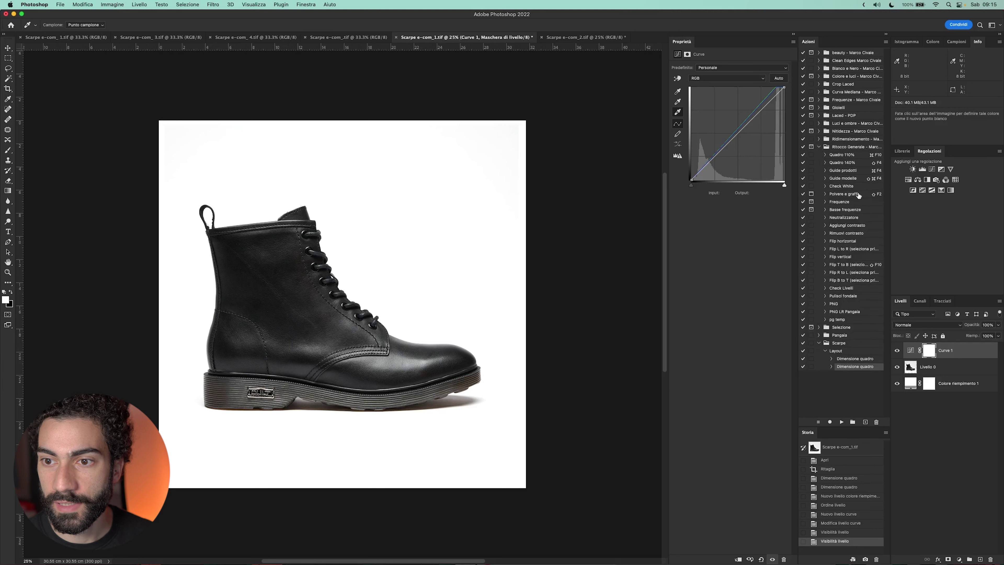
Step: Run the Check White action to add the Valori tonali 1 check layer, then select Livello 0
left_click(850, 187)
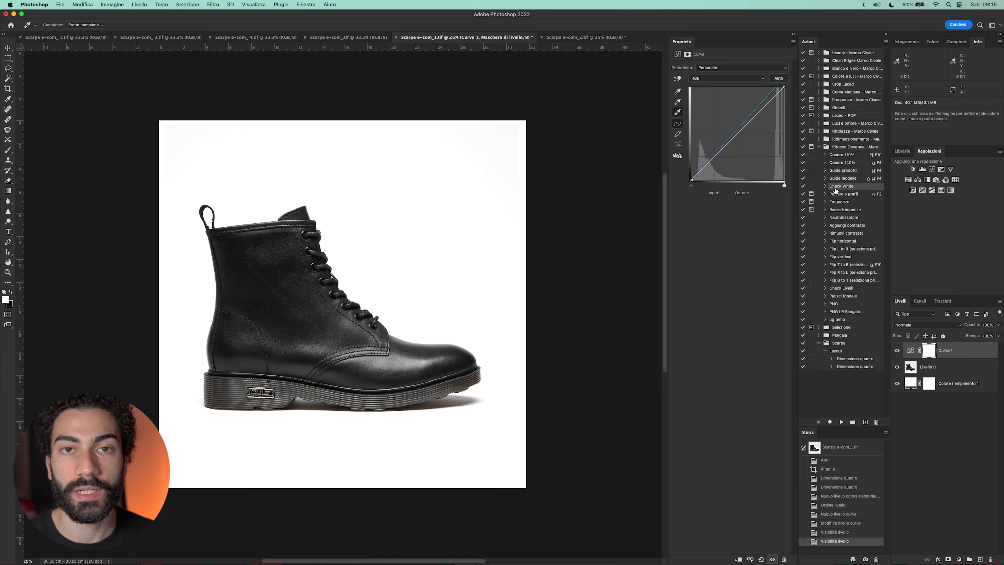
left_click(843, 423)
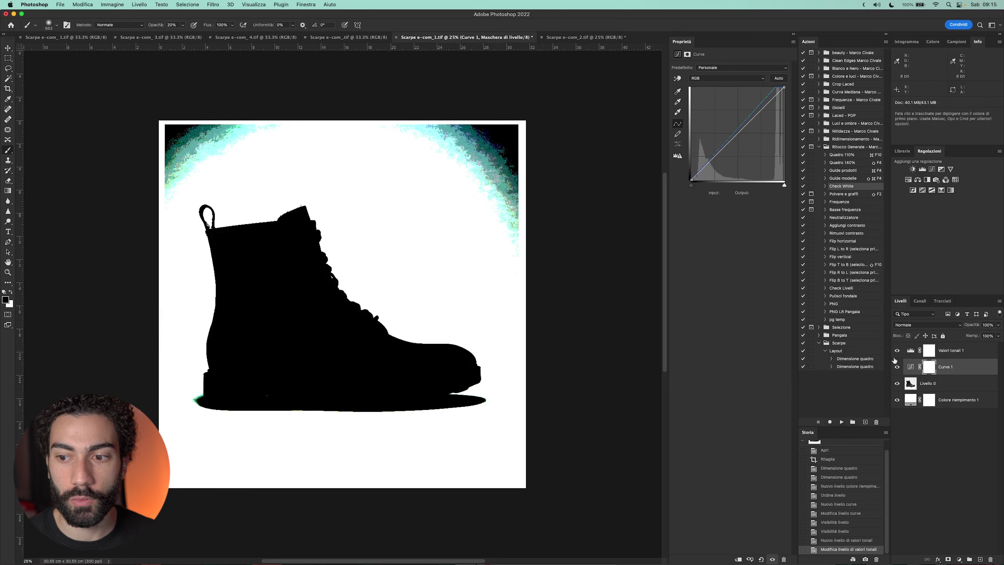
left_click(914, 383)
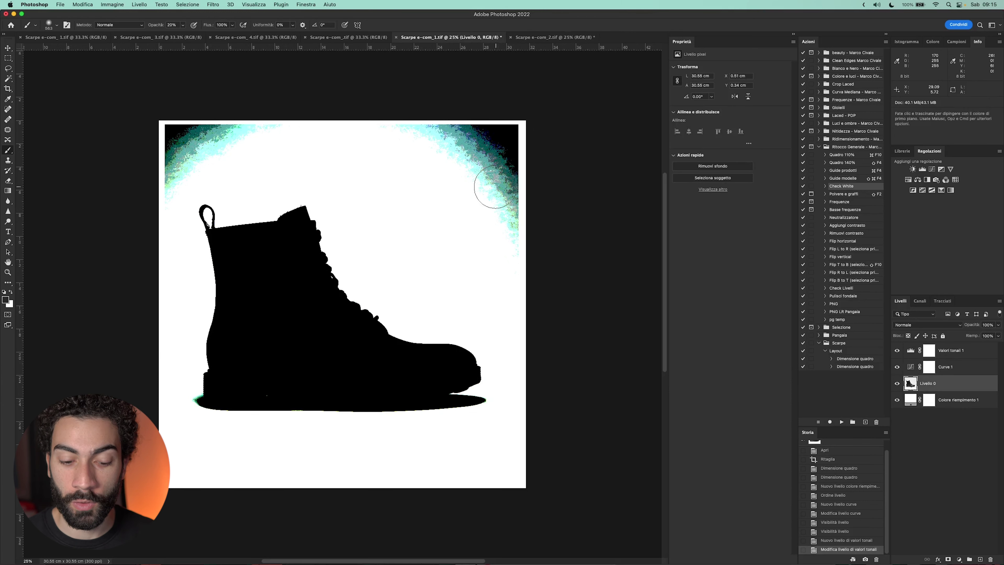
Step: Dodge the cyan fringe in the top corners to white at 20% exposure
key("o")
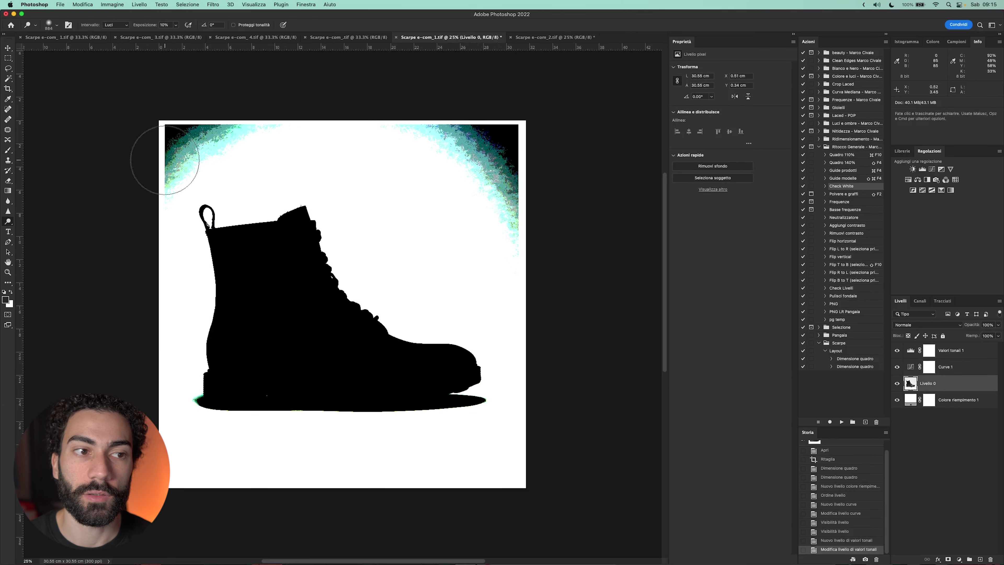
right_click(8, 223)
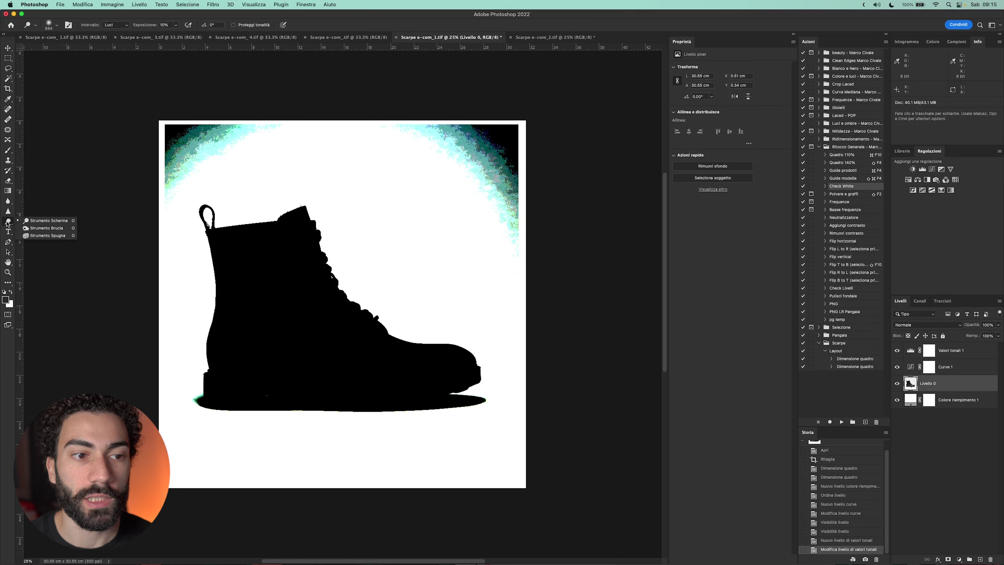
left_click(50, 221)
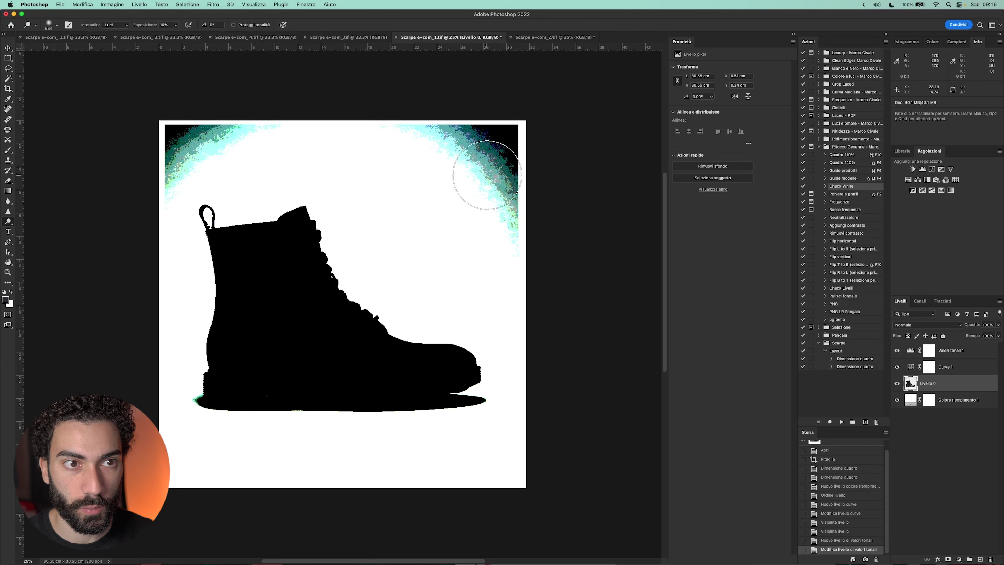
key("2")
mouse_move(512, 198)
left_mouse_down()
mouse_move(511, 224)
mouse_move(442, 166)
mouse_move(205, 135)
mouse_move(146, 152)
left_mouse_up()
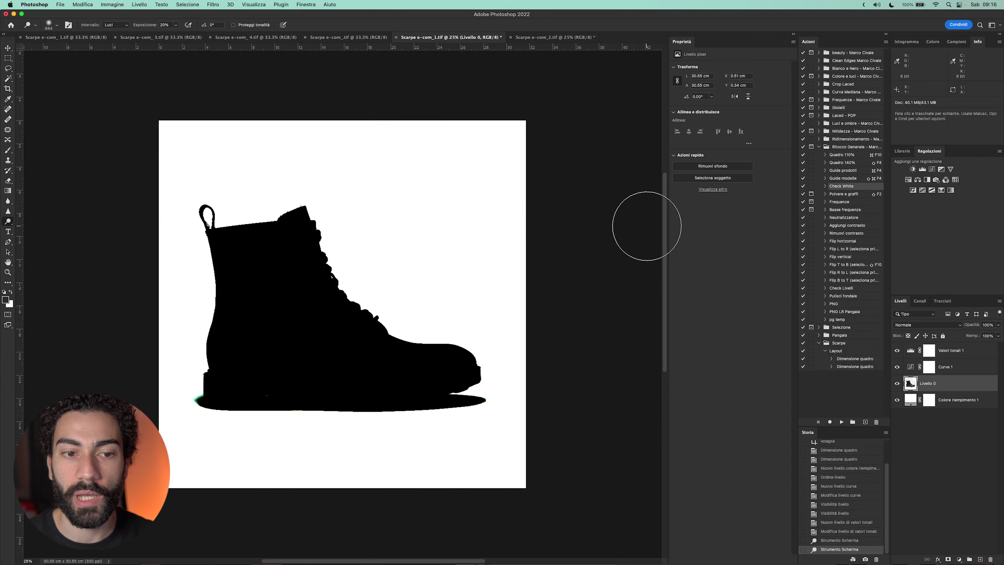
left_click(971, 353)
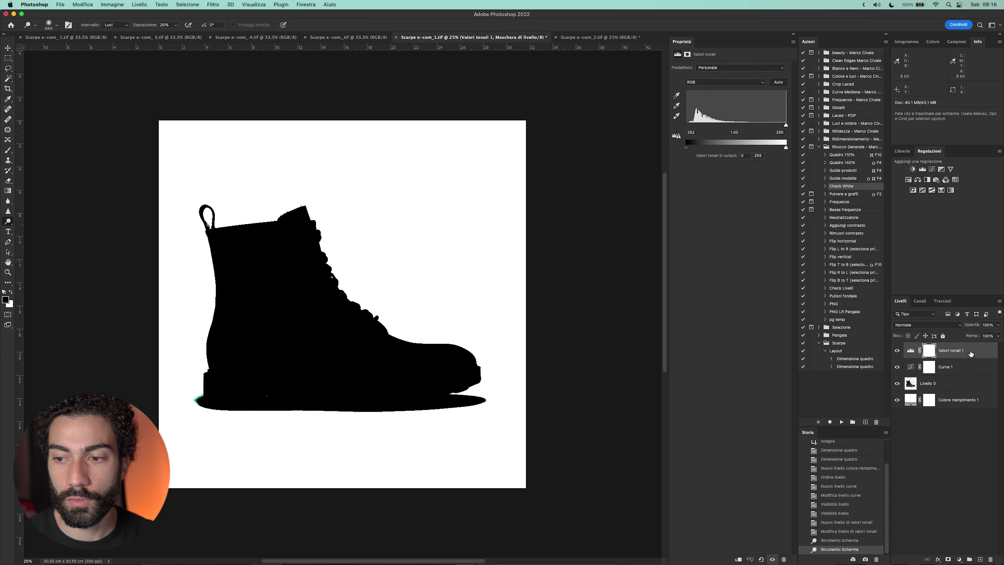
Step: Delete the Valori tonali 1 check layer and its mask, comparing the boot with and without Curve 1
key("BackSpace")
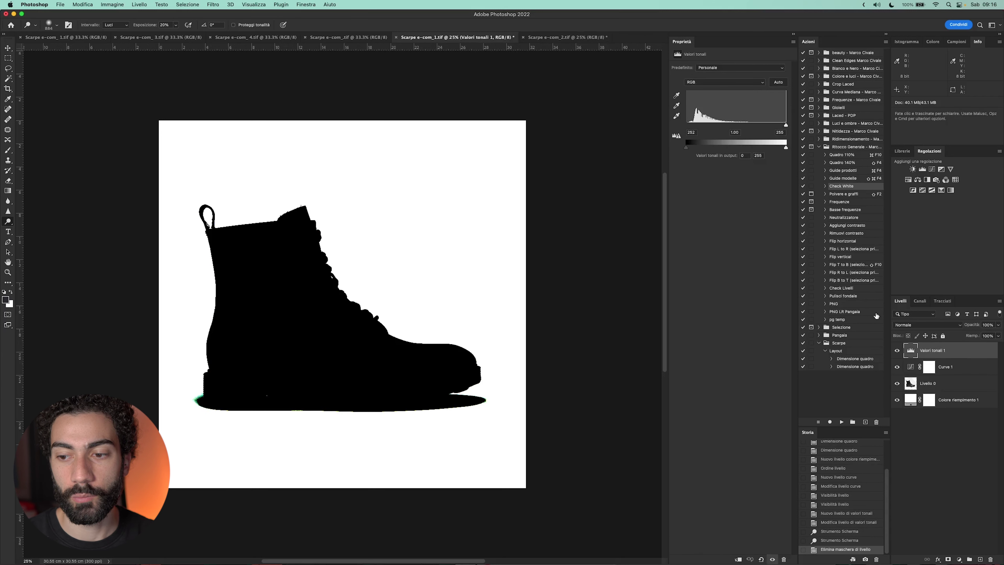
key("BackSpace")
left_click(897, 351)
left_click(897, 351)
left_click(898, 351)
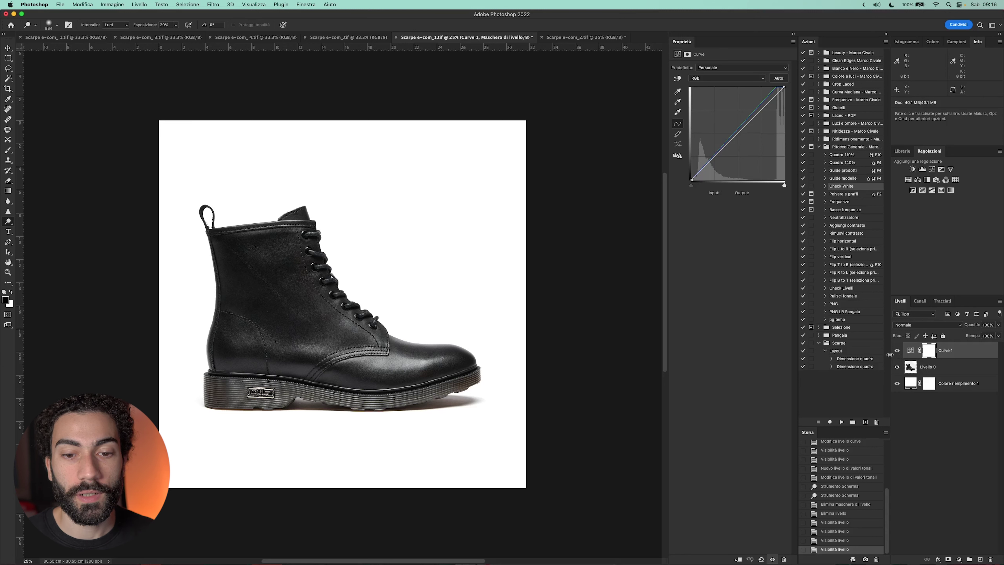
Step: Recheck Curve 1 and the white fill, then flatten everything into one Sfondo layer
left_click(897, 351)
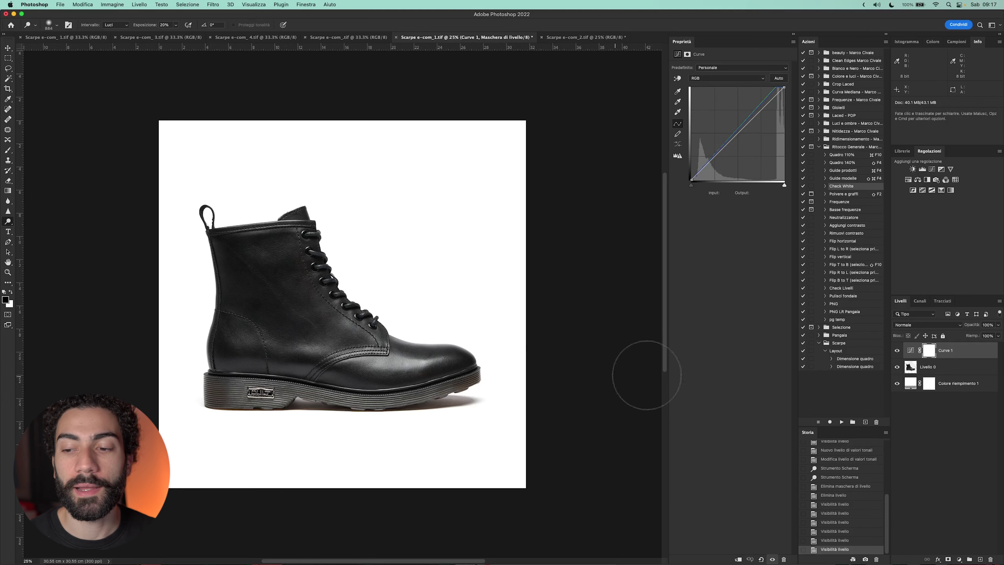
left_click(897, 384)
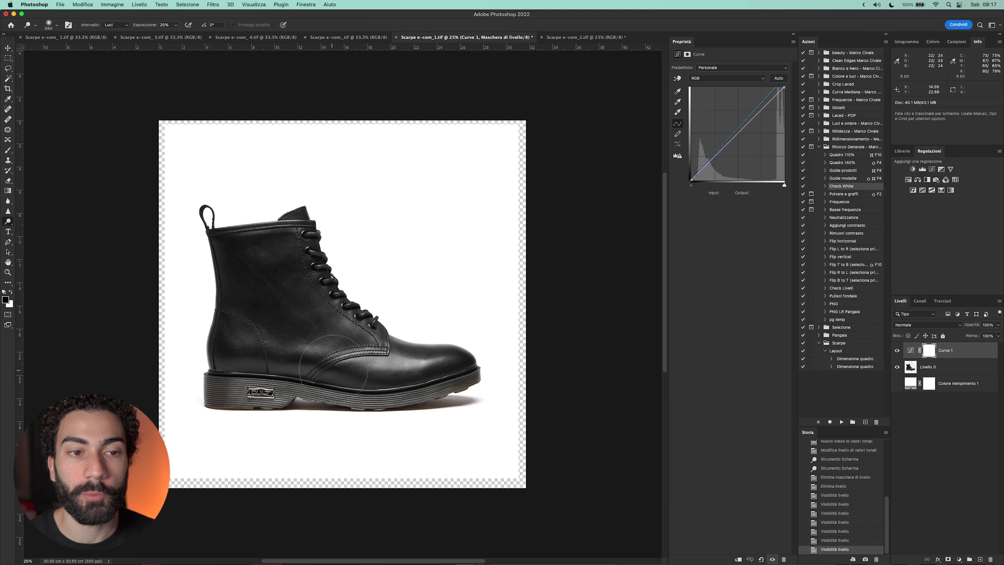
left_click(898, 383)
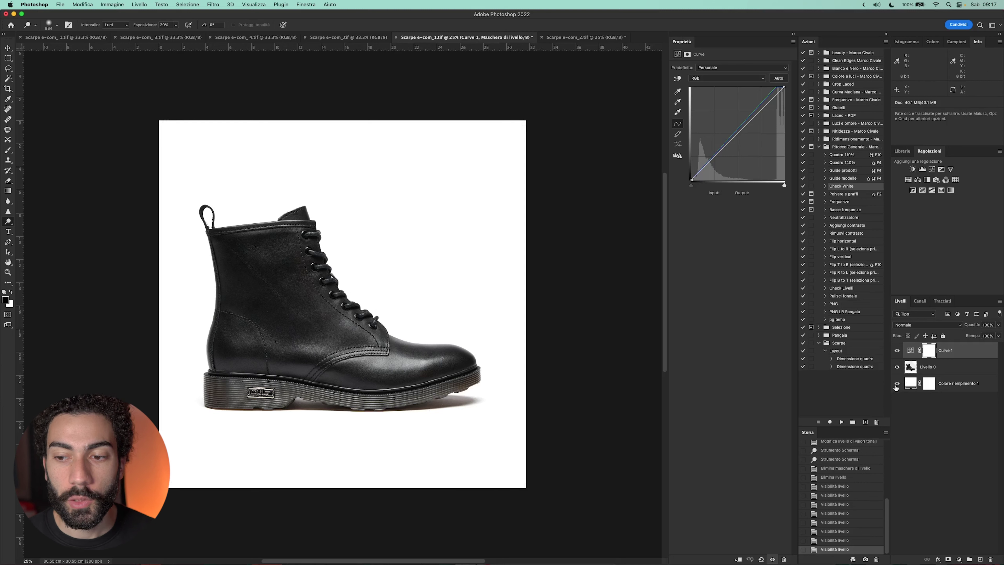
key("ctrl+shift+e")
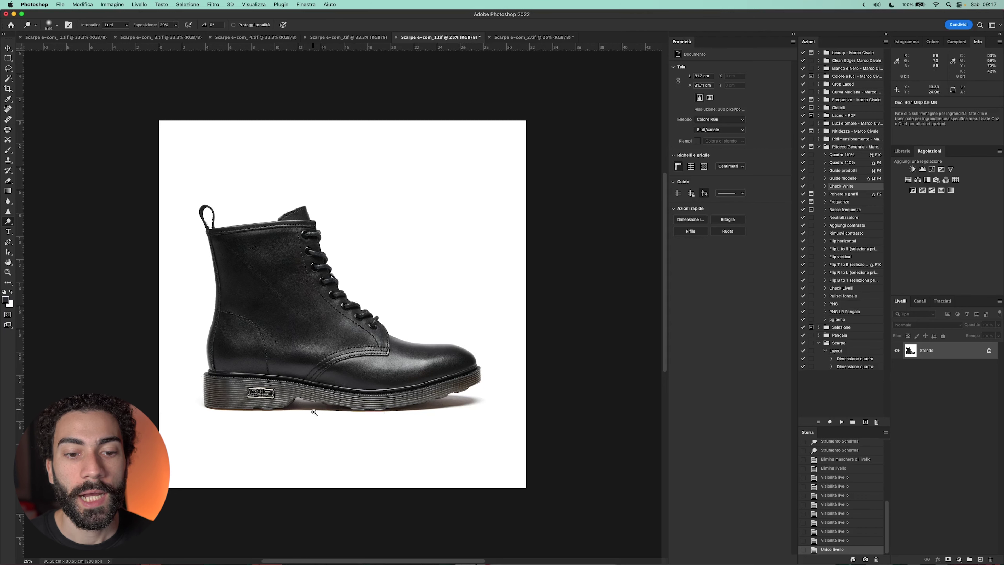
Step: Spot-heal four upper-leather specks, save, and preview Dust & Scratches at 2 px, threshold ~75
scroll(299, 392, "up", 5)
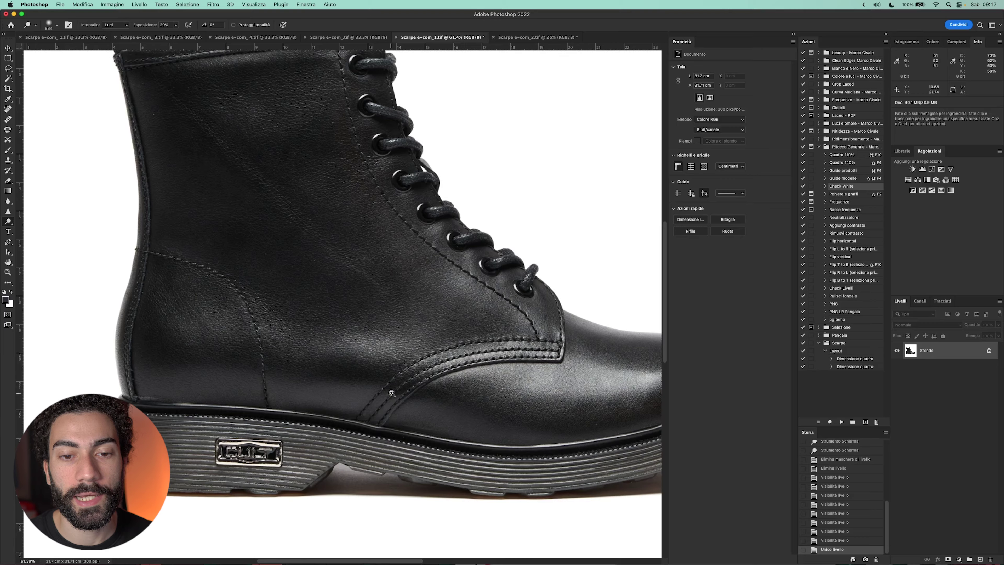
scroll(392, 391, "up", 3)
scroll(426, 358, "up", 2)
key("j")
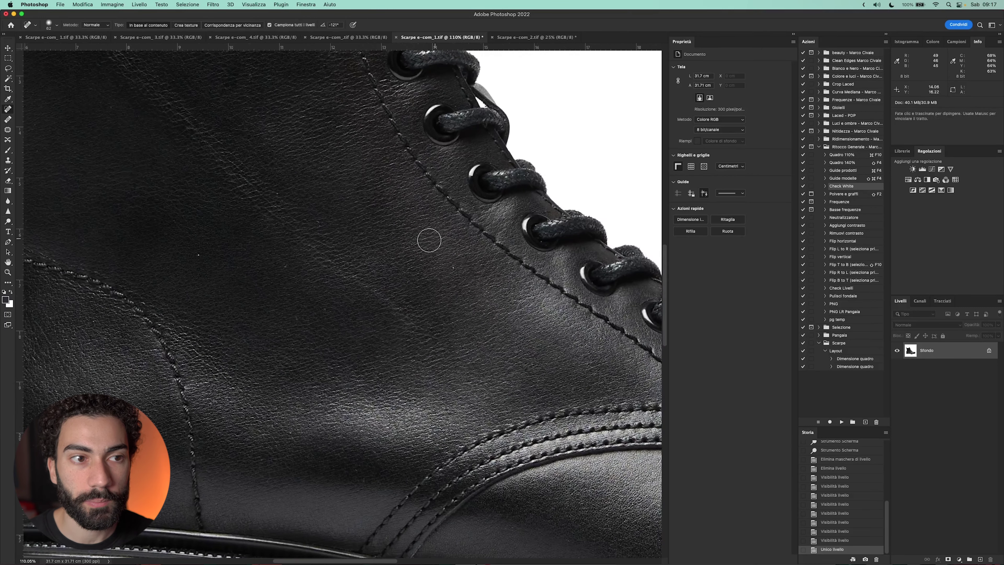
left_click(455, 268)
left_click(458, 251)
left_click_drag(333, 231, 430, 290)
left_click(294, 314)
left_click(307, 287)
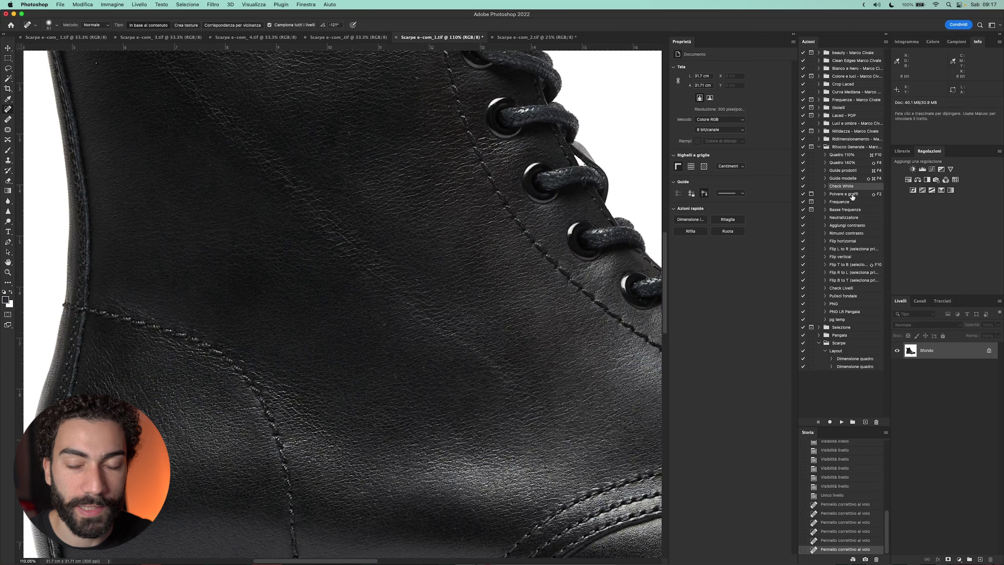
key("super+s")
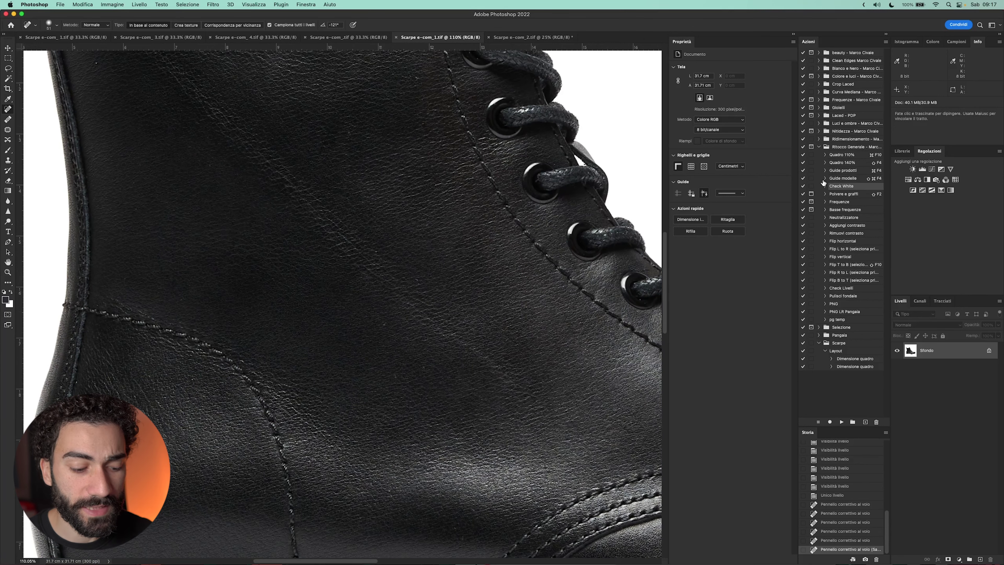
key("shift+F2")
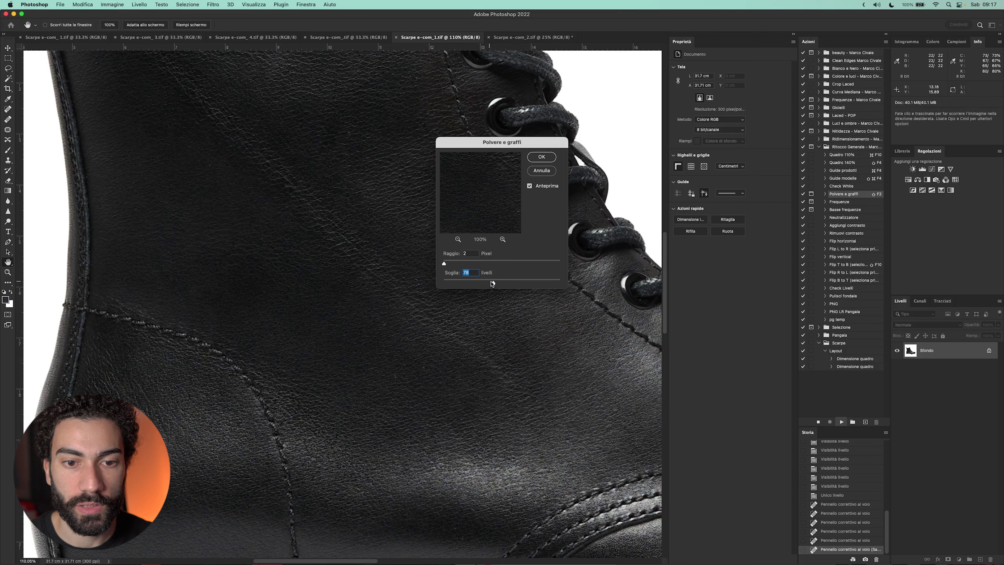
Step: Apply Dust & Scratches, step back, and History-Brush the smoothing onto the upper leather
key("Return")
key("ctrl+z")
key("j")
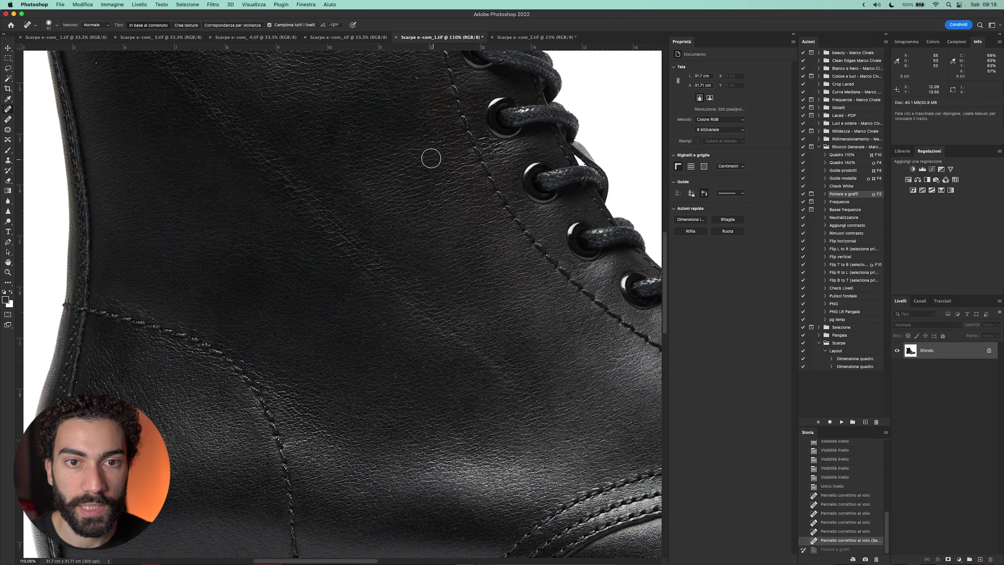
scroll(455, 287, "up", 5)
key("y")
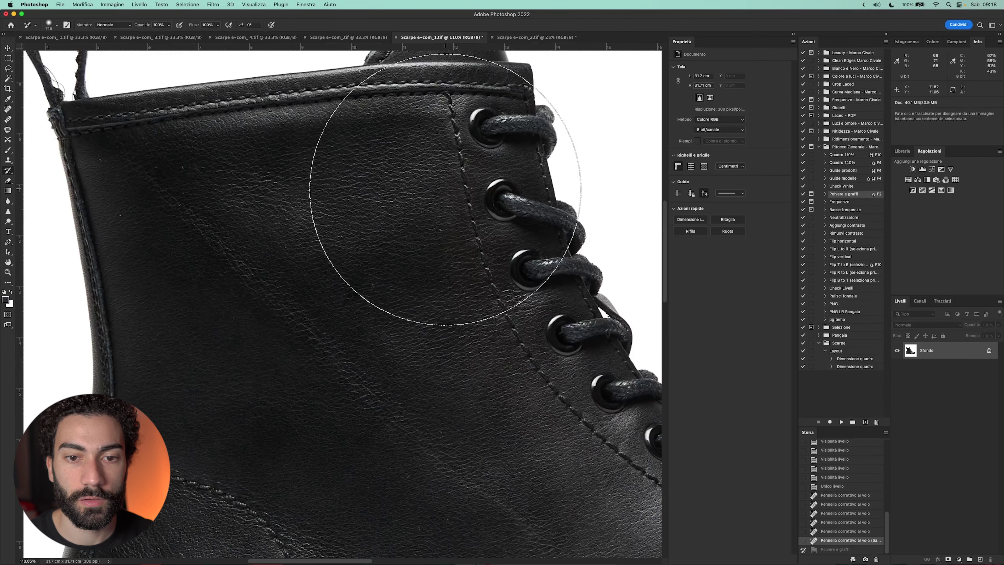
mouse_move(451, 234)
left_mouse_down()
mouse_move(292, 247)
mouse_move(307, 184)
mouse_move(202, 190)
mouse_move(179, 168)
mouse_move(123, 184)
mouse_move(172, 251)
mouse_move(134, 304)
left_mouse_up()
Step: Paint the History Brush smoothing onto more leather and the toe with a smaller brush
scroll(253, 217, "down", 10)
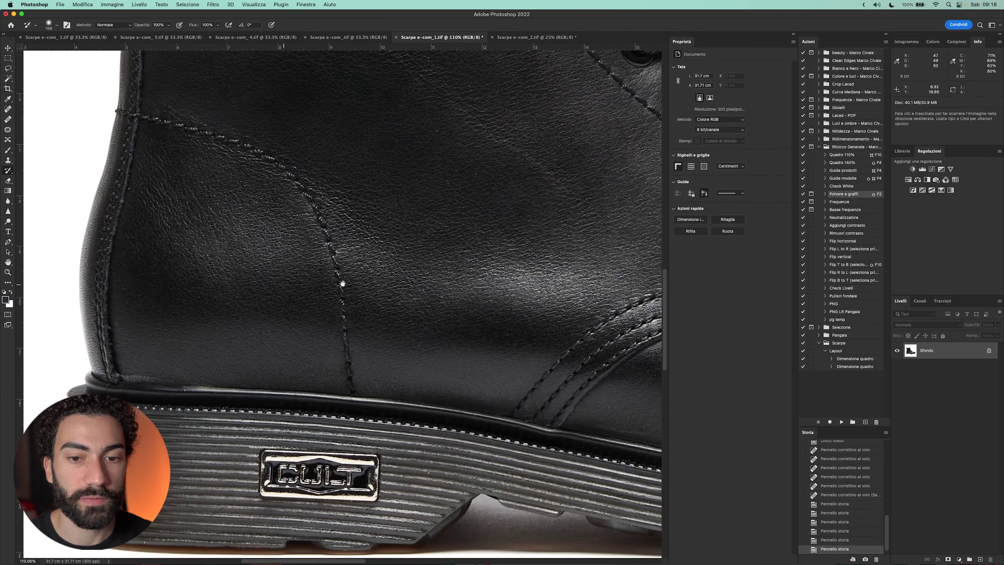
scroll(336, 280, "right", 5)
left_click_drag(331, 335, 355, 345)
left_click_drag(343, 276, 206, 195)
scroll(307, 336, "right", 5)
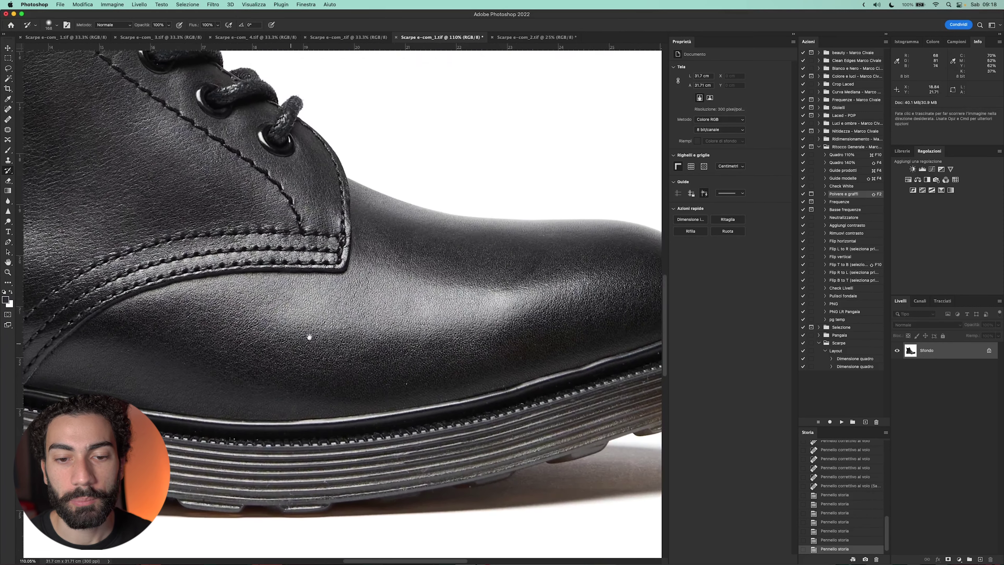
key("bracketleft")
key("bracketleft")
key("bracketleft")
left_click_drag(403, 387, 439, 374)
left_click_drag(502, 374, 522, 349)
scroll(516, 336, "right", 5)
left_click_drag(395, 361, 378, 373)
key("ctrl+z")
Step: Spot-heal the flaws along the welt and toe leather with a 31 px brush
key("j")
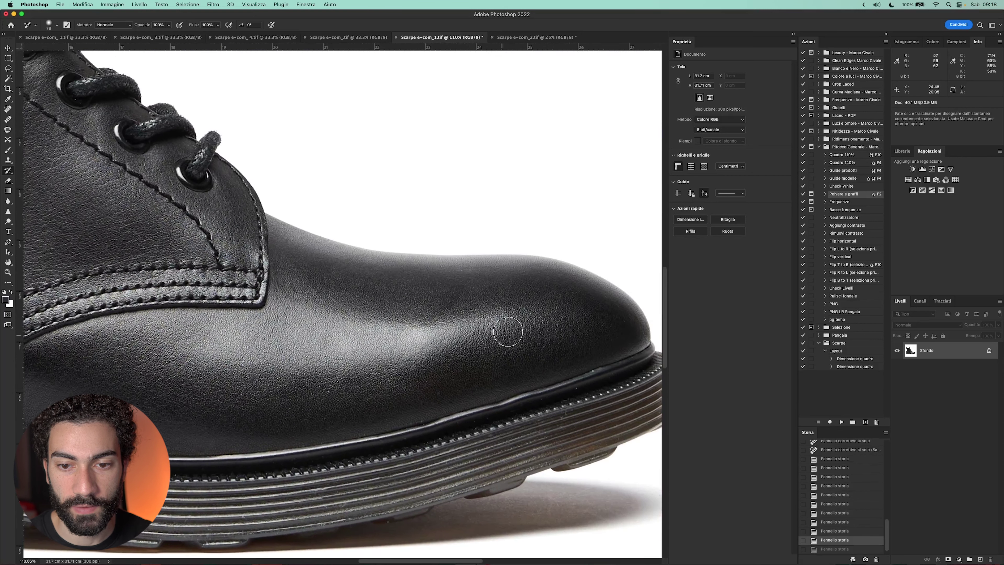
scroll(508, 332, "right", 5)
key("bracketleft")
key("bracketleft")
left_click(559, 366)
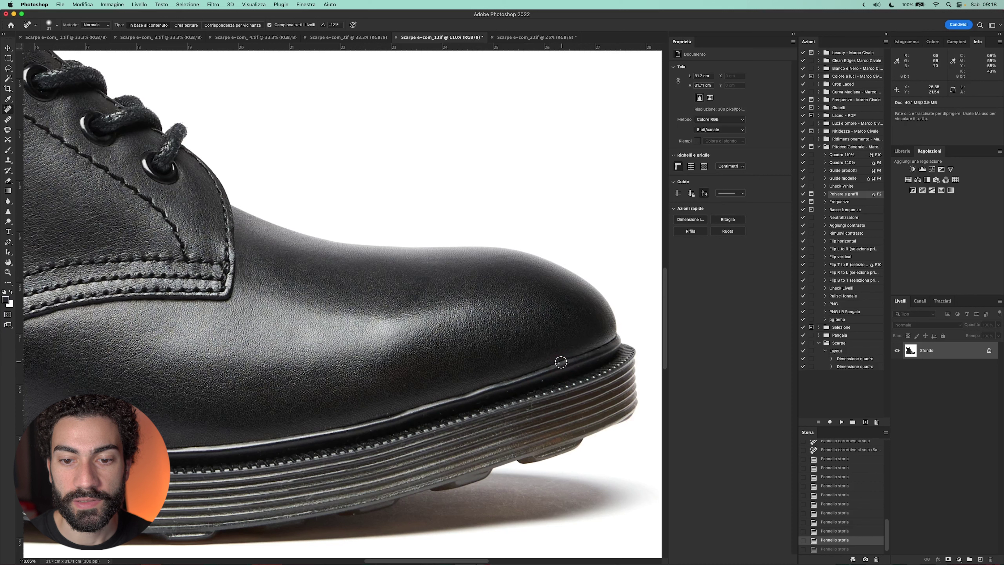
left_click(565, 361)
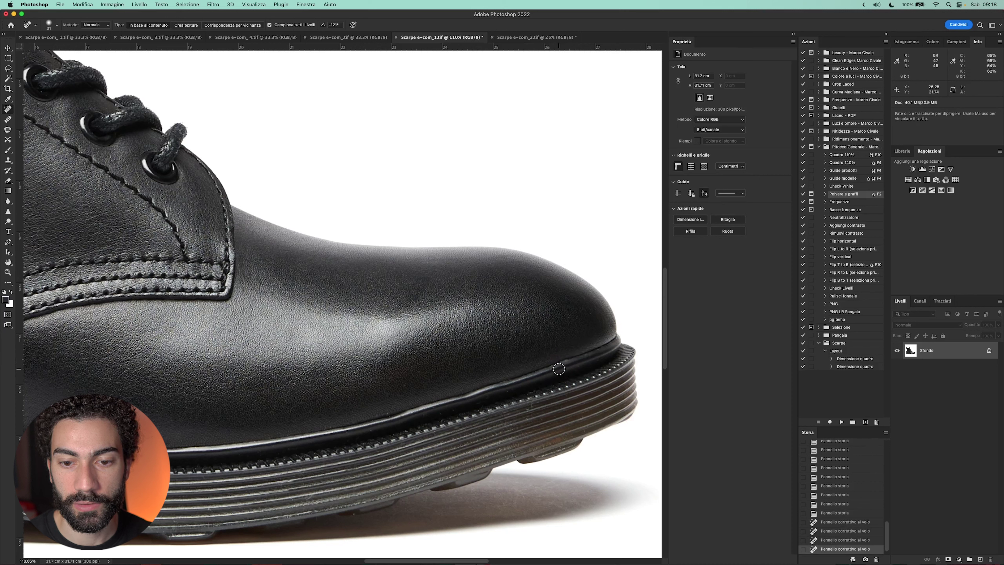
left_click(512, 389)
left_click(388, 411)
left_click(407, 386)
left_click(417, 371)
left_click(376, 420)
Step: Heal three small spots on the upper leather beside the laces
scroll(435, 419, "down", 3)
scroll(435, 419, "left", 5)
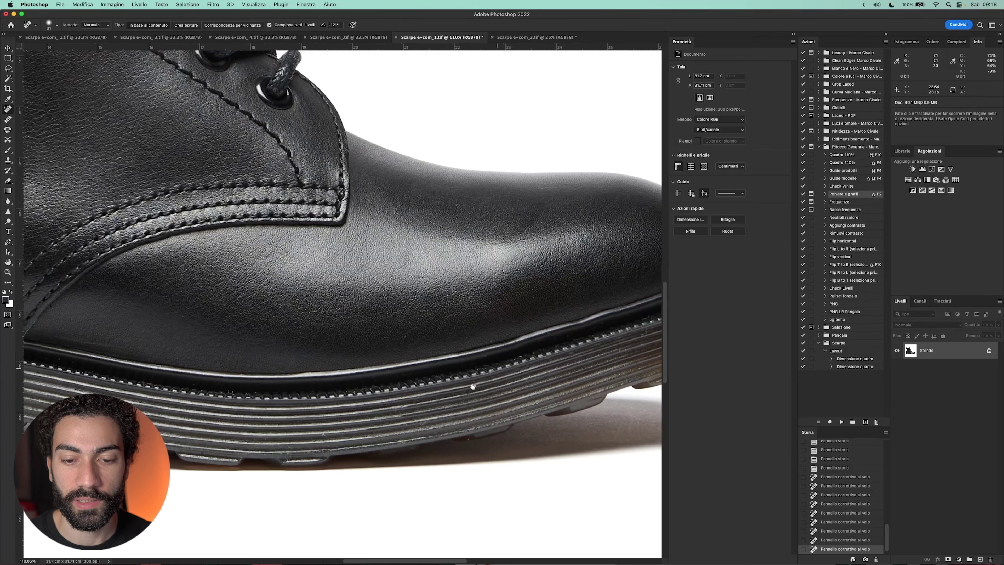
scroll(460, 358, "up", 4)
scroll(408, 291, "left", 12)
scroll(408, 292, "up", 6)
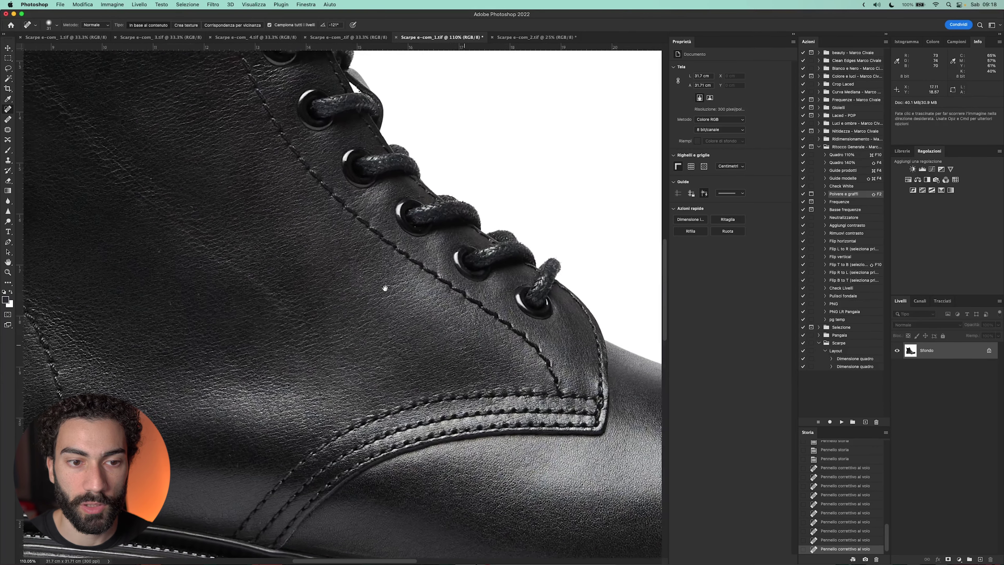
scroll(441, 297, "left", 3)
scroll(441, 297, "left", 1)
left_click(298, 336)
left_click(321, 348)
left_click(329, 384)
Step: Heal two flaws along the boot's top edge
scroll(348, 258, "up", 5)
scroll(398, 205, "left", 2)
scroll(398, 205, "up", 4)
scroll(395, 200, "left", 2)
scroll(419, 184, "up", 2)
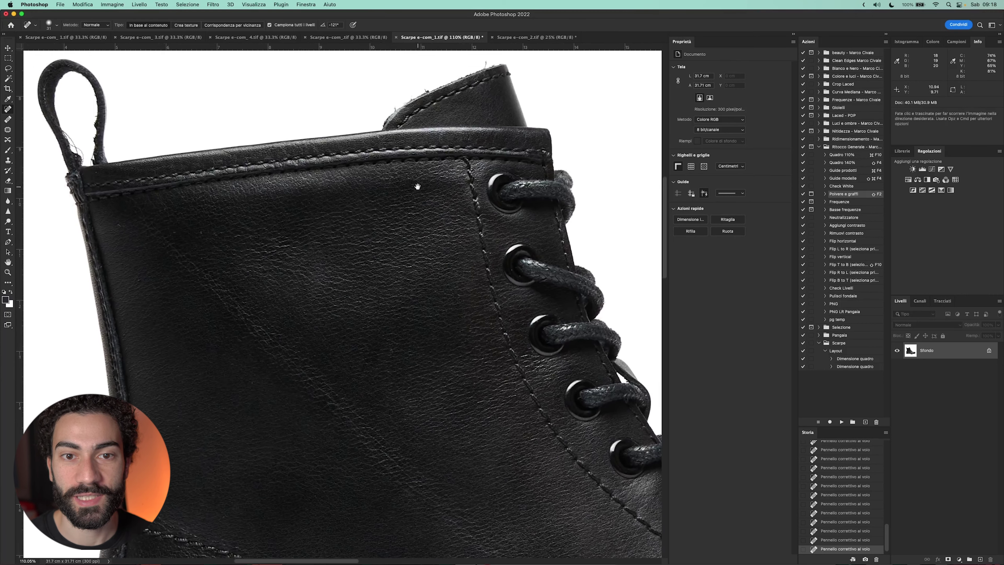
left_click(423, 94)
left_click(397, 107)
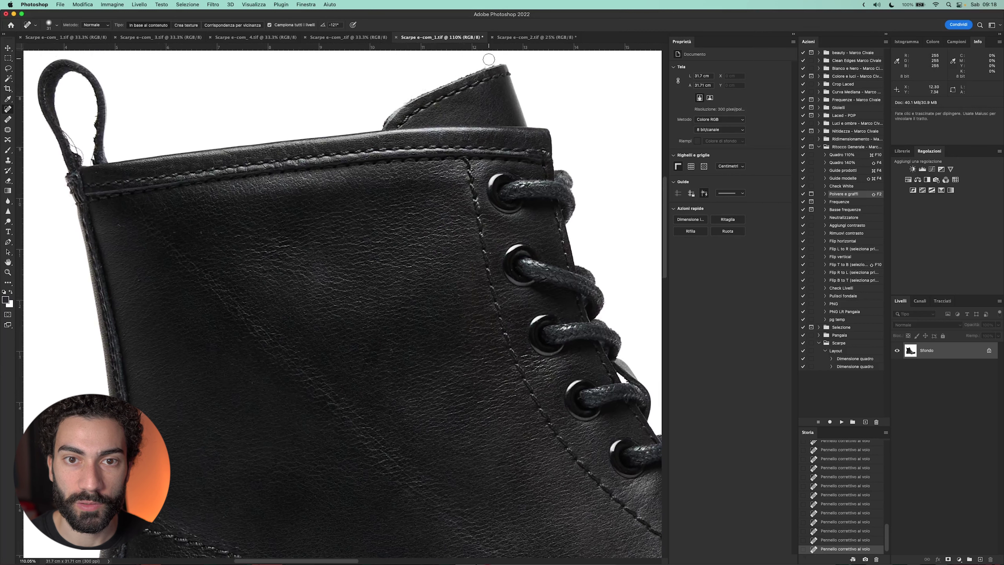
scroll(309, 152, "up", 3)
scroll(279, 150, "up", 3)
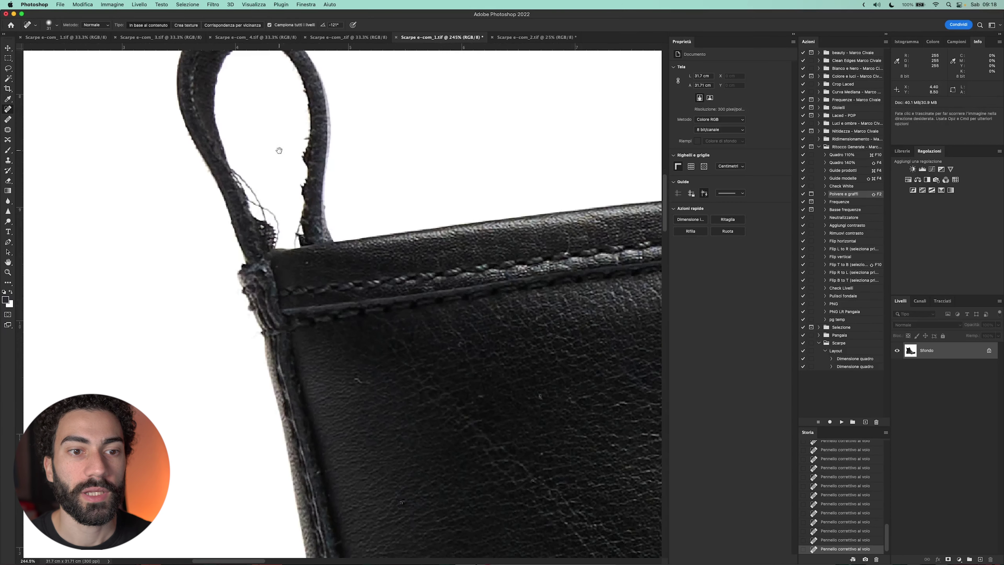
Step: Trace a closed Pen path around the frayed fringe inside the heel pull loop
left_click_drag(279, 151, 291, 245)
key("p")
left_click(279, 346)
left_click(224, 204)
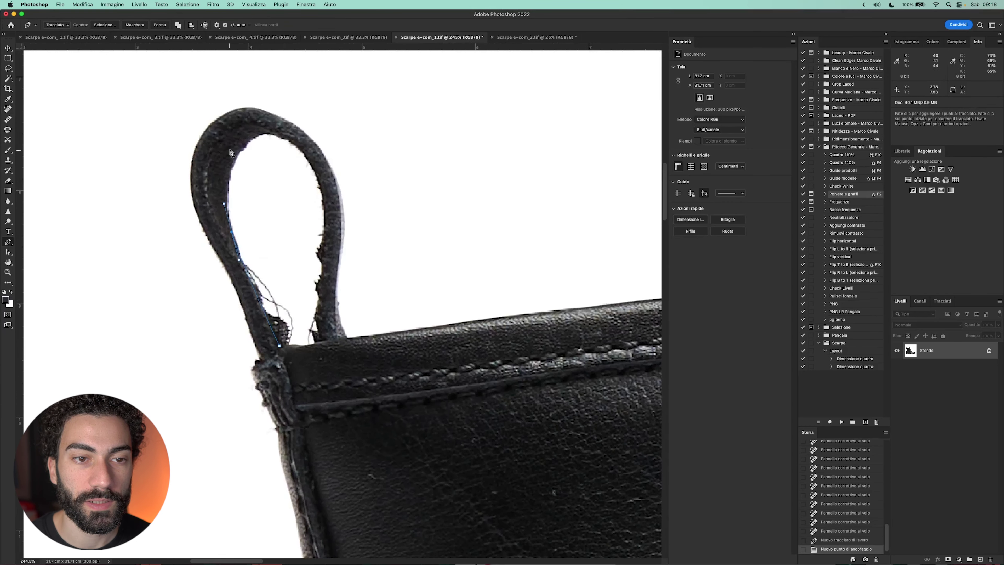
left_click(239, 150)
left_click_drag(283, 138, 297, 145)
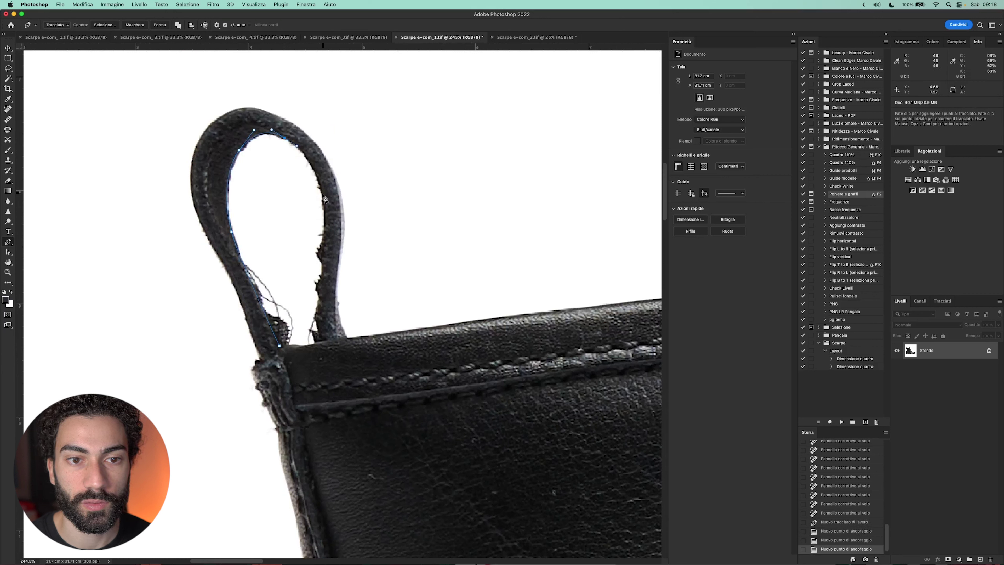
left_click_drag(326, 217, 328, 269)
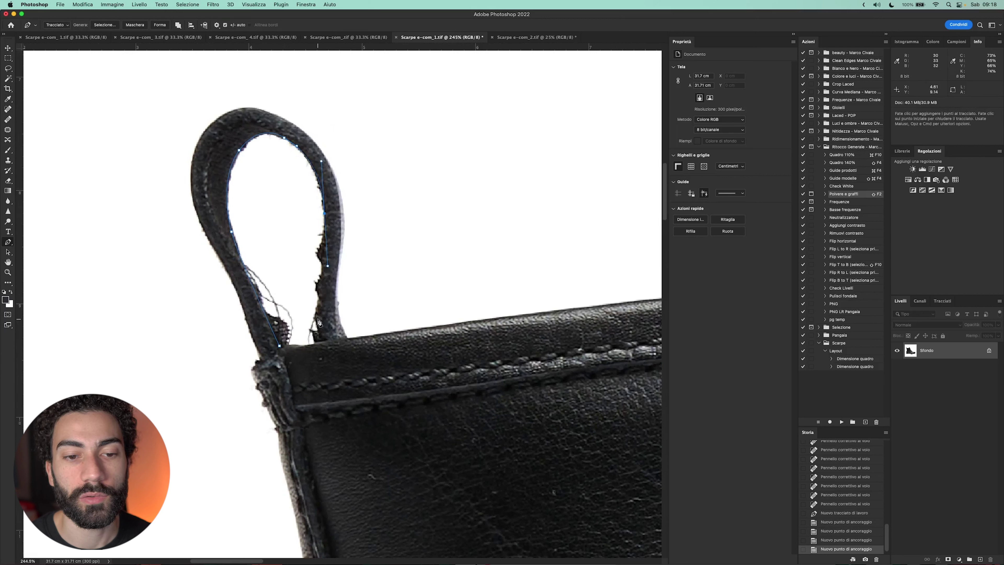
left_click_drag(318, 316, 319, 329)
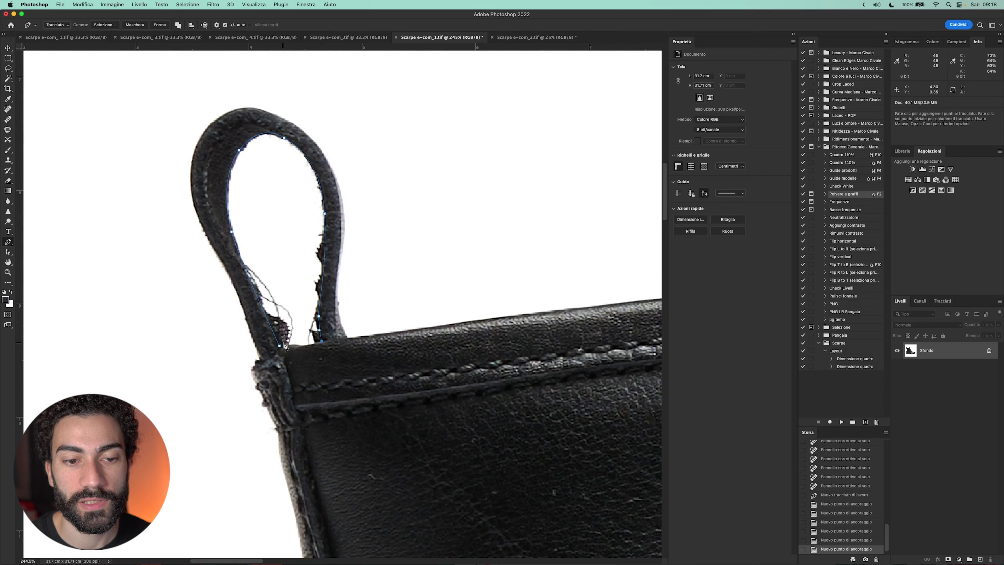
left_click(260, 348)
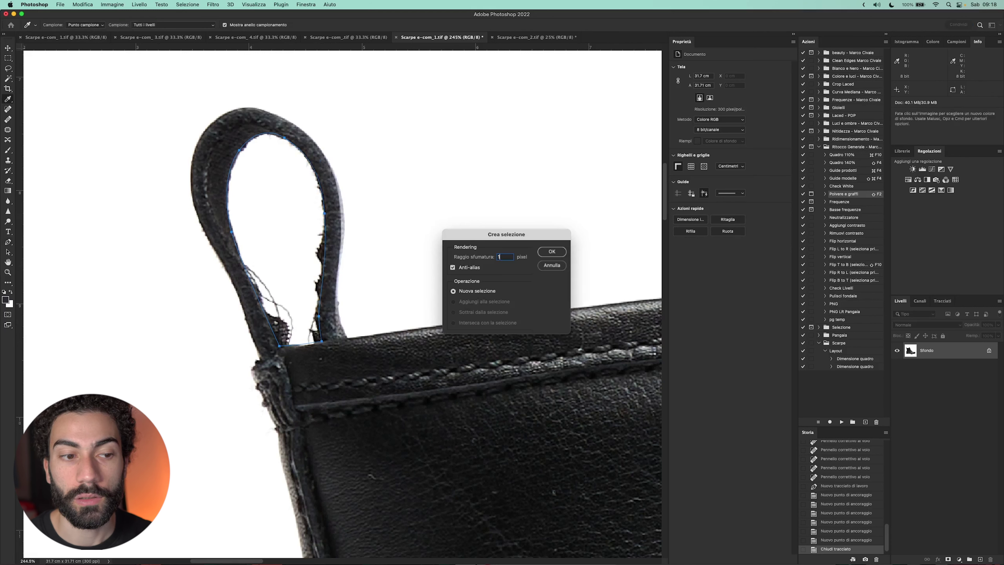
Step: Turn the path into a selection, fill it with white, and deselect
key("Return")
key("super+BackSpace")
key("super+d")
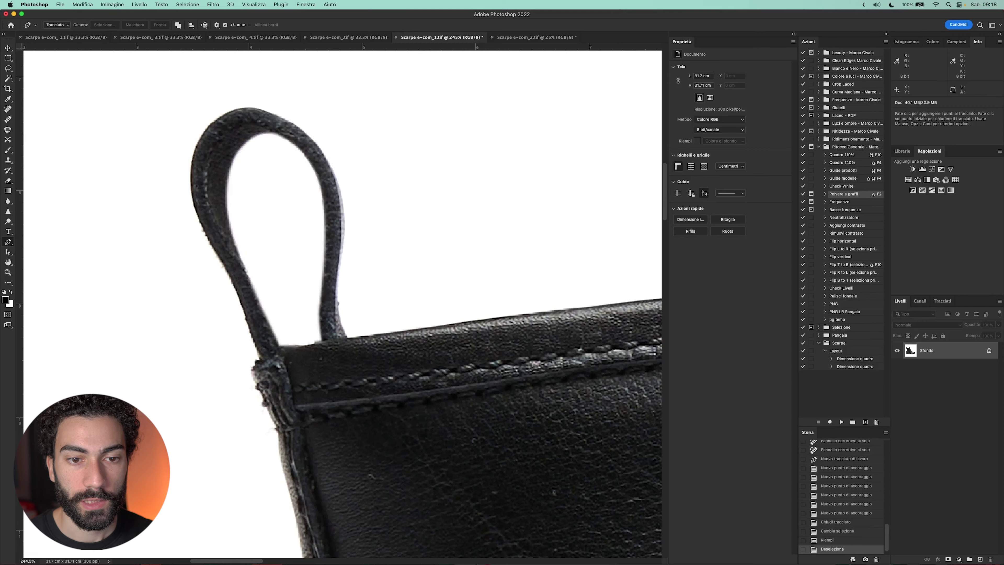
key("super+minus")
key("super+minus")
key("super+minus")
mouse_move(548, 329)
left_mouse_down()
mouse_move(433, 318)
mouse_move(395, 168)
left_mouse_up()
scroll(399, 207, "down", 5)
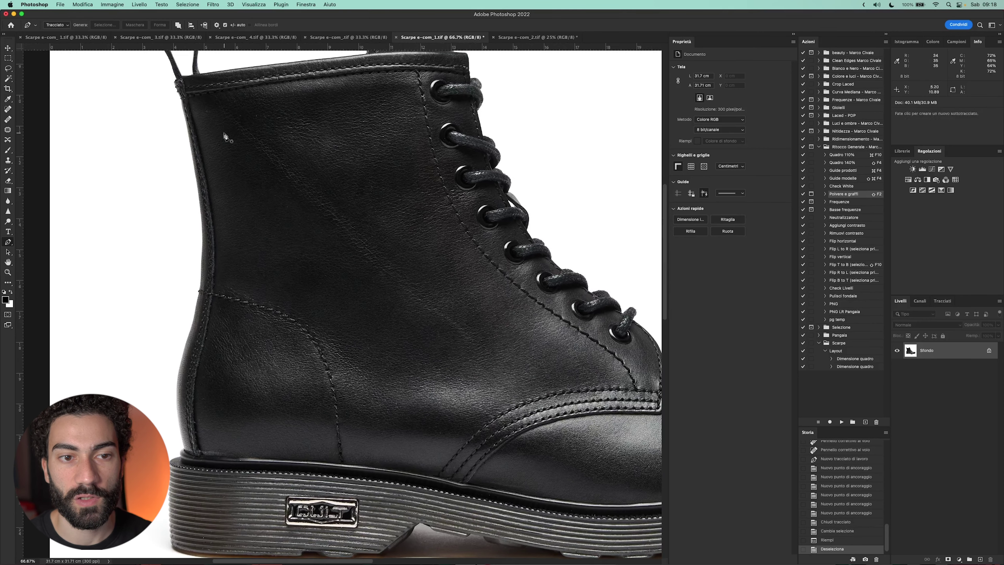
Step: Remove four small spots on the upper leather with the Spot Healing Brush
scroll(272, 178, "up", 2)
key("j")
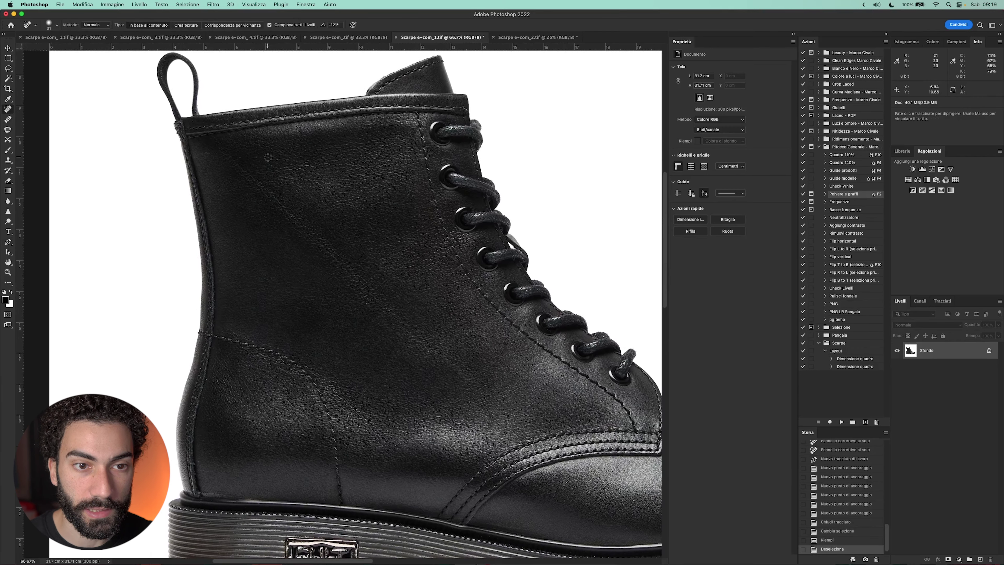
left_click(255, 158)
left_click(233, 157)
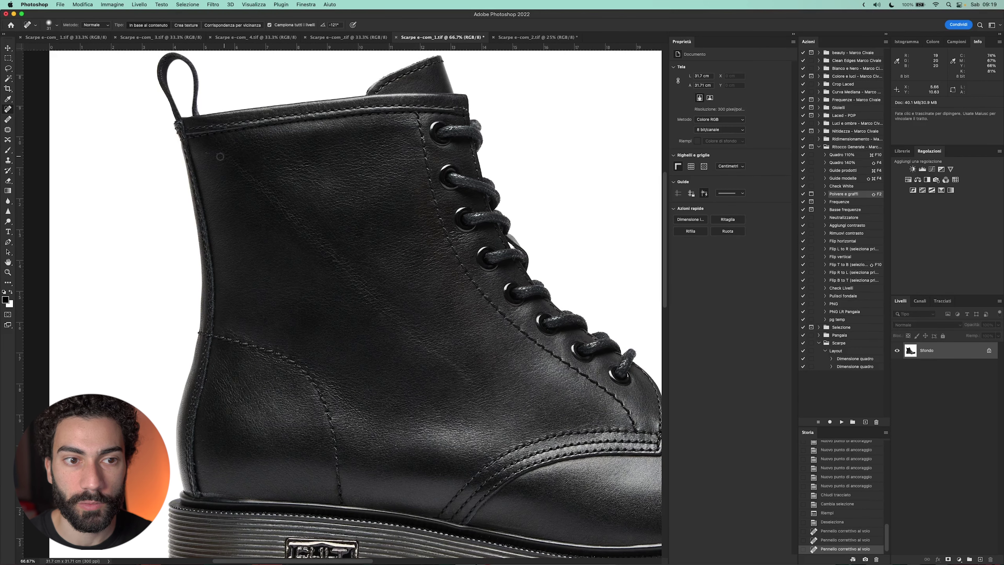
left_click(204, 151)
left_click(272, 158)
Step: Heal a mark on the upper leather with the sampled-source Healing Brush
key("super+0")
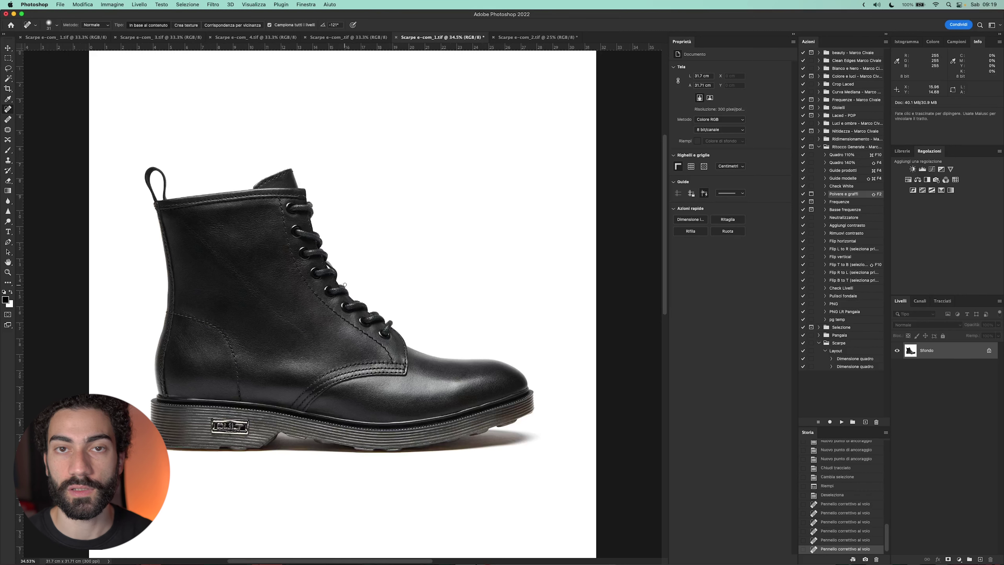
scroll(277, 260, "up", 5)
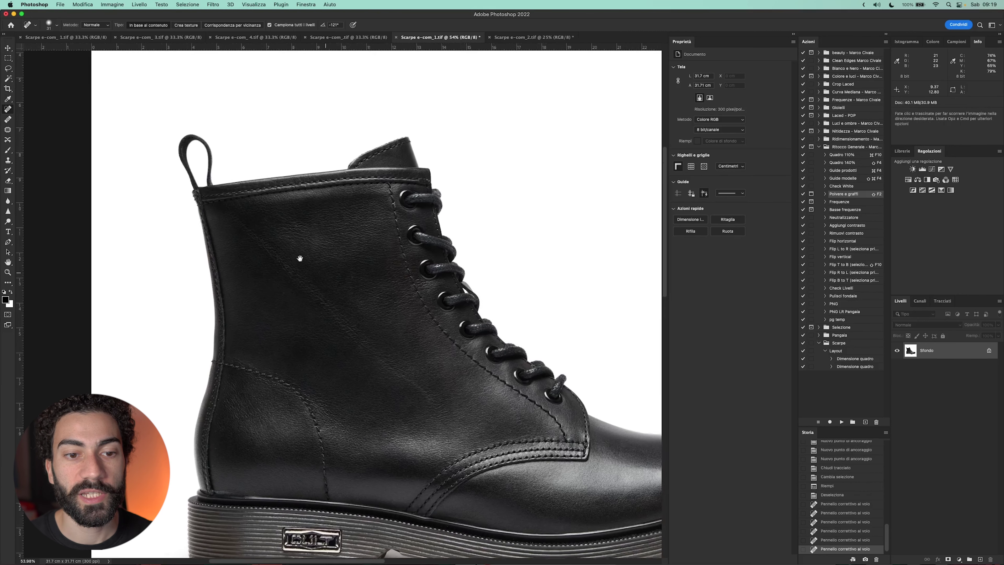
scroll(394, 345, "up", 2)
scroll(369, 405, "up", 2)
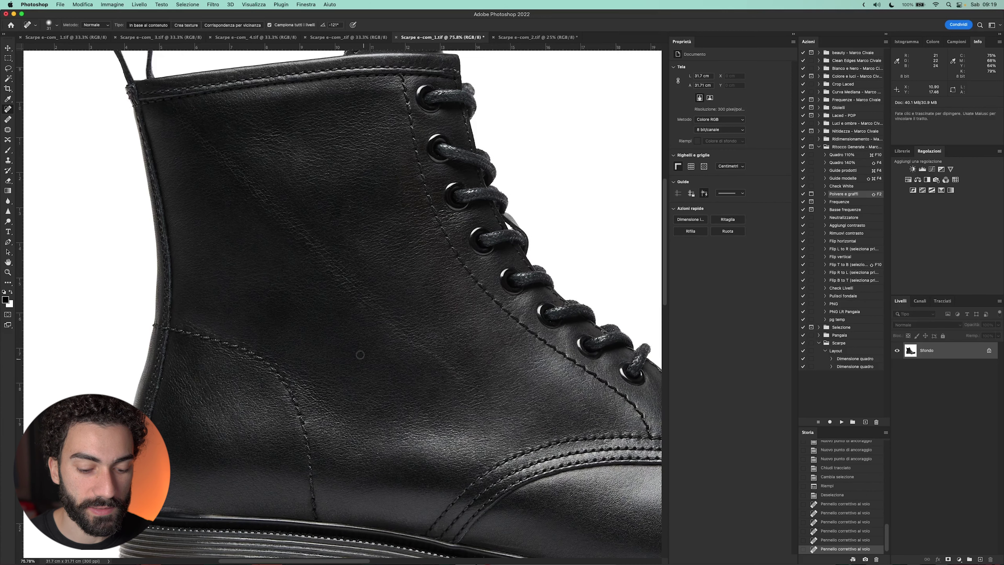
left_click(7, 121)
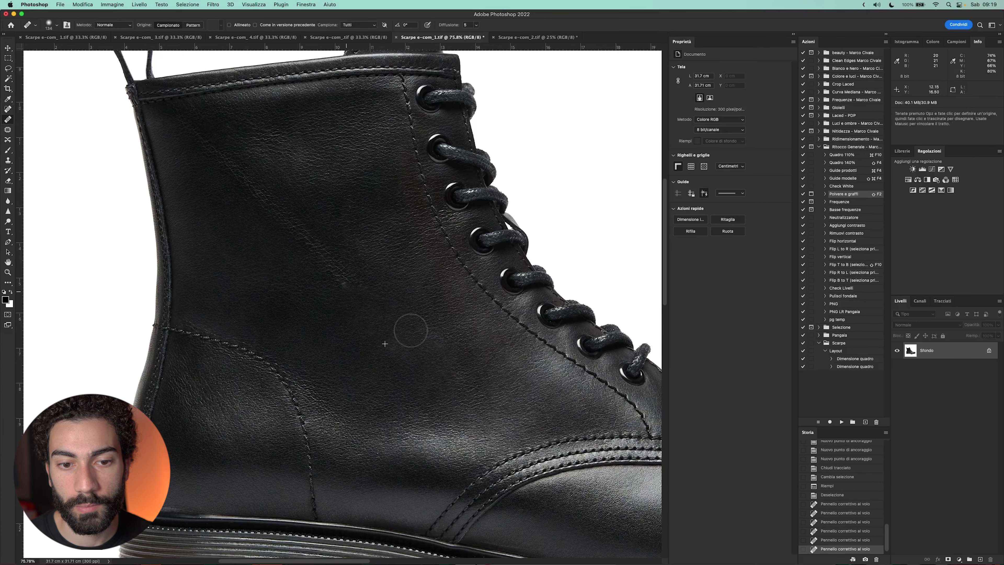
left_click(415, 345)
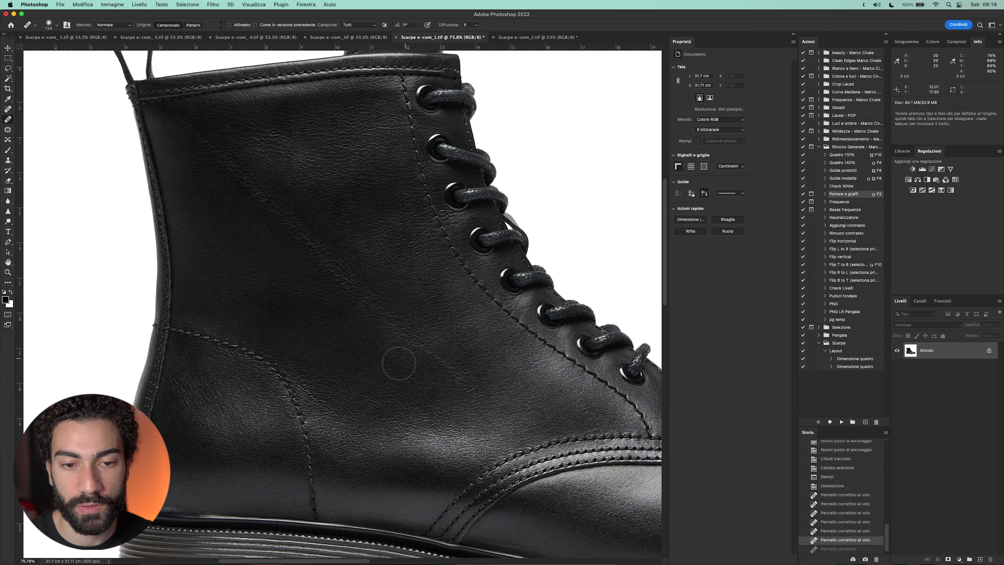
Step: Clone over three leather marks with a larger Clone Stamp, undo them, and start Polvere e graffi
key("s")
key("bracketright")
key("bracketright")
key("bracketright")
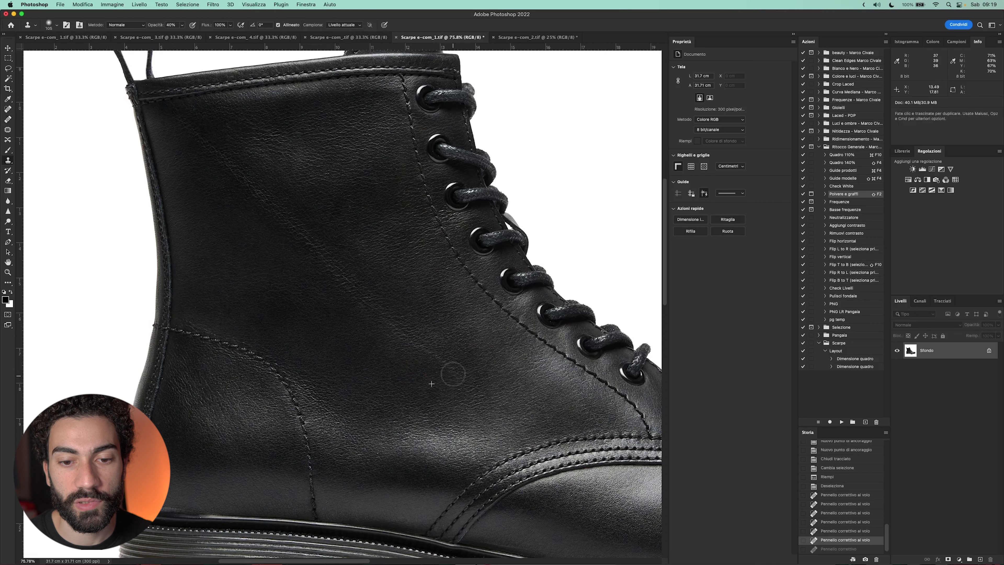
left_click(380, 330)
left_click(426, 352)
left_click(374, 313)
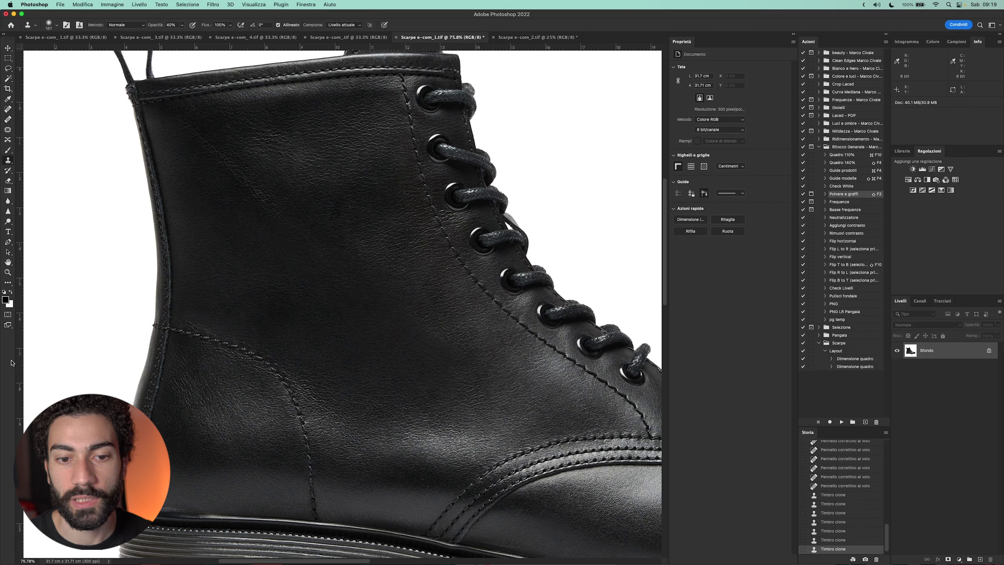
key("ctrl+z")
key("ctrl+z")
key("ctrl+z")
key("ctrl+z")
key("ctrl+z")
key("ctrl+z")
key("ctrl+z")
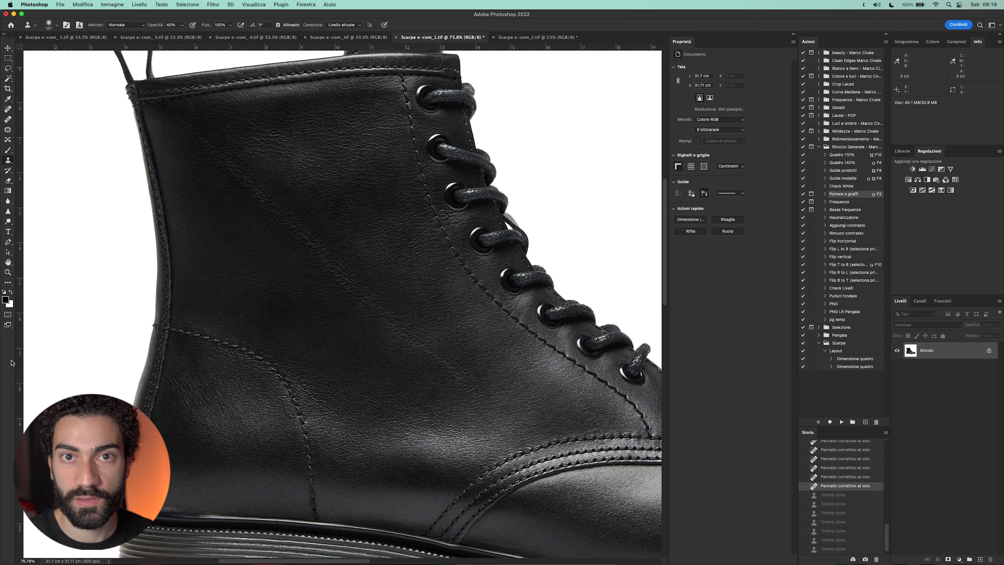
key("shift+F2")
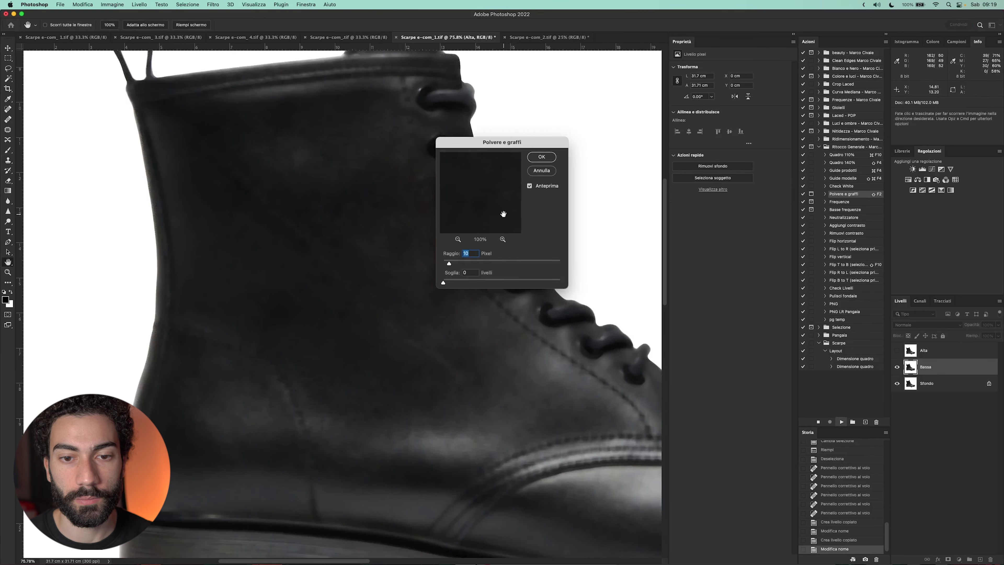
Step: Finish the Frequenze 2.0 split with blur radius 1, then hide Alta to work on Bassa
left_click_drag(487, 142, 634, 125)
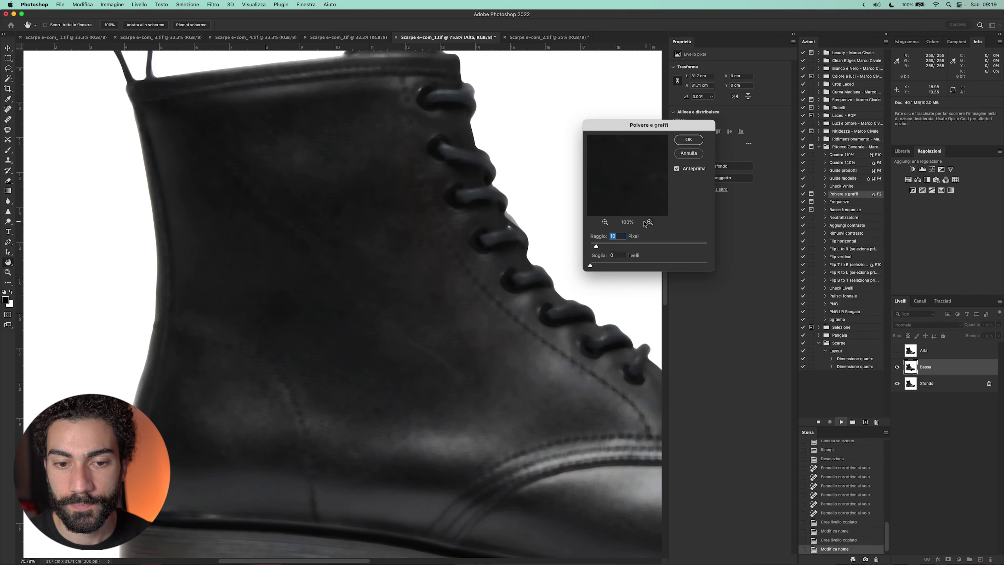
type("1")
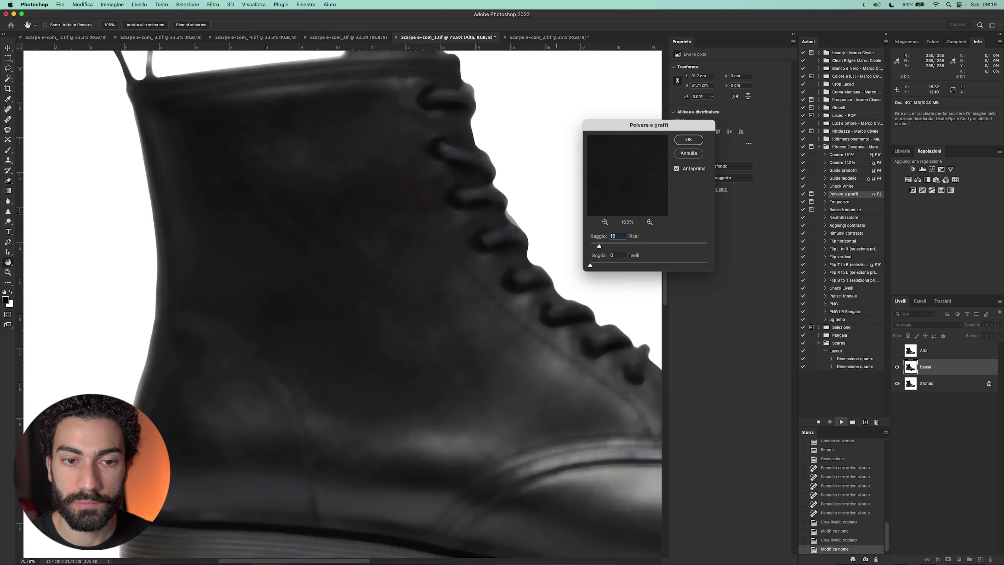
key("Return")
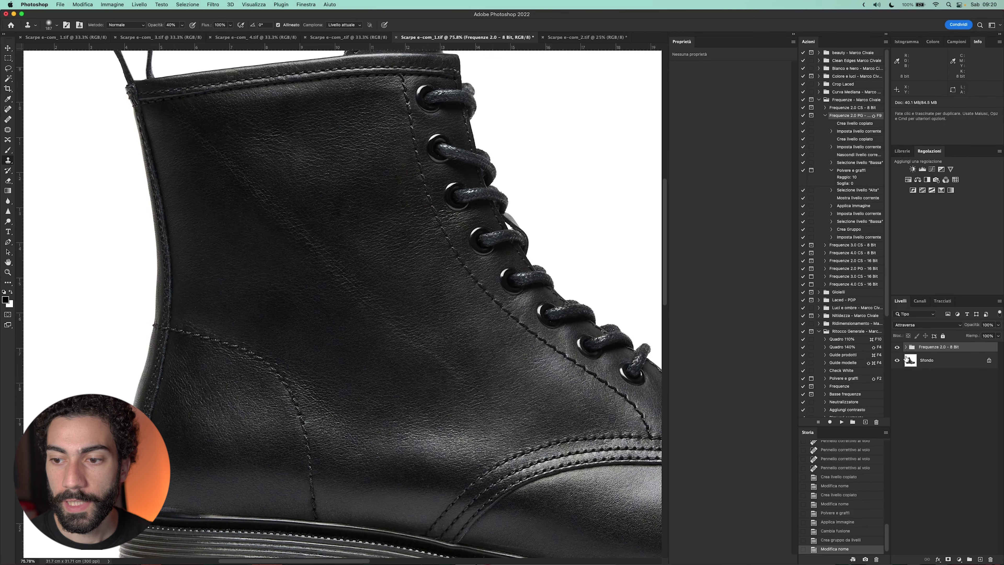
left_click(906, 347)
left_click(932, 376)
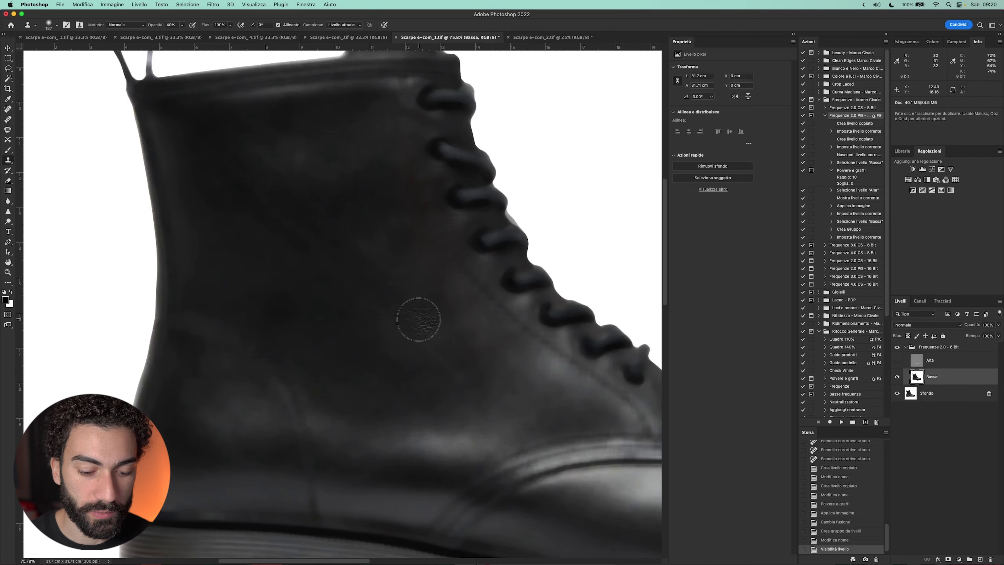
Step: Heal seven blotchy tone patches on the Bassa layer's upper leather
key("j")
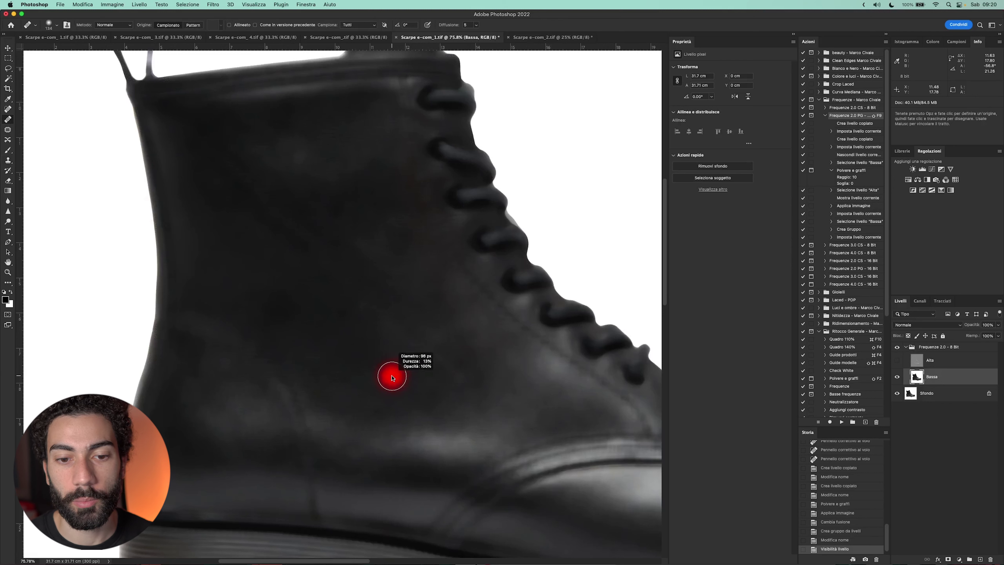
left_click(449, 368)
left_click(426, 359)
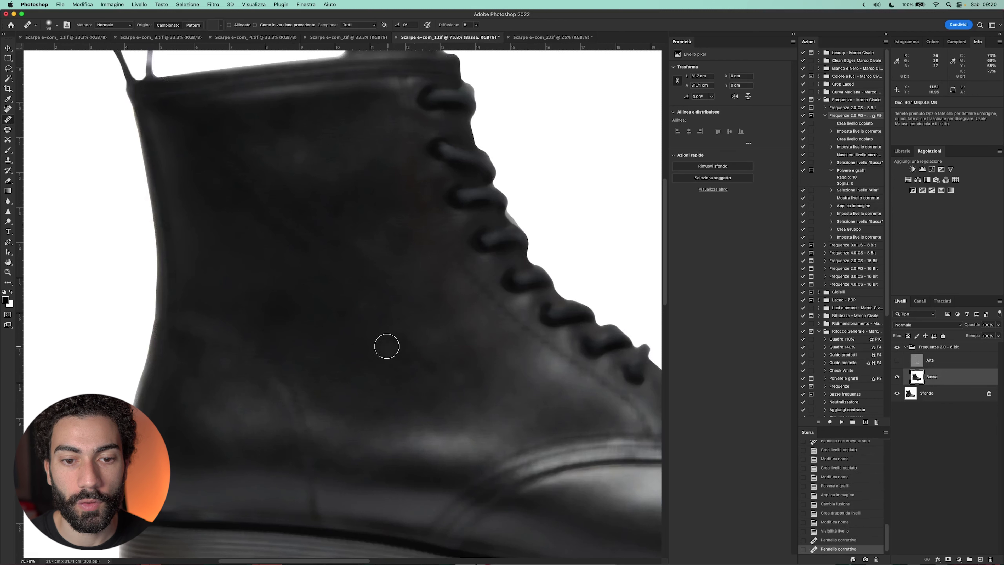
left_click(359, 308)
left_click(280, 228)
left_click(249, 197)
left_click(235, 175)
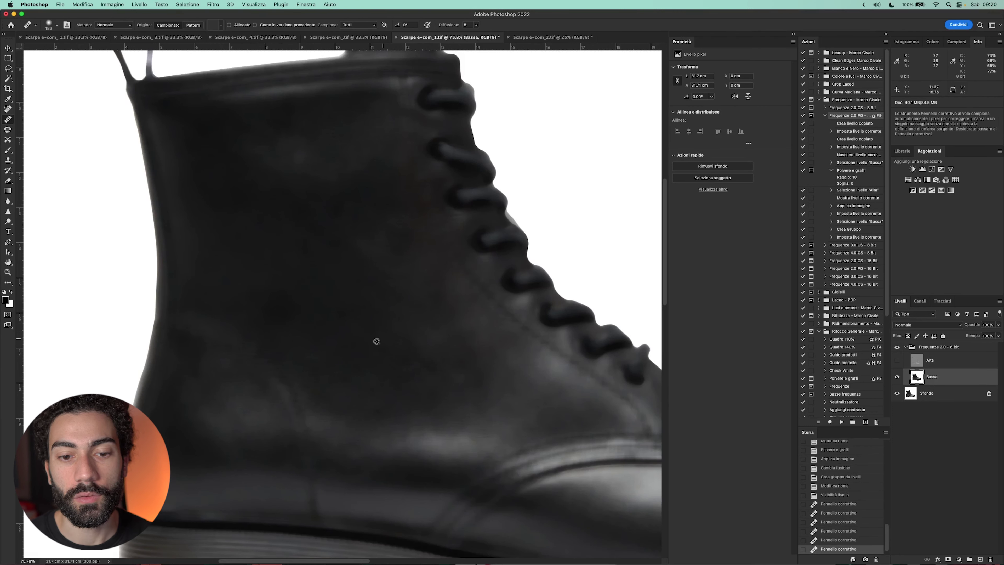
left_click(415, 361)
Step: Blend the upper leather tones with the Mixer Brush, then show and select Alta
key("b")
mouse_move(445, 320)
left_mouse_down()
mouse_move(413, 355)
mouse_move(341, 302)
mouse_move(242, 179)
left_mouse_up()
mouse_move(242, 178)
left_mouse_down()
mouse_move(352, 197)
mouse_move(382, 250)
left_mouse_up()
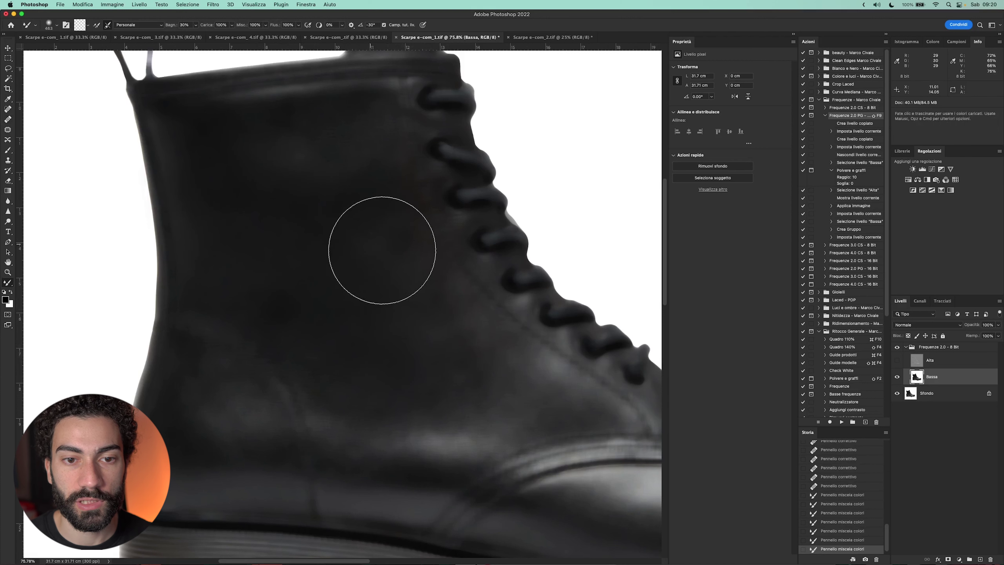
left_click(897, 360)
left_click(919, 365)
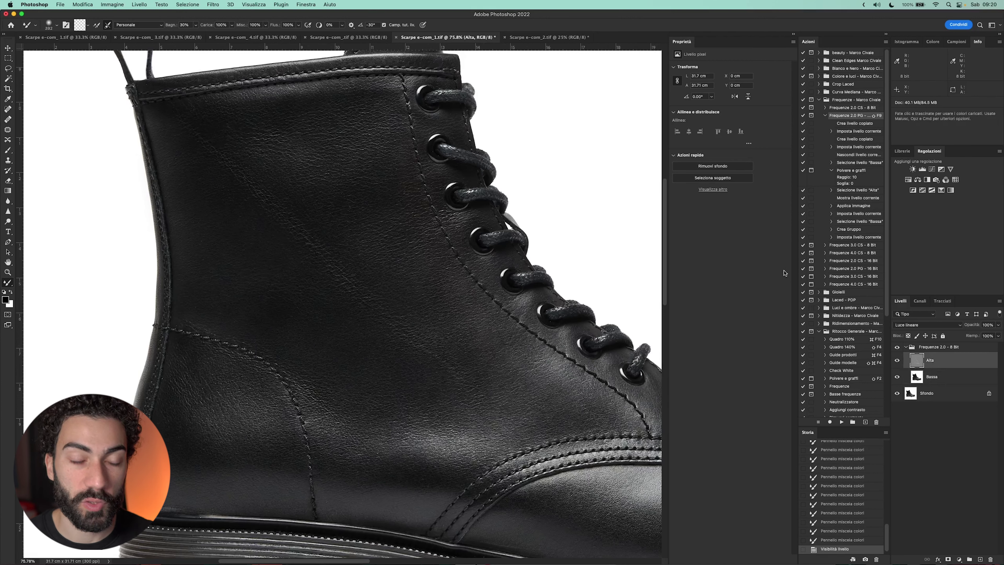
Step: Clone clean grain over texture flaws on the Alta layer with a smaller brush
key("s")
scroll(443, 358, "up", 2)
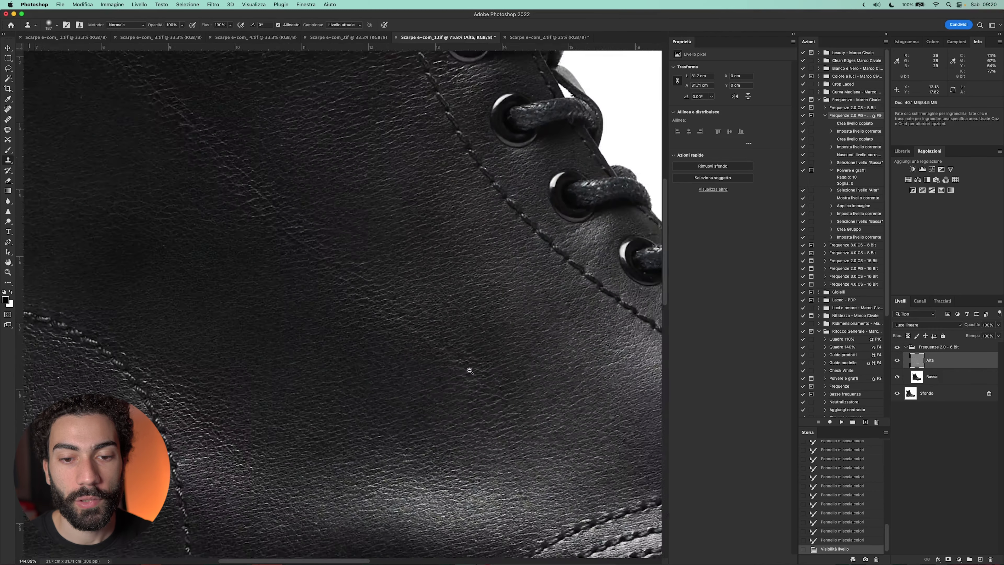
scroll(438, 364, "up", 2)
key("bracketleft")
left_click_drag(435, 373, 414, 400)
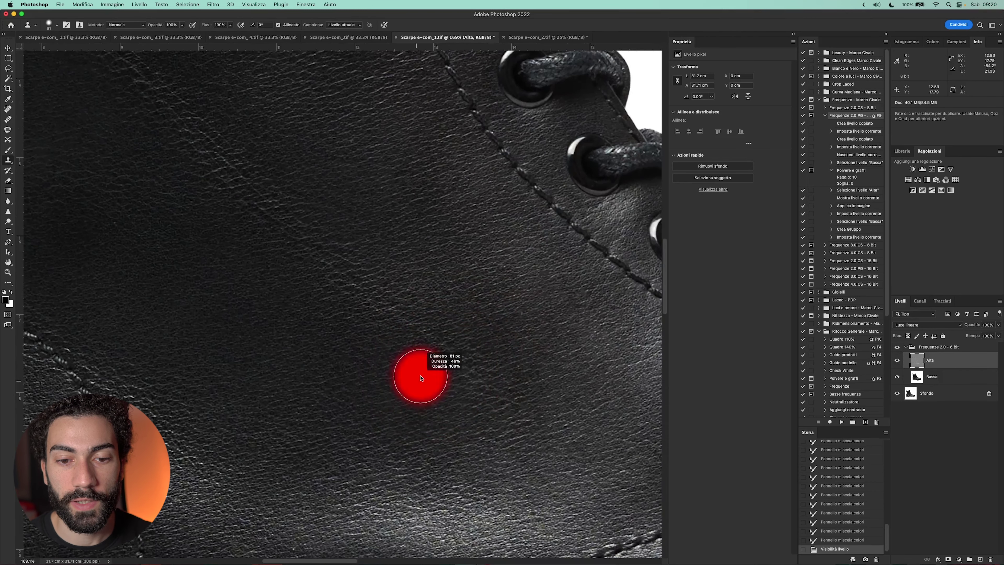
left_click_drag(459, 359, 460, 376)
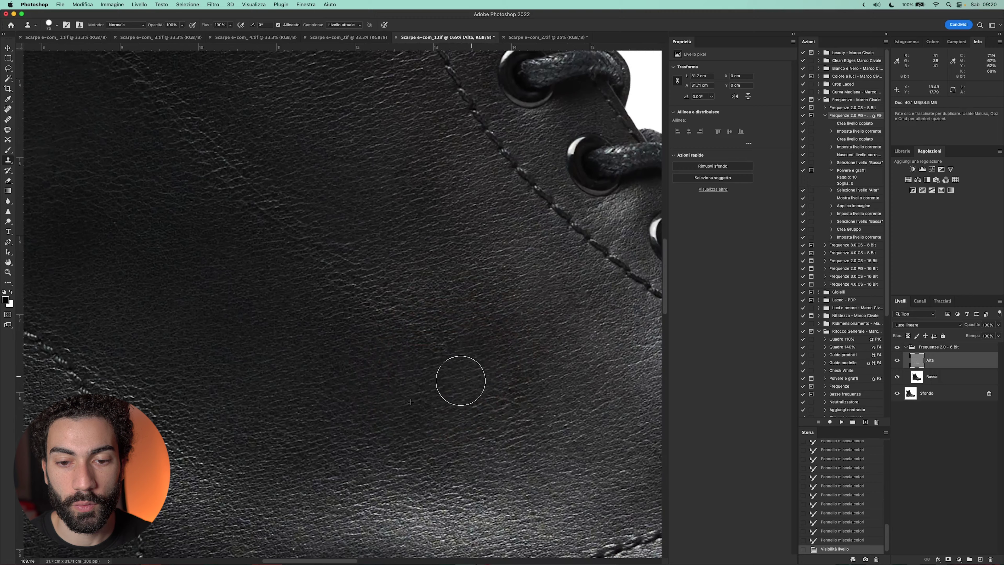
left_click_drag(371, 297, 471, 335)
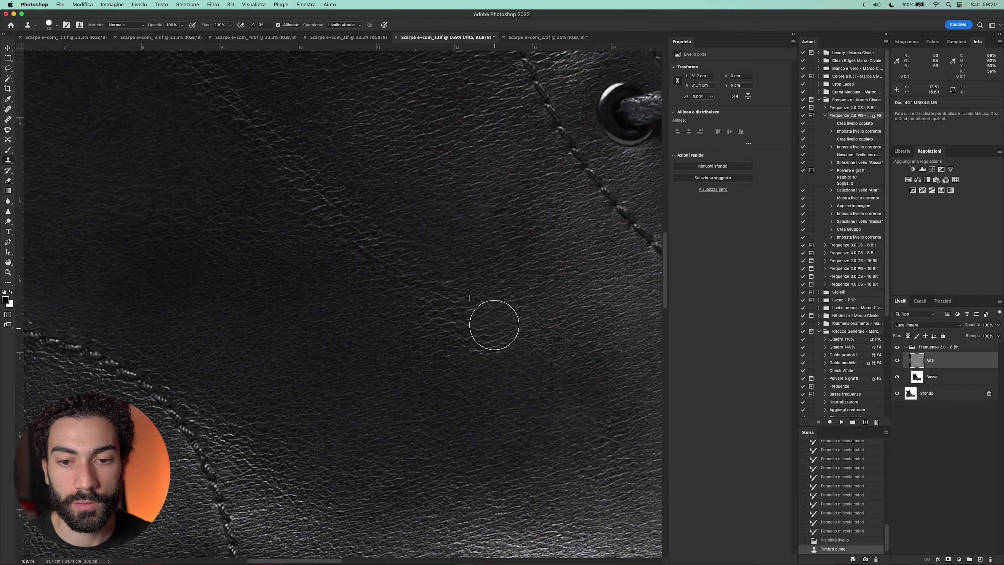
left_click(455, 287, "alt")
left_click(488, 333)
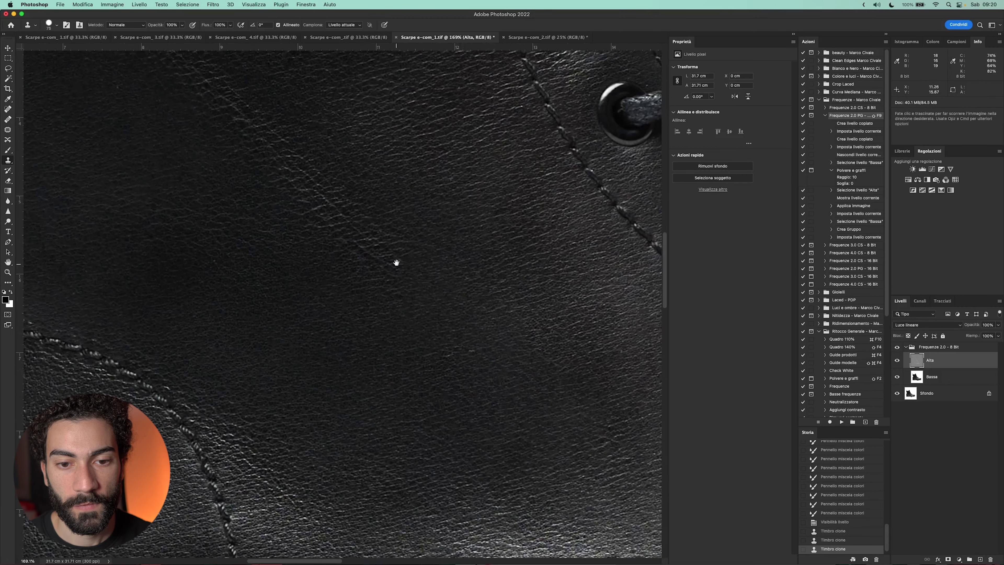
left_click_drag(397, 262, 438, 372)
left_click(426, 341)
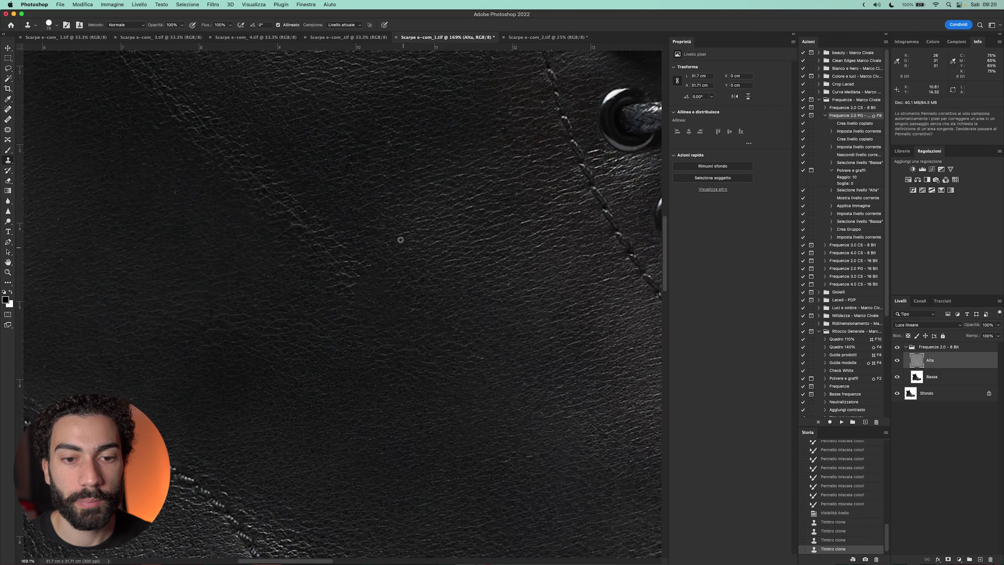
left_click(347, 296)
Step: Patch the remaining grain flaws up to the boot collar, fit the boot, and flatten
left_click_drag(293, 211, 411, 354)
left_click(466, 403)
left_click(398, 367)
left_click(262, 314, "alt")
left_click(336, 276)
left_click(233, 278, "alt")
left_click(254, 215)
left_click_drag(215, 211, 233, 274)
left_click(233, 273)
scroll(166, 179, "down", 5)
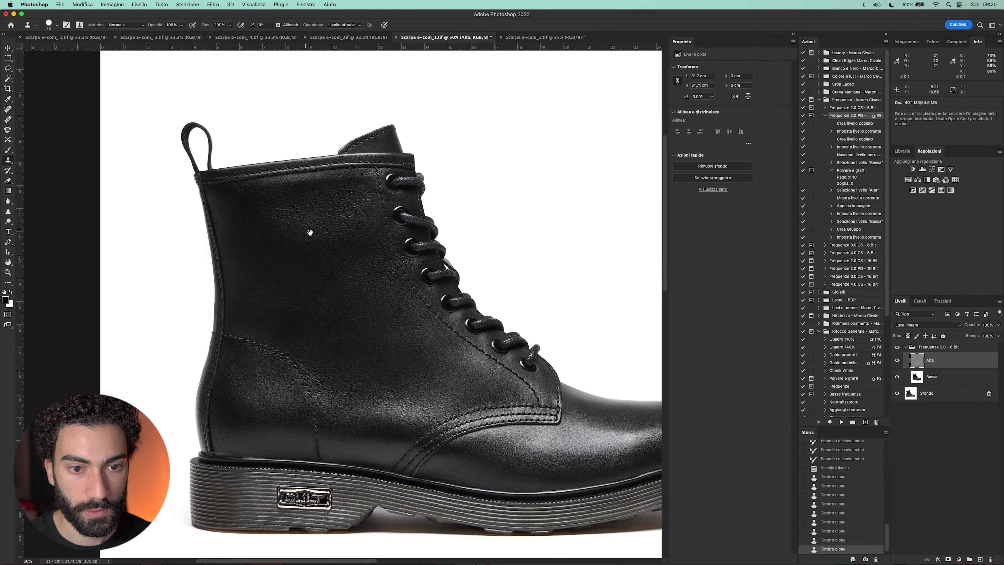
left_click(324, 298)
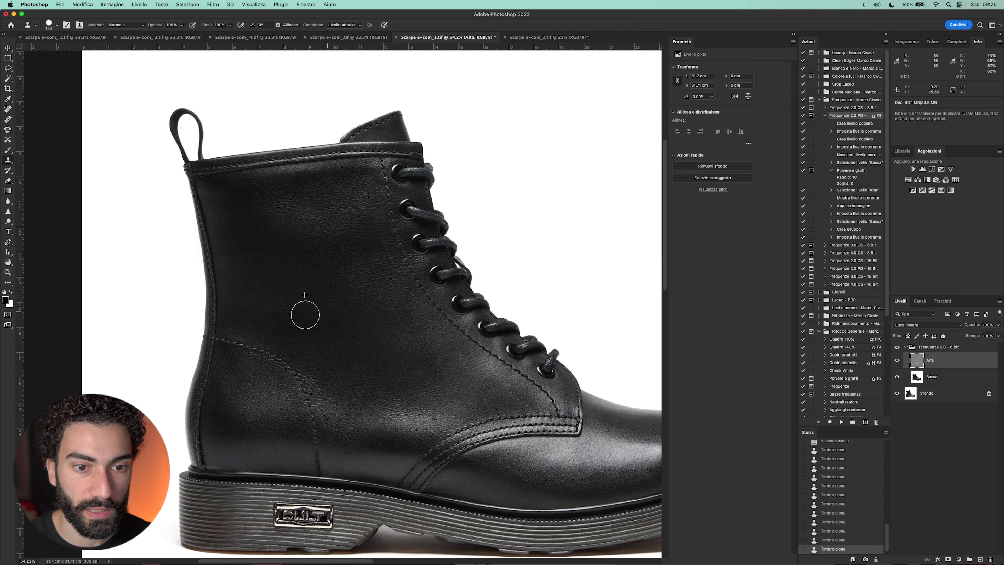
left_click(369, 360)
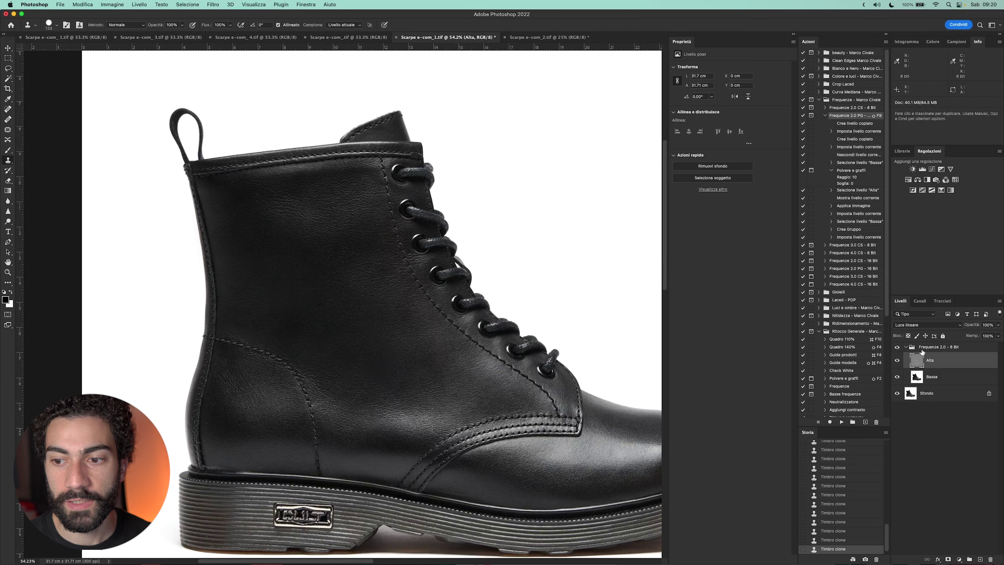
key("super+0")
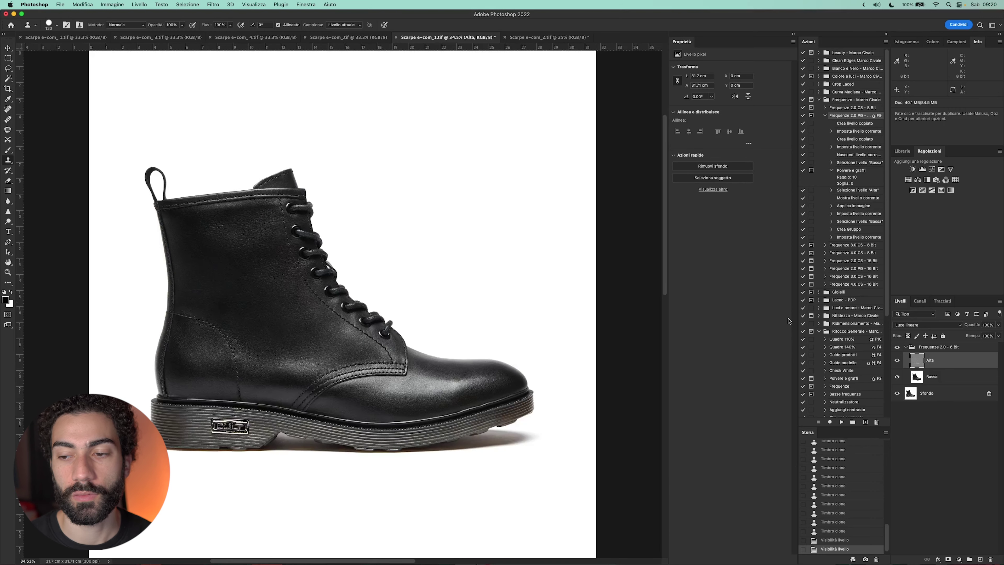
key("super+shift+e")
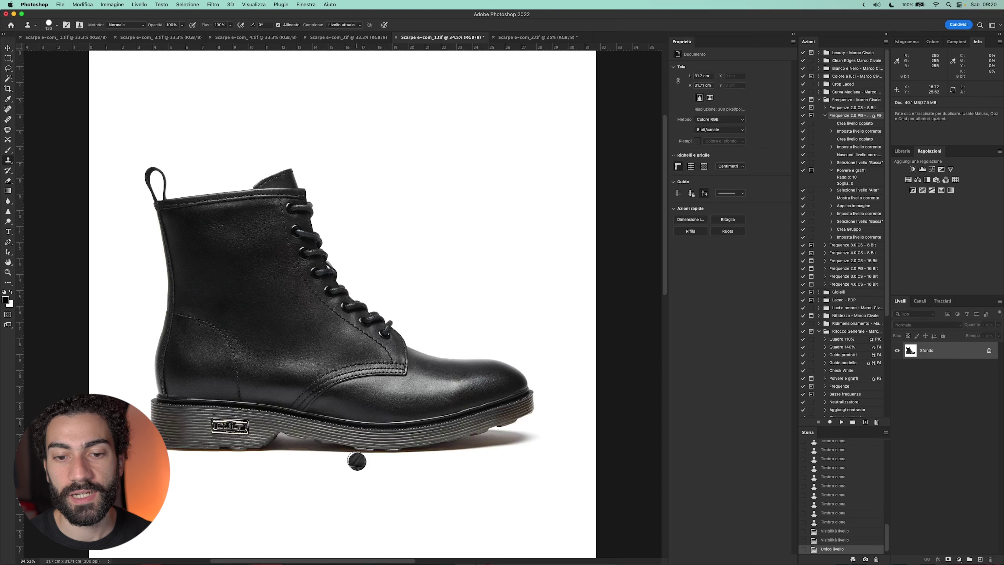
Step: Inspect the sole and select the Sponge tool for desaturating
scroll(353, 463, "up", 5)
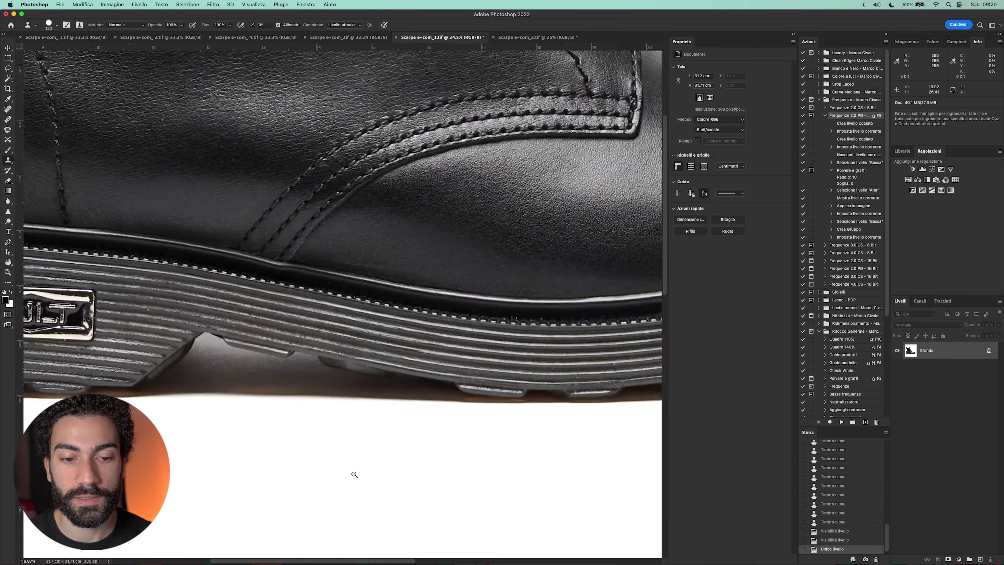
scroll(352, 471, "up", 2)
left_click_drag(389, 367, 549, 377)
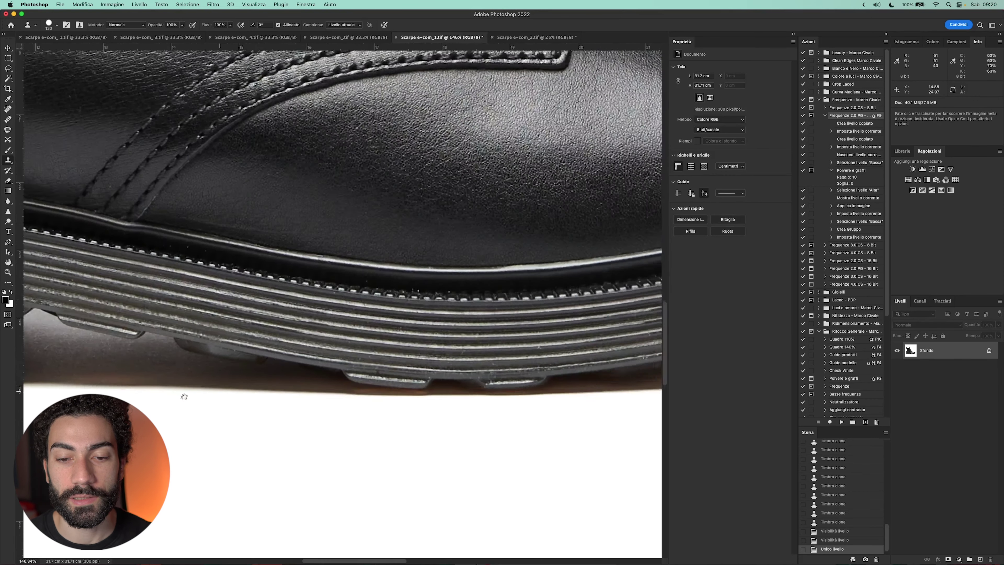
scroll(549, 377, "down", 2)
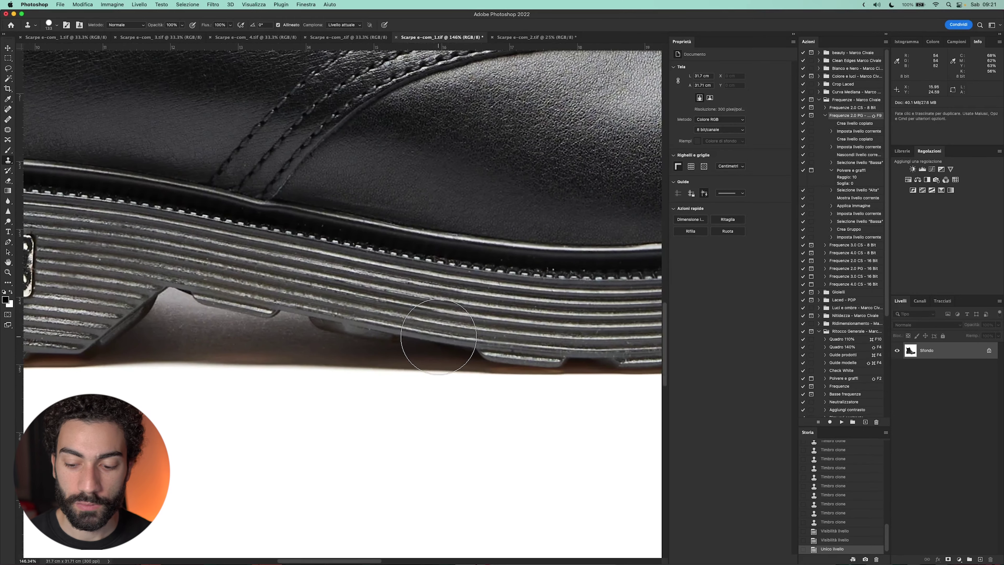
scroll(474, 356, "down", 2)
scroll(437, 336, "down", 1)
scroll(437, 336, "up", 3)
key("o")
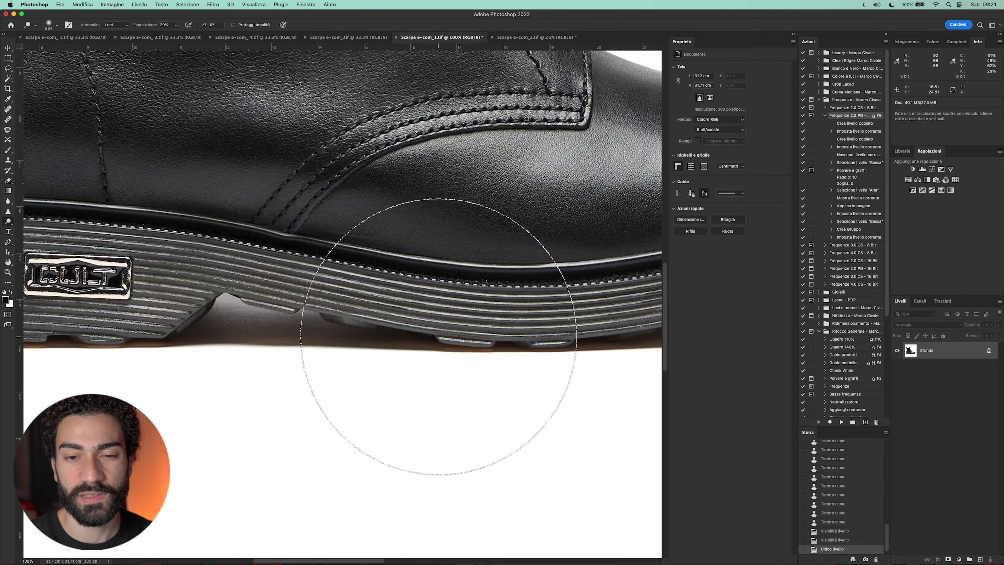
key("shift+o")
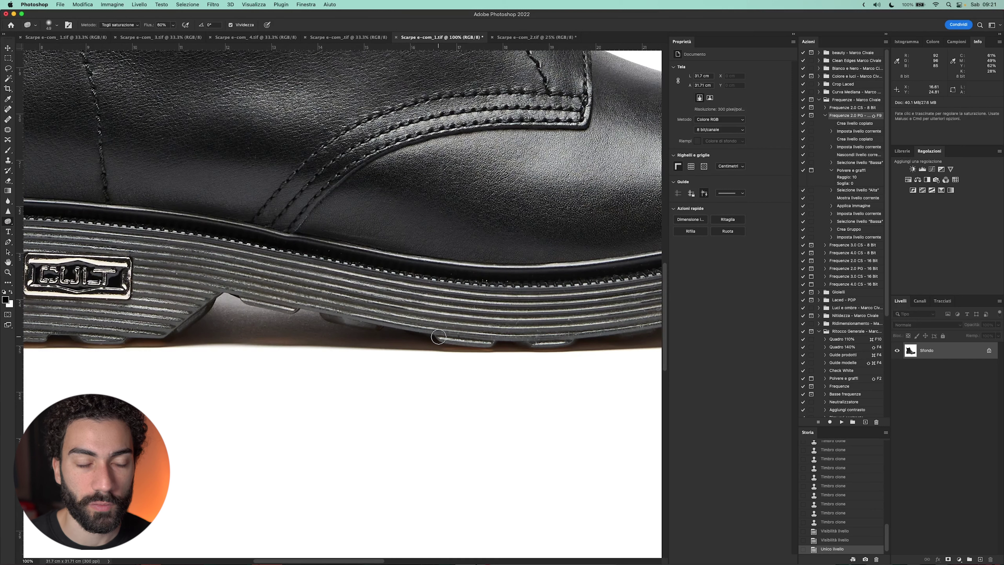
left_click_drag(252, 297, 387, 317)
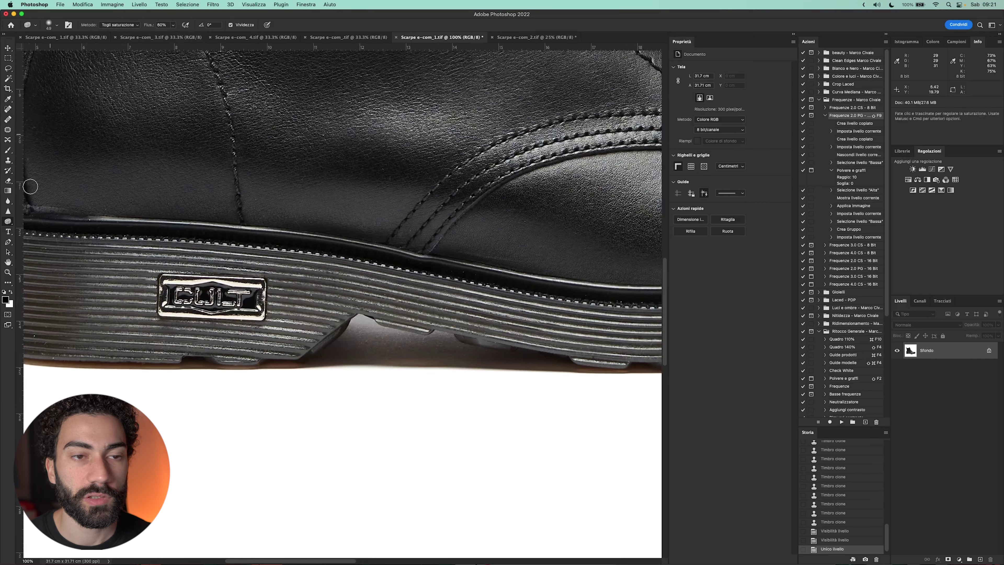
right_click(8, 223)
left_click(39, 238)
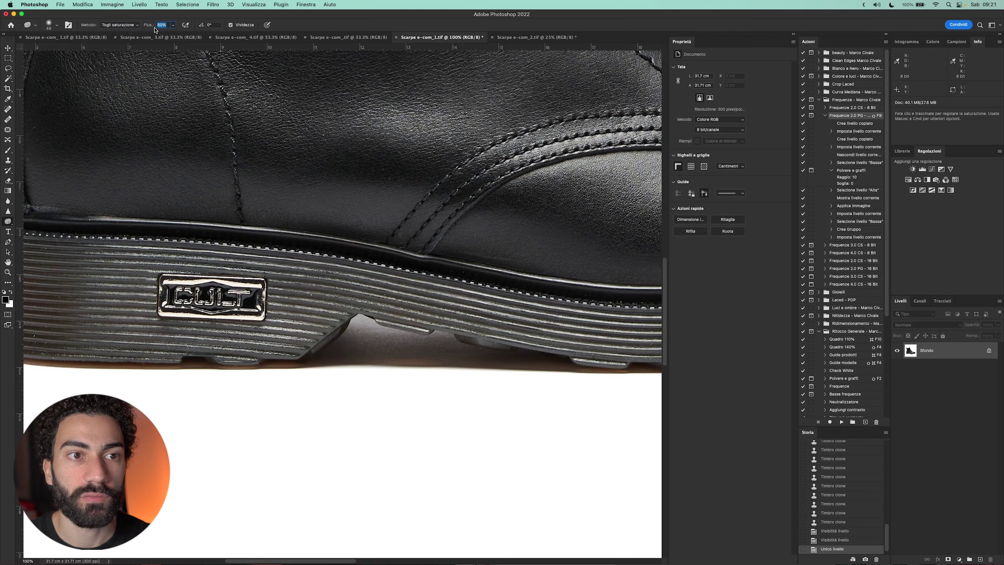
Step: Desaturate the sole shadow from heel to toe with a 147 px sponge brush
left_click_drag(347, 342, 388, 342)
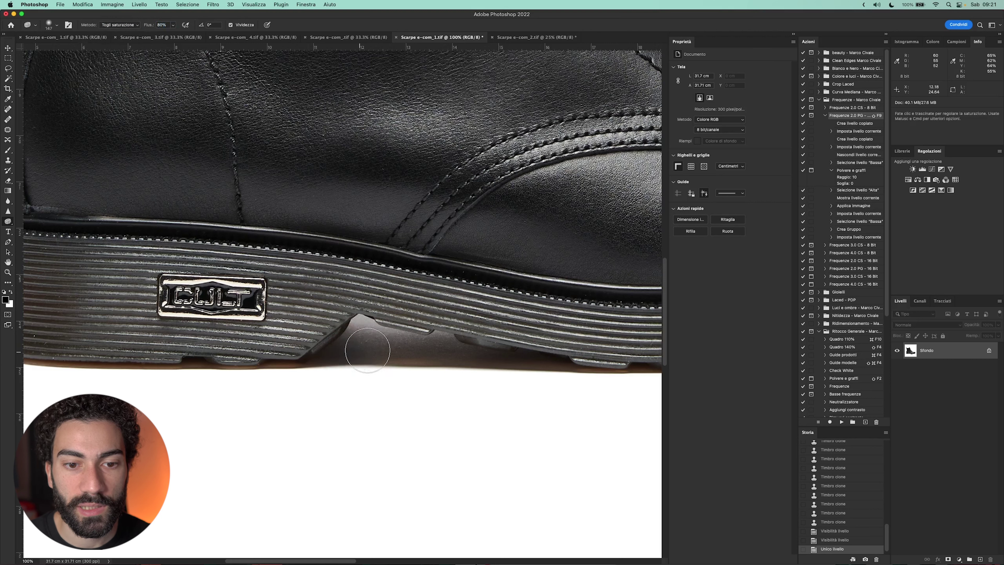
left_click_drag(490, 378, 441, 359)
scroll(441, 359, "left", 5)
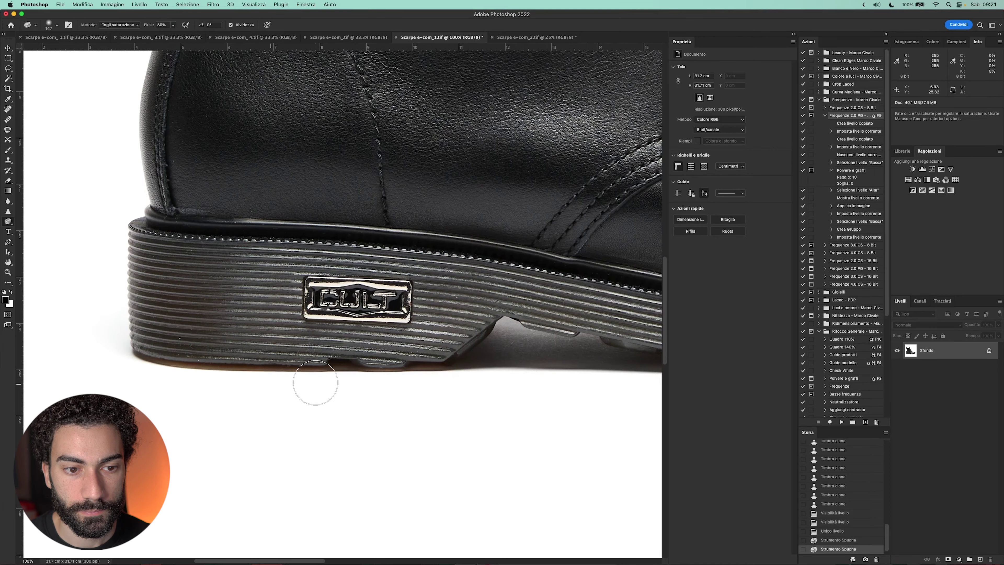
scroll(398, 375, "right", 10)
mouse_move(184, 352)
left_mouse_down()
mouse_move(433, 367)
mouse_move(490, 329)
left_mouse_up()
scroll(361, 379, "right", 5)
left_click_drag(434, 348, 386, 369)
key("super+0")
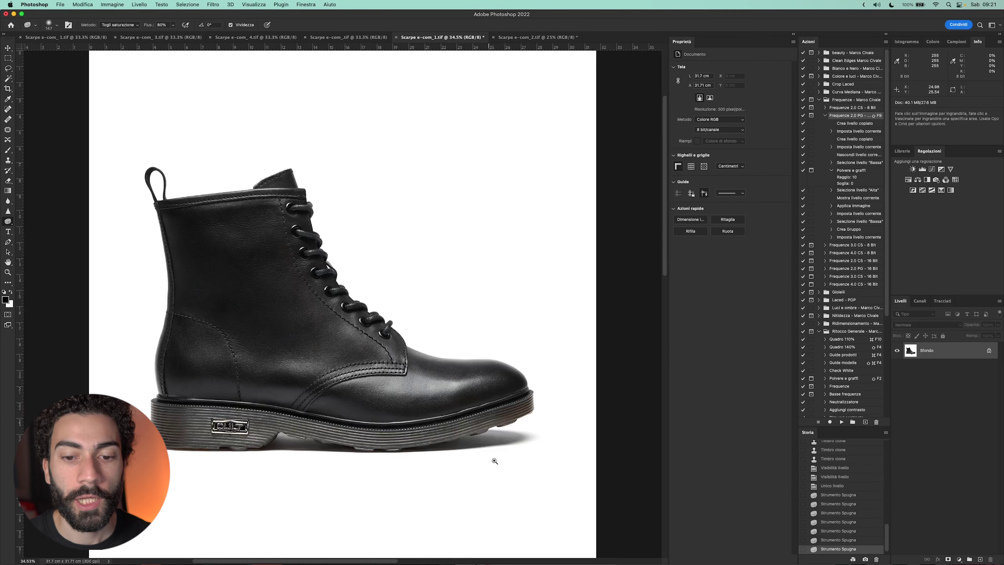
scroll(493, 460, "up", 3)
scroll(481, 419, "up", 2)
scroll(466, 391, "down", 3)
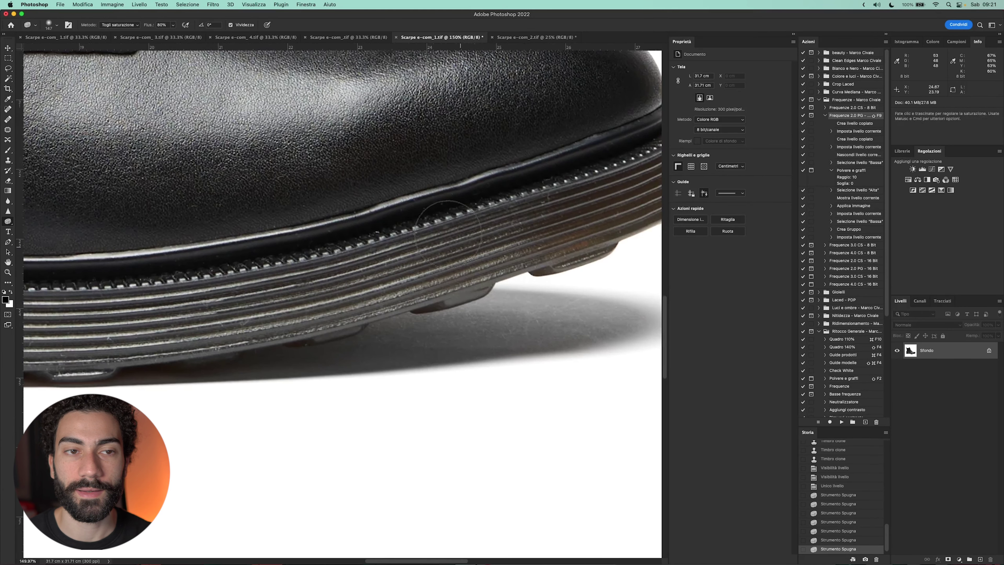
left_click(213, 5)
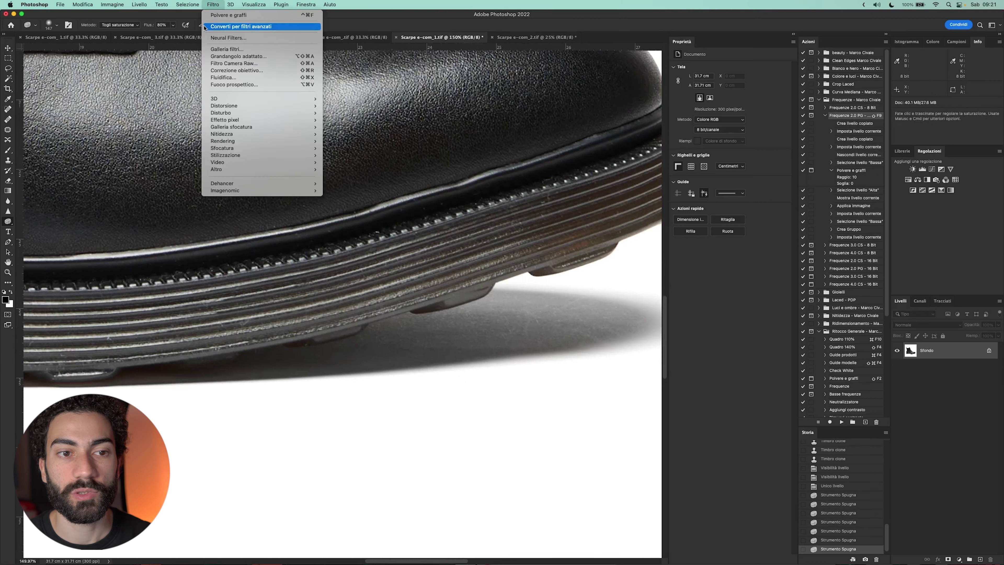
mouse_move(222, 147)
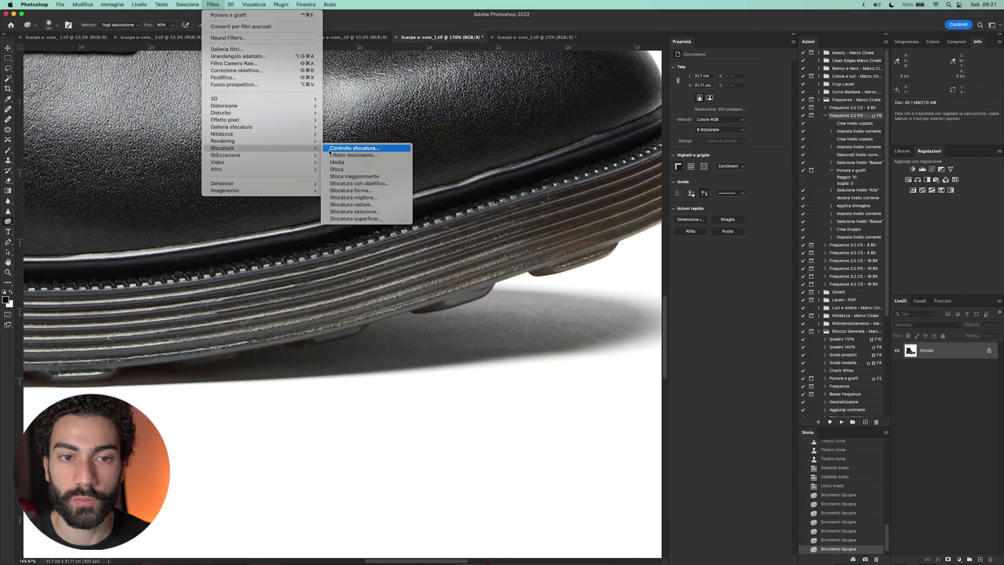
Step: Apply a 4.3-pixel Gaussian Blur, then step back and set it as the history source
left_click(334, 148)
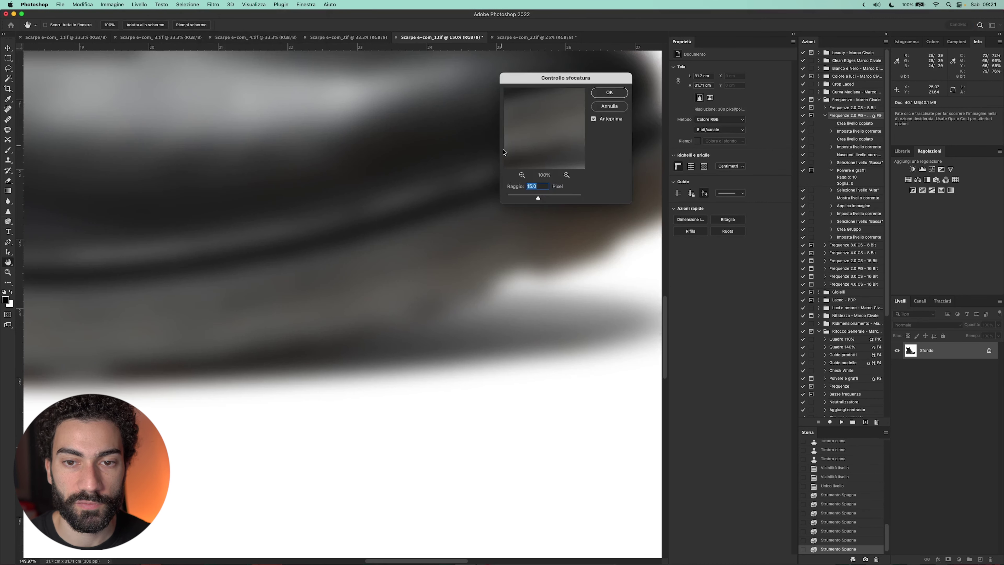
mouse_move(537, 198)
left_mouse_down()
mouse_move(525, 201)
mouse_move(534, 199)
left_mouse_up()
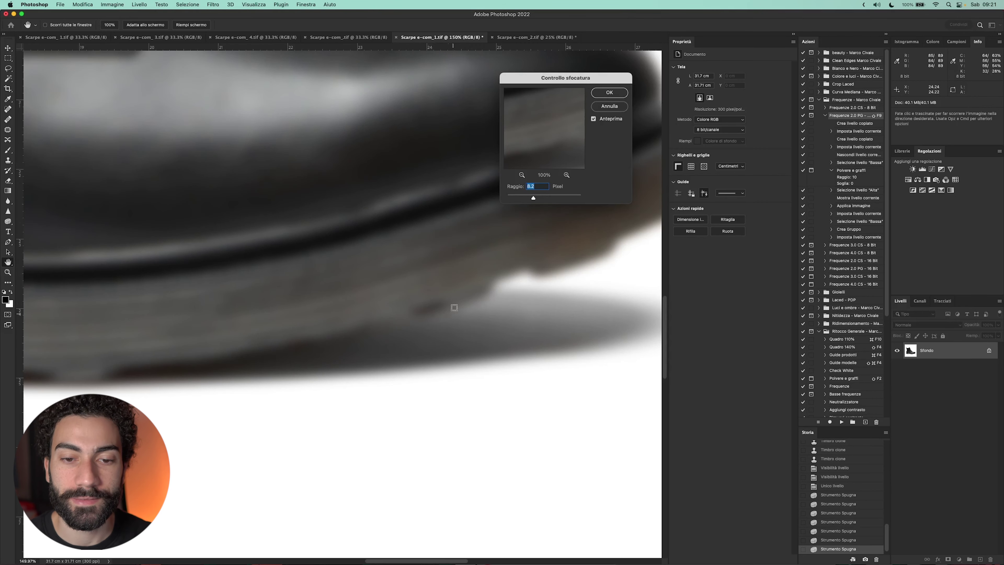
left_click(604, 99)
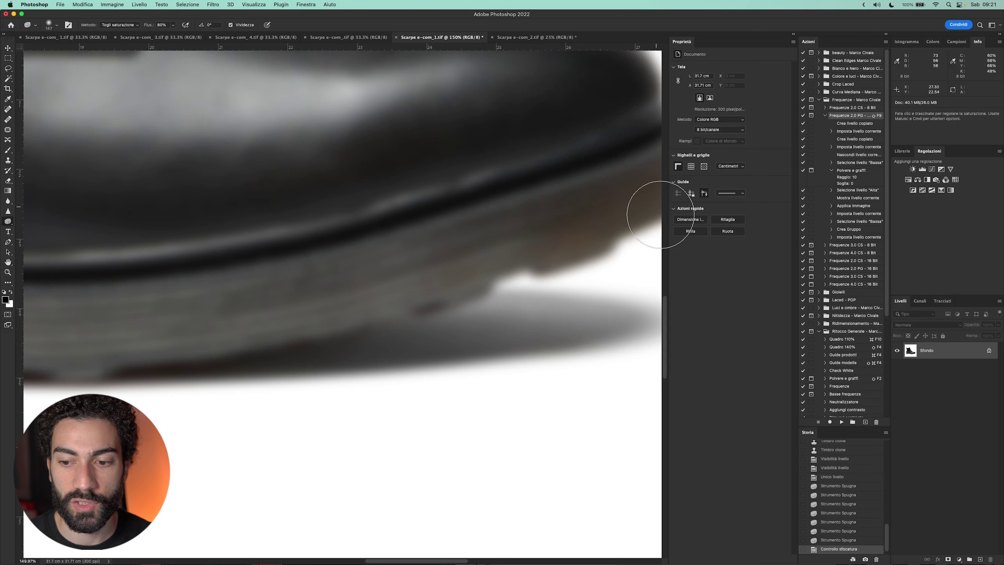
left_click(820, 542)
left_click(804, 550)
Step: Paint the blur onto the sole shadow with the History Brush, undo it, and save
key("y")
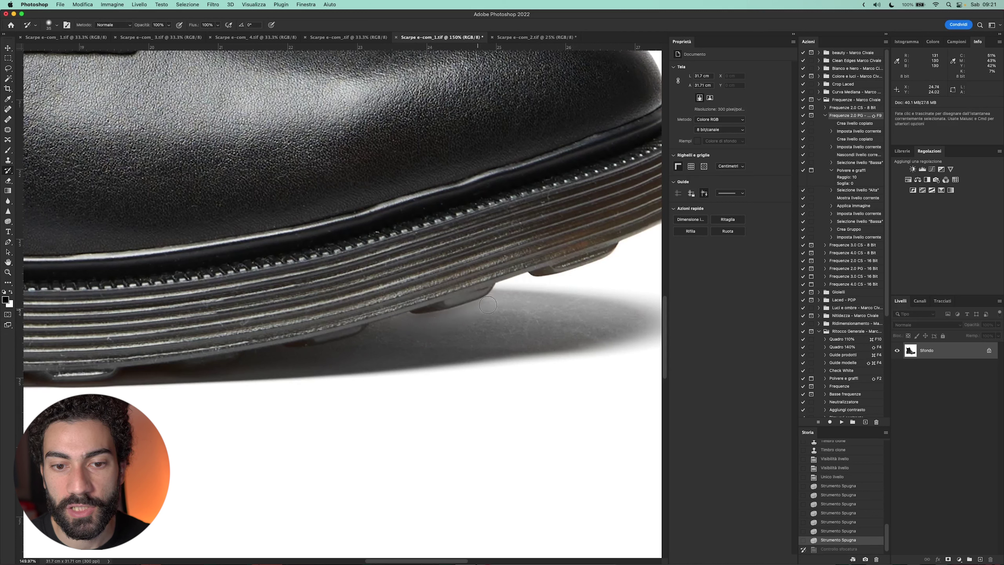
left_click_drag(488, 304, 454, 315)
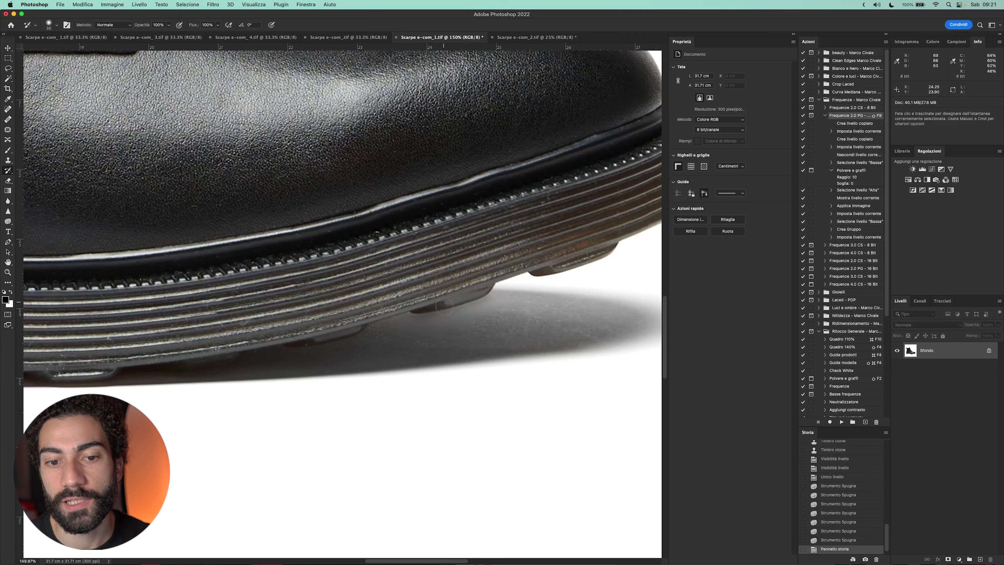
key("ctrl+z")
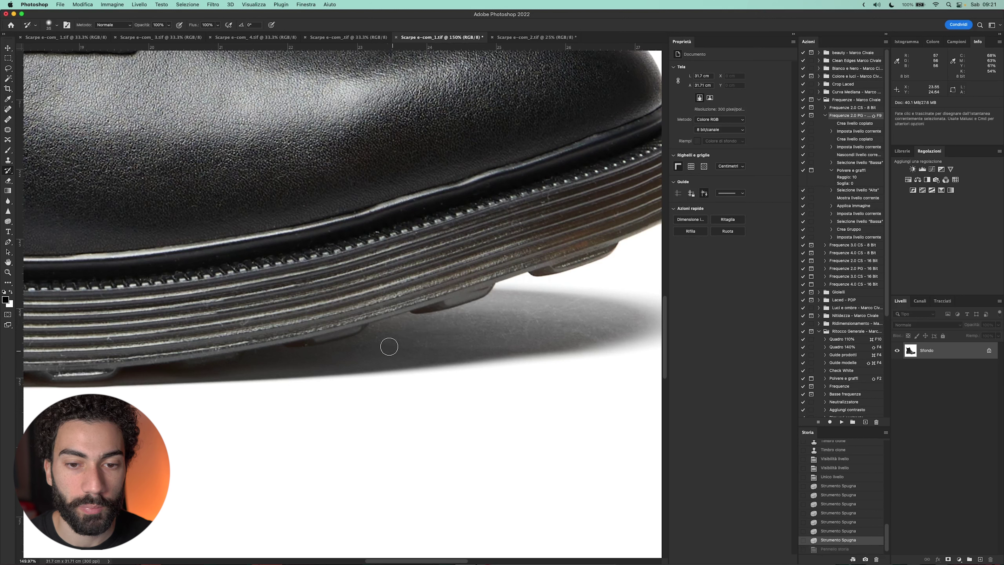
left_click(214, 4)
key("ctrl+s")
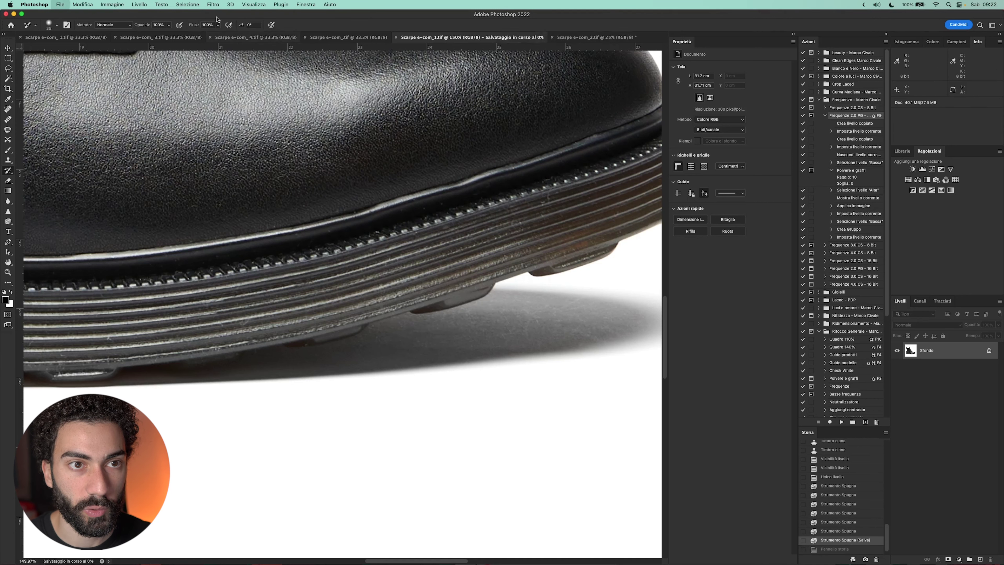
Step: Open the Polvere e graffi (Dust & Scratches) filter and cancel it without applying
left_click(213, 4)
mouse_move(221, 112)
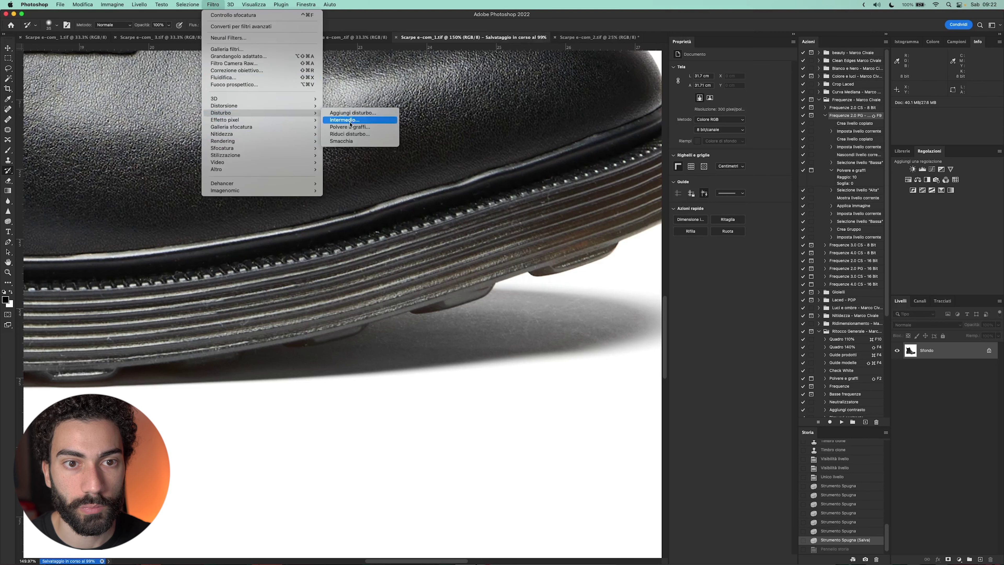
left_click(350, 127)
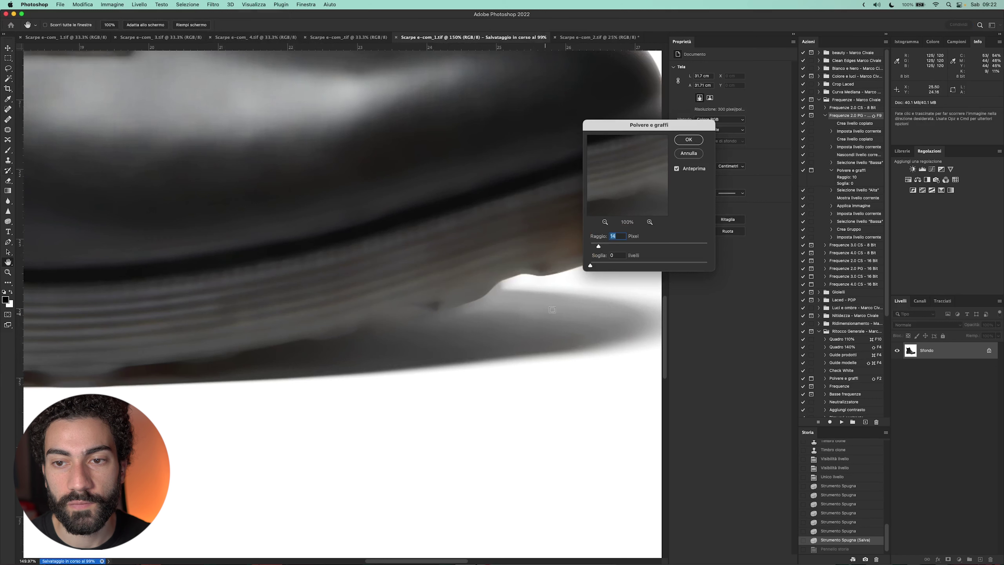
key("Escape")
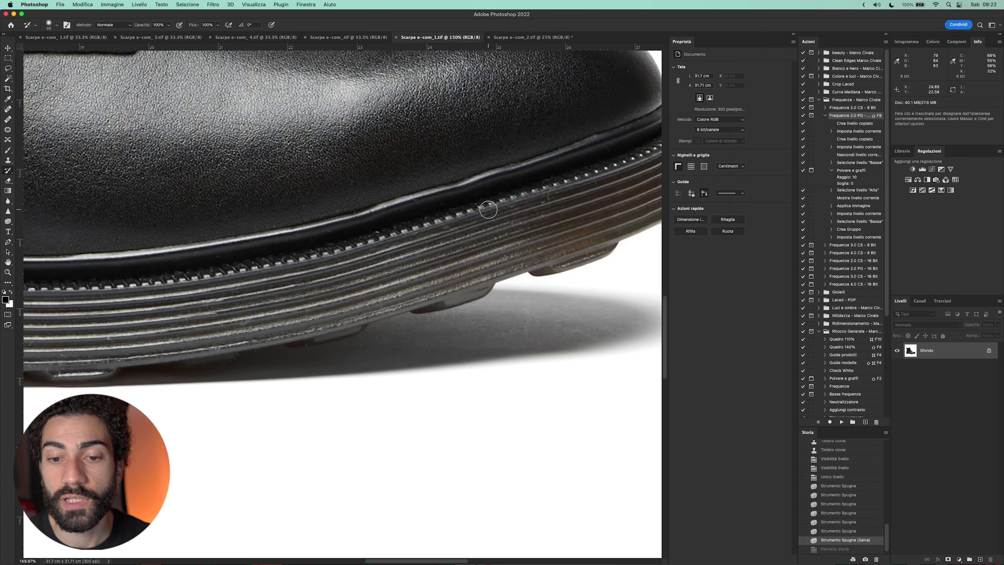
key("ctrl+f")
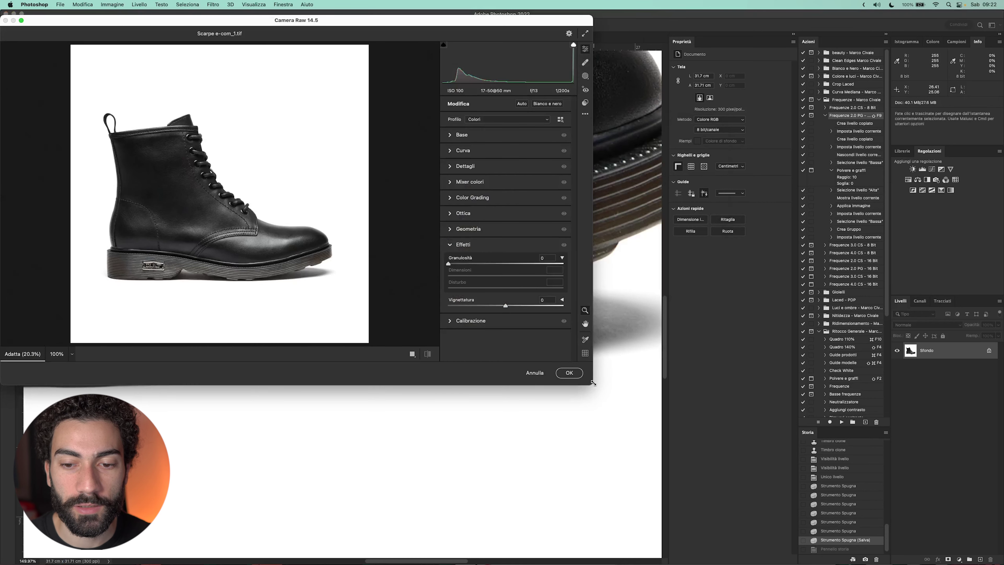
Step: Apply Camera Raw noise reduction 100 with detail 27, then step back before it in History
left_click_drag(593, 382, 806, 505)
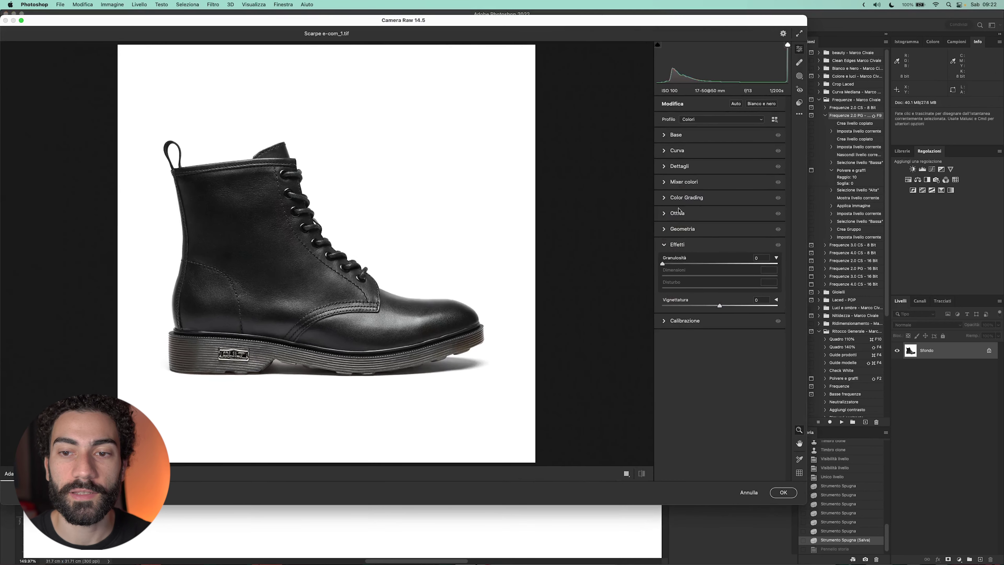
left_click(672, 165)
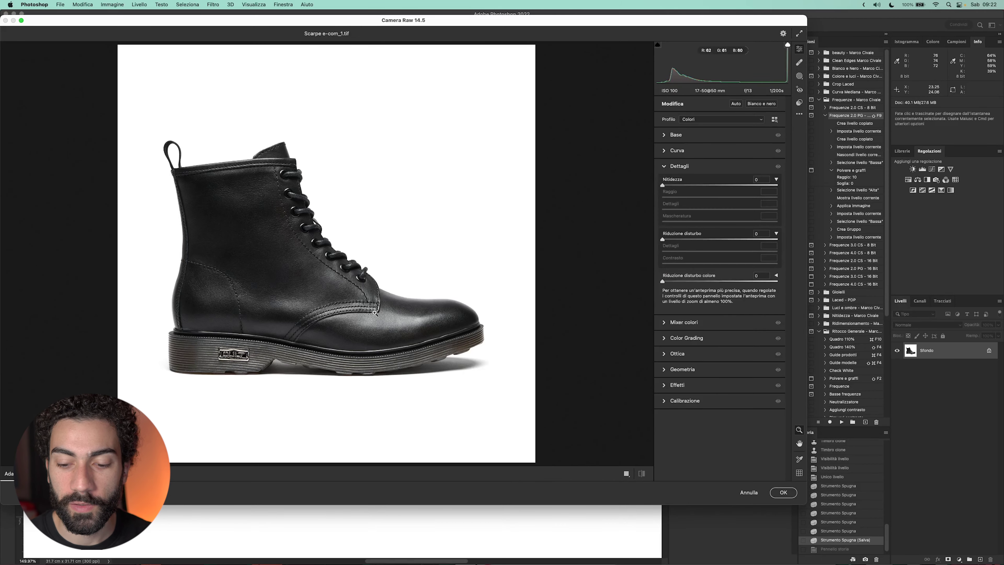
mouse_move(373, 312)
left_mouse_down()
mouse_move(525, 304)
mouse_move(319, 198)
left_mouse_up()
scroll(318, 197, "up", 2)
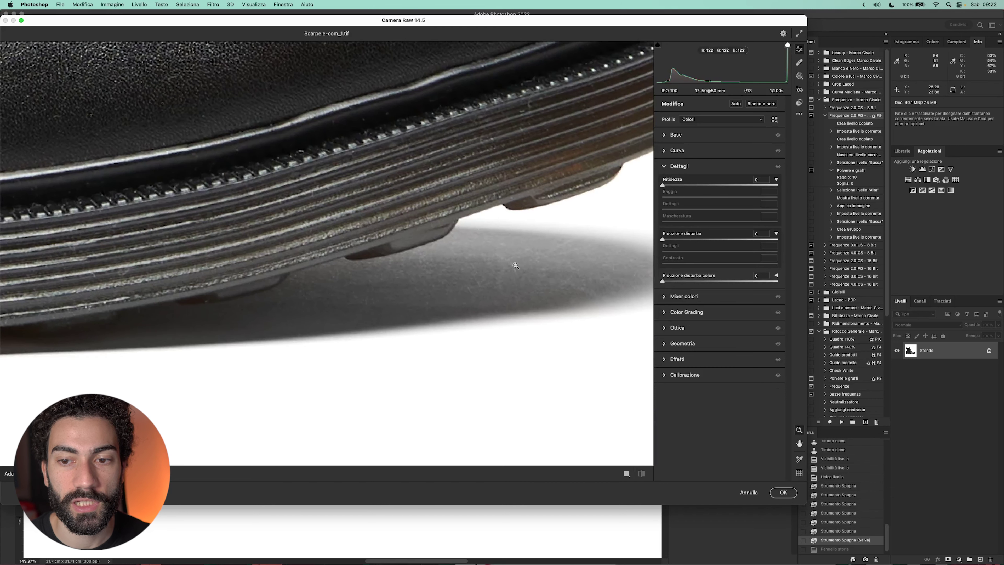
left_click_drag(664, 239, 666, 239)
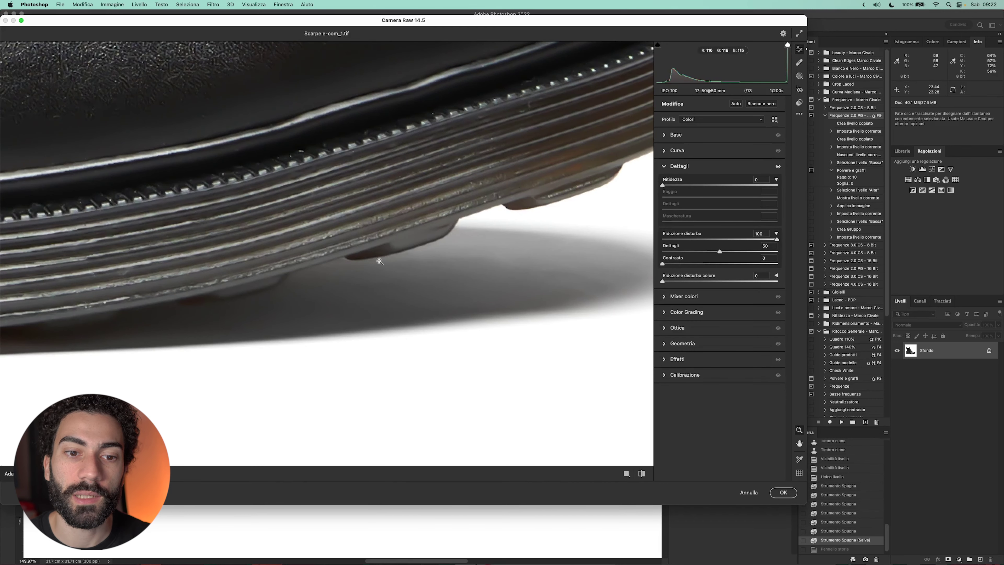
left_click_drag(719, 254, 696, 254)
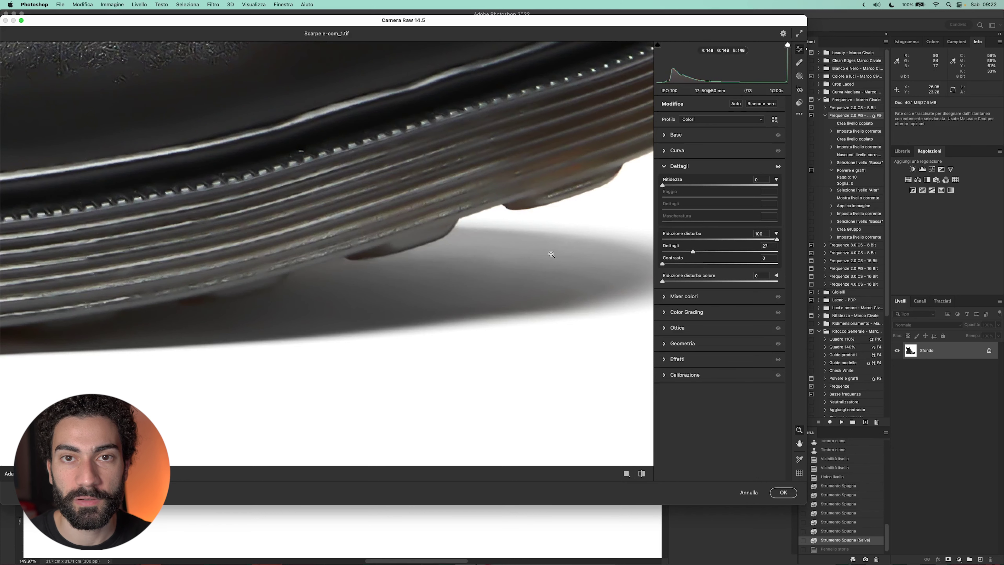
left_click(781, 492)
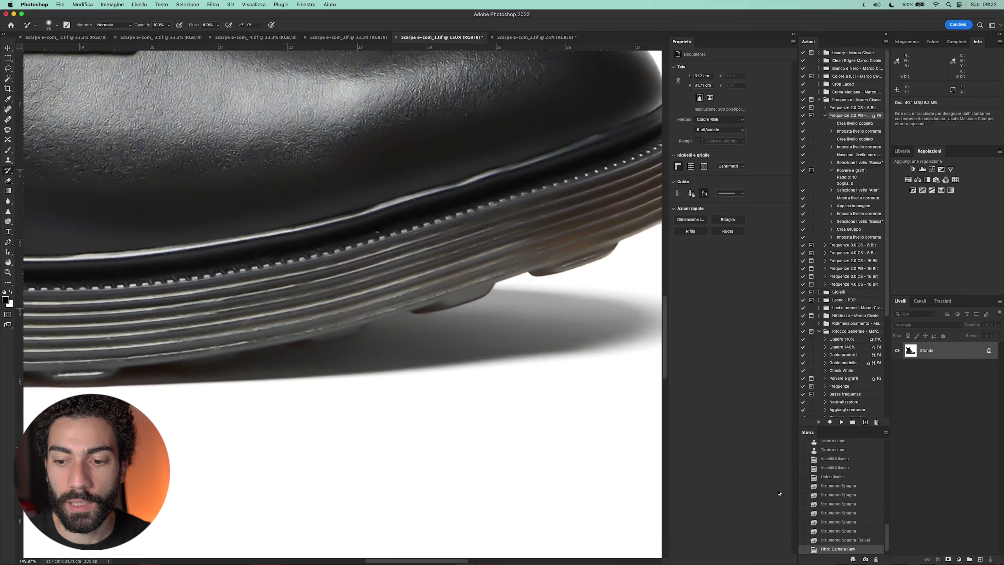
left_click(844, 542)
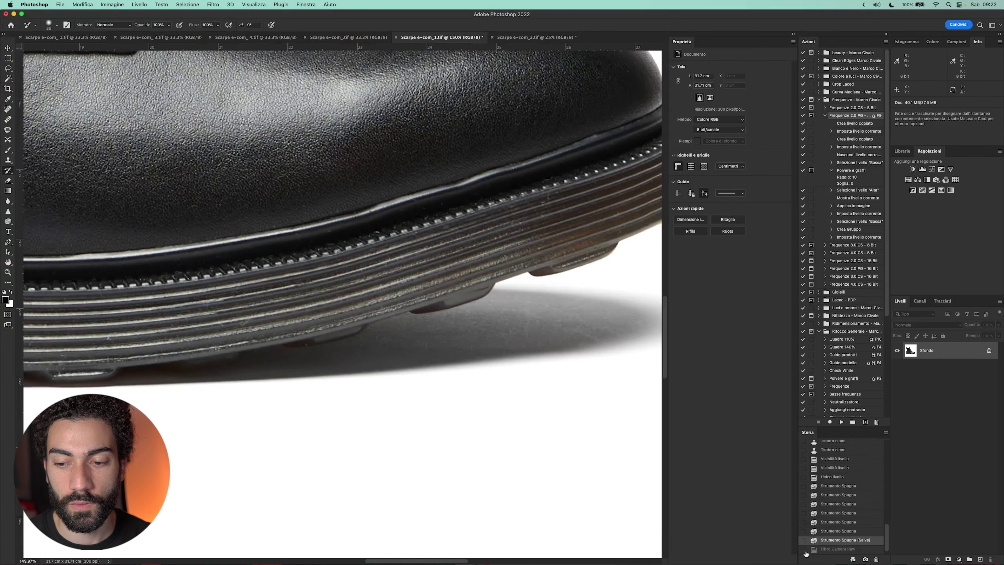
Step: History-brush the Camera Raw cleanup along the sole's lower edge, arch and notch
mouse_move(546, 330)
left_mouse_down()
mouse_move(473, 289)
mouse_move(634, 292)
mouse_move(421, 352)
mouse_move(468, 307)
left_mouse_up()
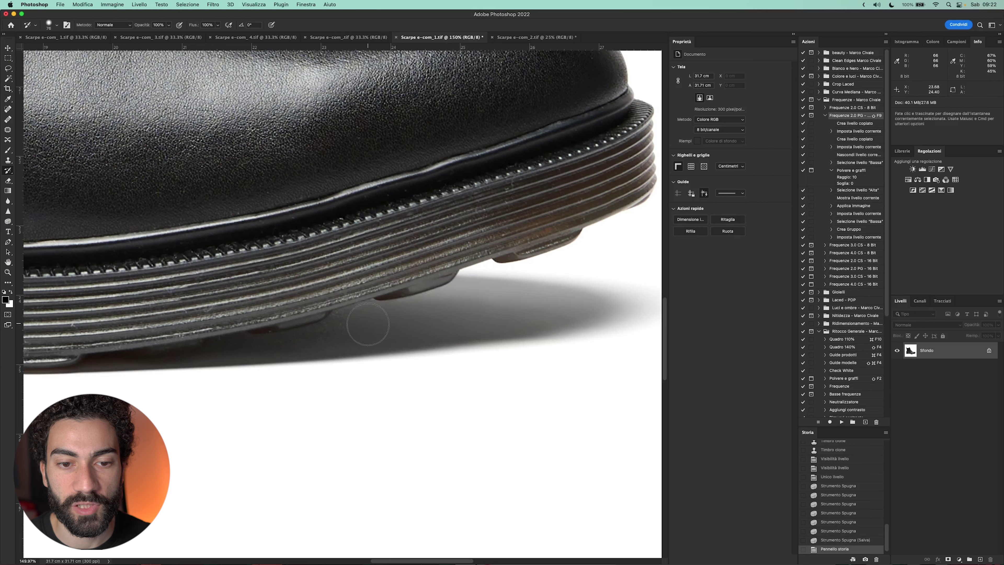
mouse_move(348, 325)
left_mouse_down()
mouse_move(331, 343)
mouse_move(574, 307)
left_mouse_up()
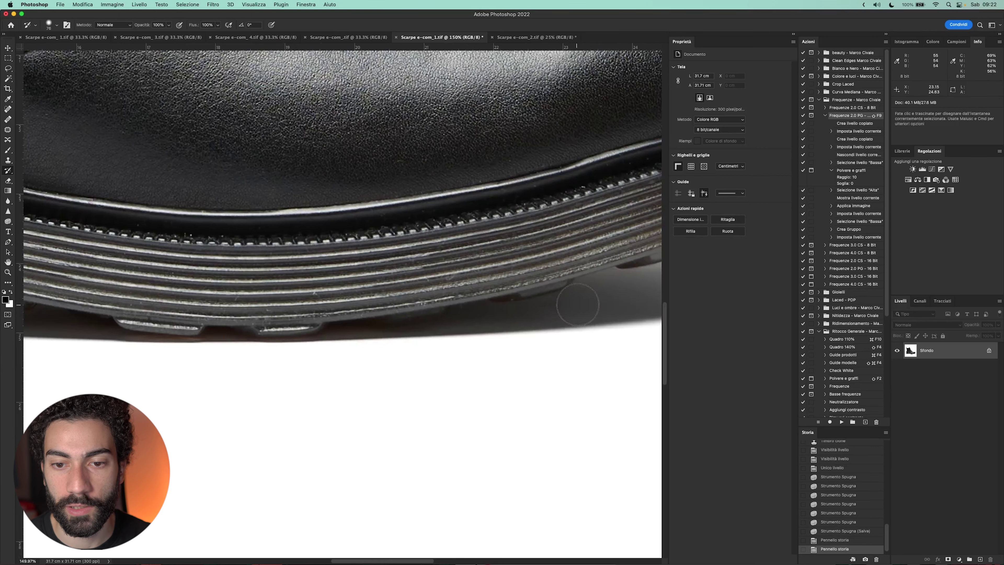
mouse_move(458, 331)
left_mouse_down()
mouse_move(342, 352)
mouse_move(573, 359)
mouse_move(382, 341)
left_mouse_up()
mouse_move(382, 341)
left_mouse_down()
mouse_move(502, 358)
mouse_move(409, 362)
mouse_move(370, 336)
mouse_move(502, 350)
left_mouse_up()
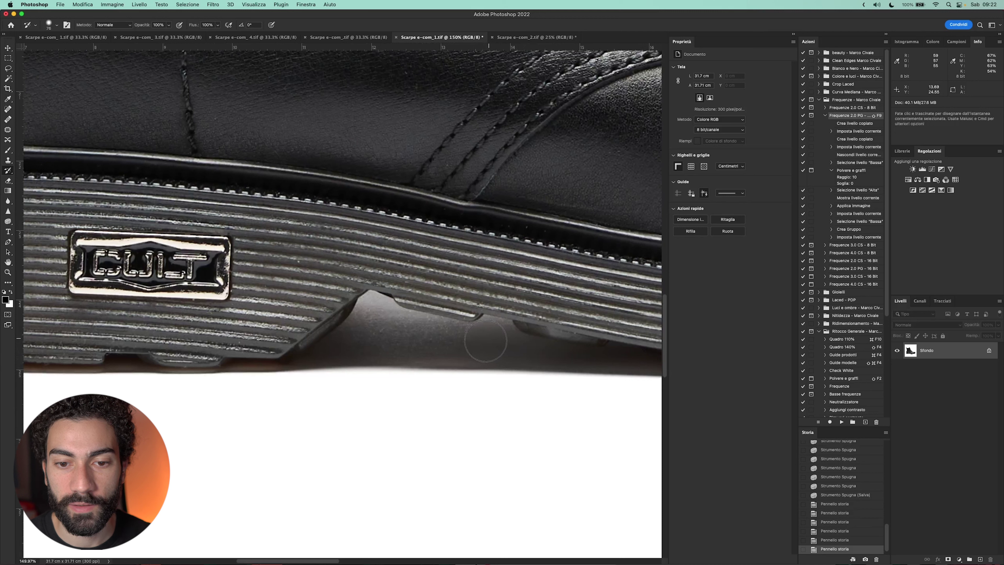
left_click_drag(486, 339, 475, 348)
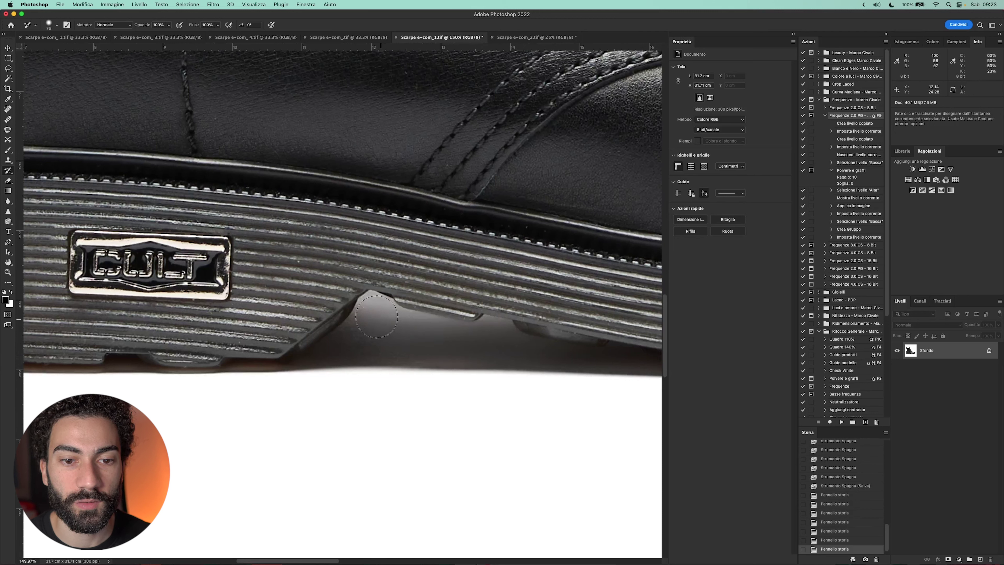
left_click_drag(374, 315, 370, 320)
Step: Paint the cleanup toward the heel with a smaller brush, then spot-heal a sole speck
key("bracketleft")
left_click_drag(528, 355, 460, 392)
scroll(343, 364, "left", 10)
left_click_drag(309, 366, 548, 365)
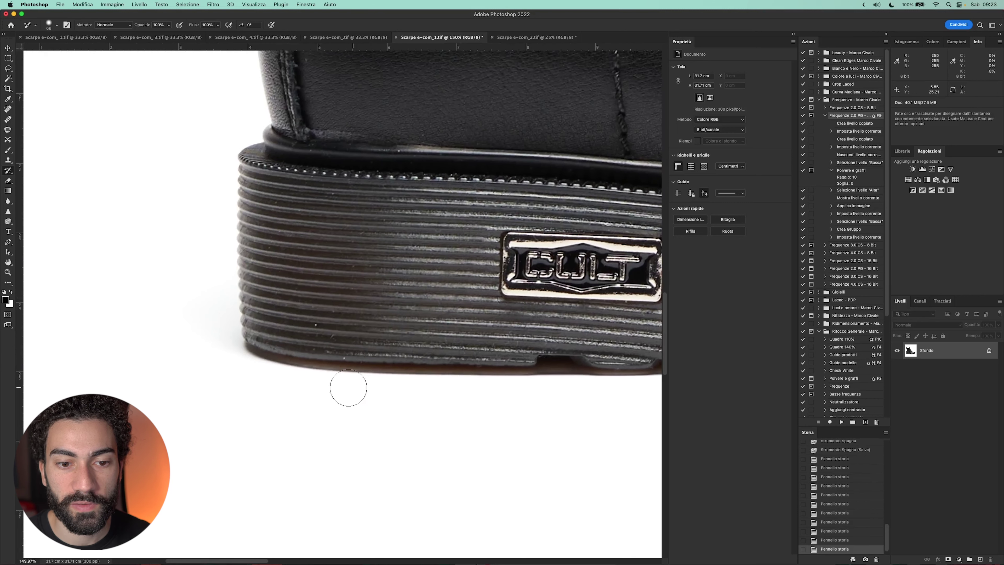
key("j")
left_click_drag(336, 348, 318, 225)
key("super+z")
left_click(343, 358)
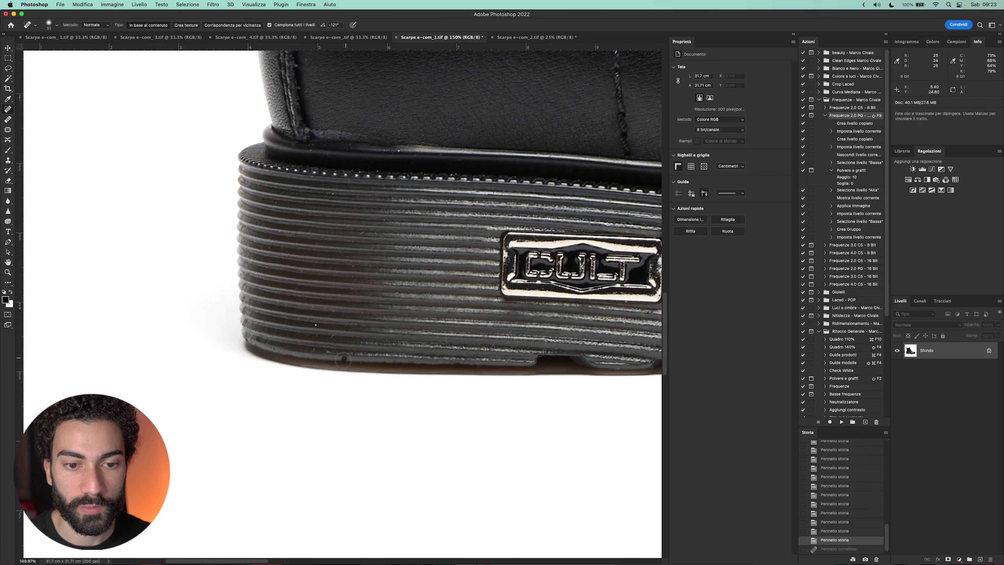
Step: Heal a last sole speck, zoom out, then save and close the boot photo
left_click(318, 325)
key("super+0")
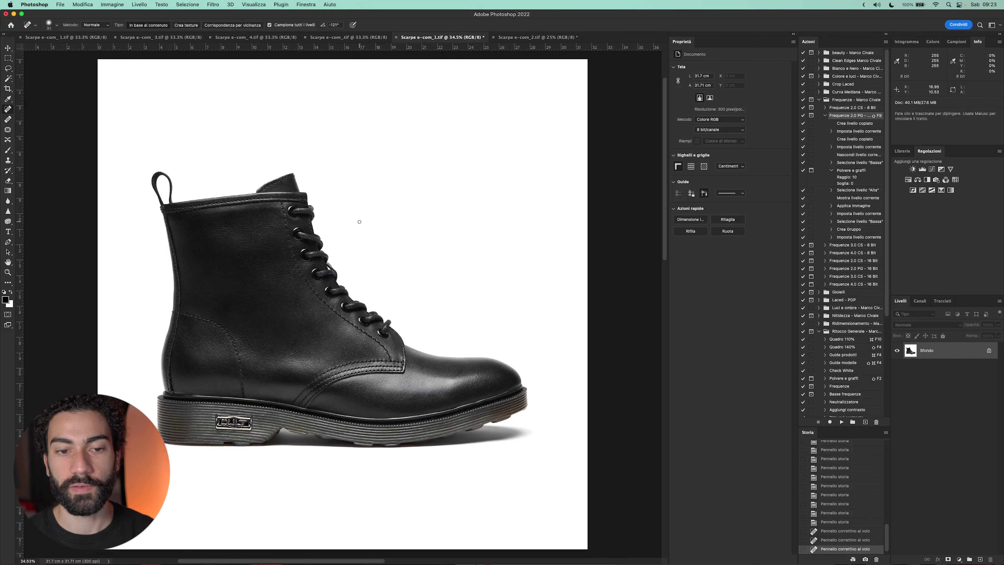
key("super+minus")
key("super+minus")
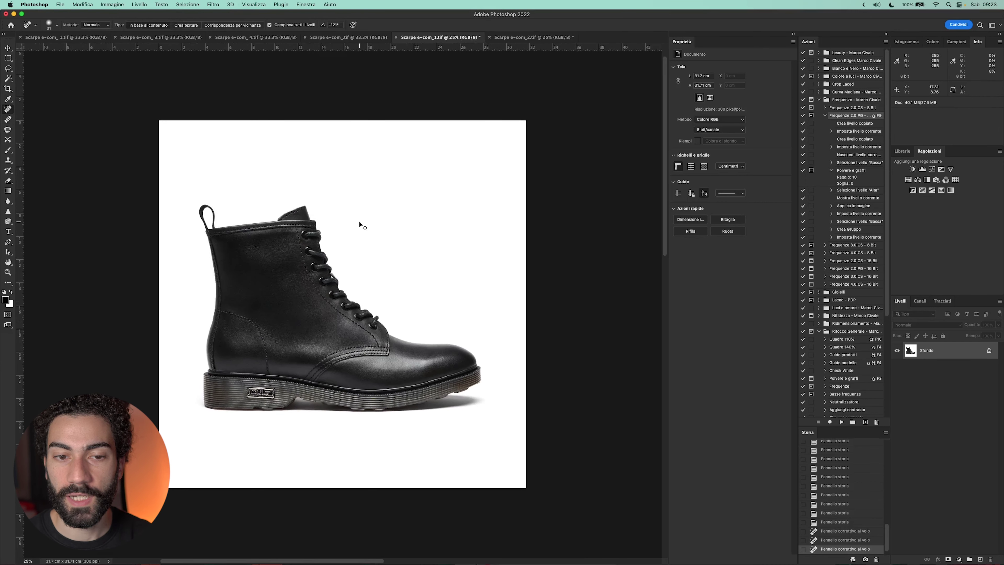
key("super+s")
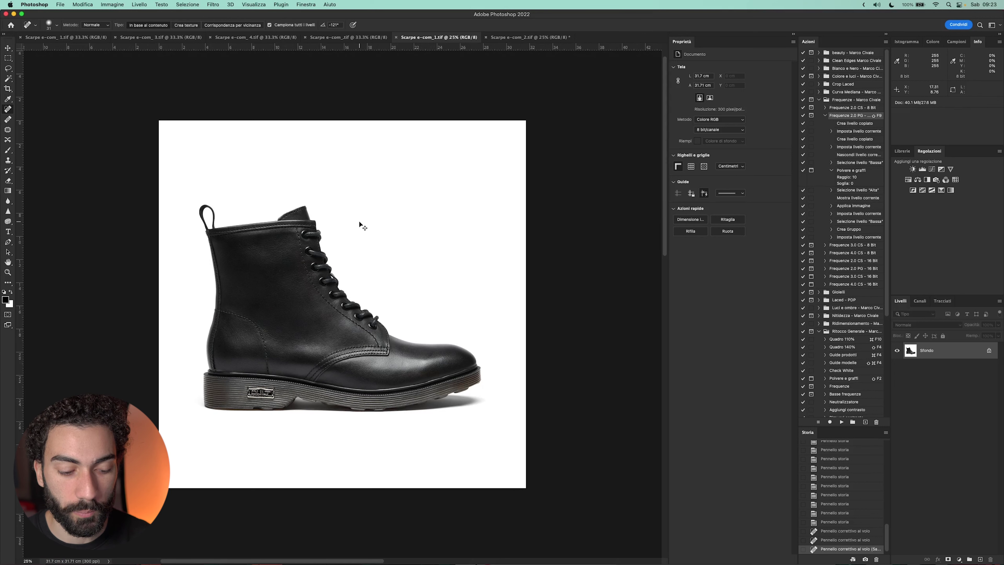
key("super+w")
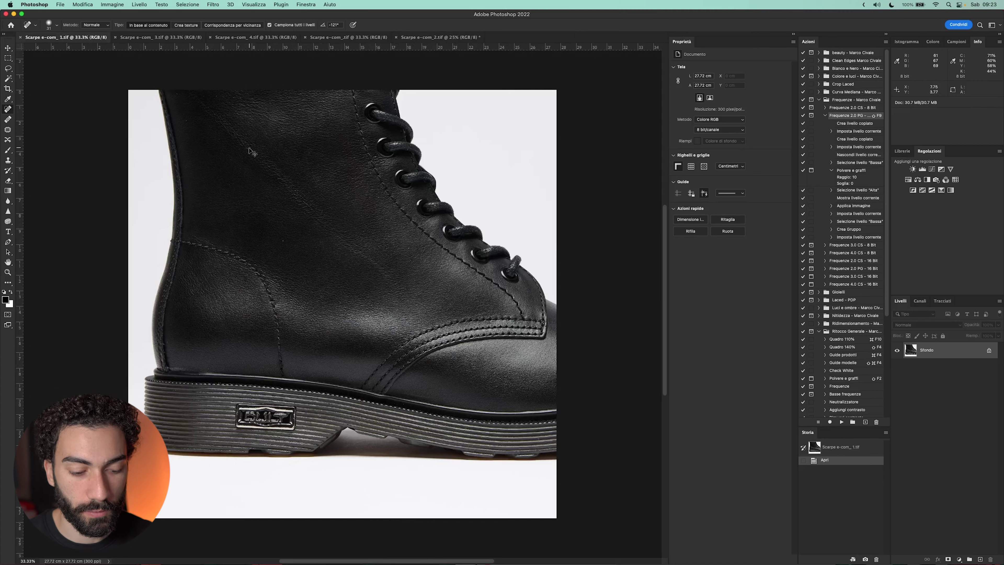
Step: Close the zoomed boot photo, then try and cancel a square crop on the boot pair
key("super+w")
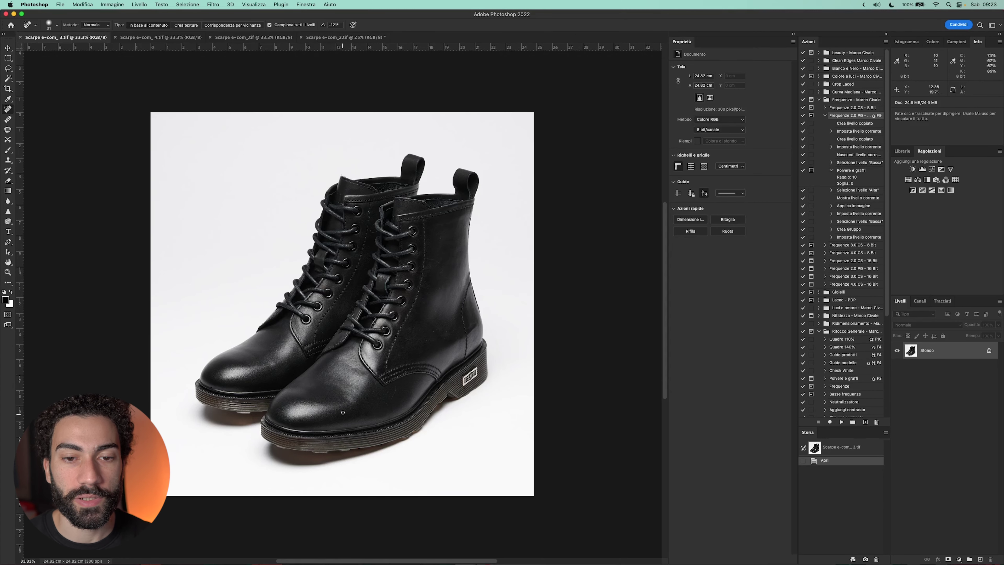
key("c")
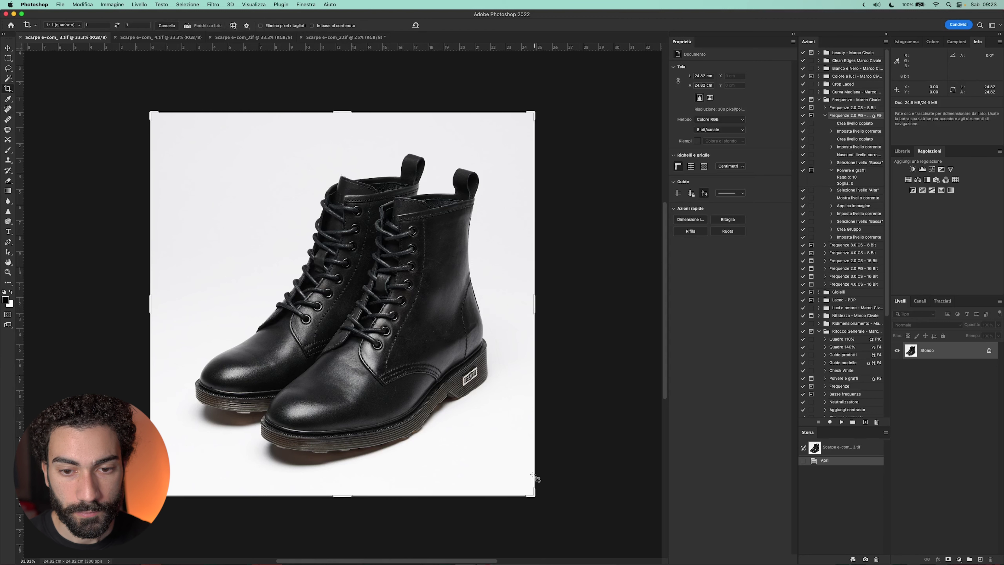
left_click_drag(534, 496, 514, 473)
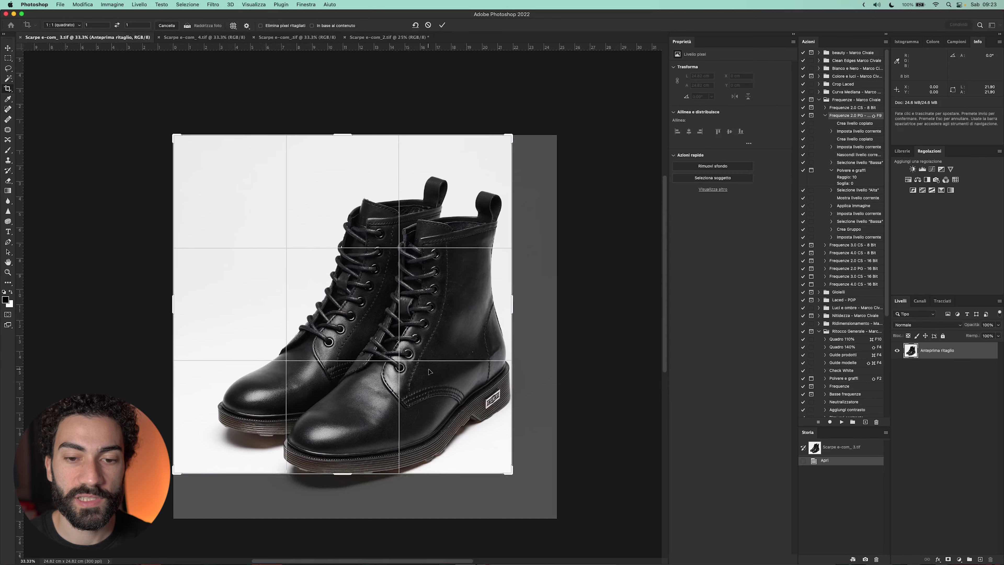
key("Escape")
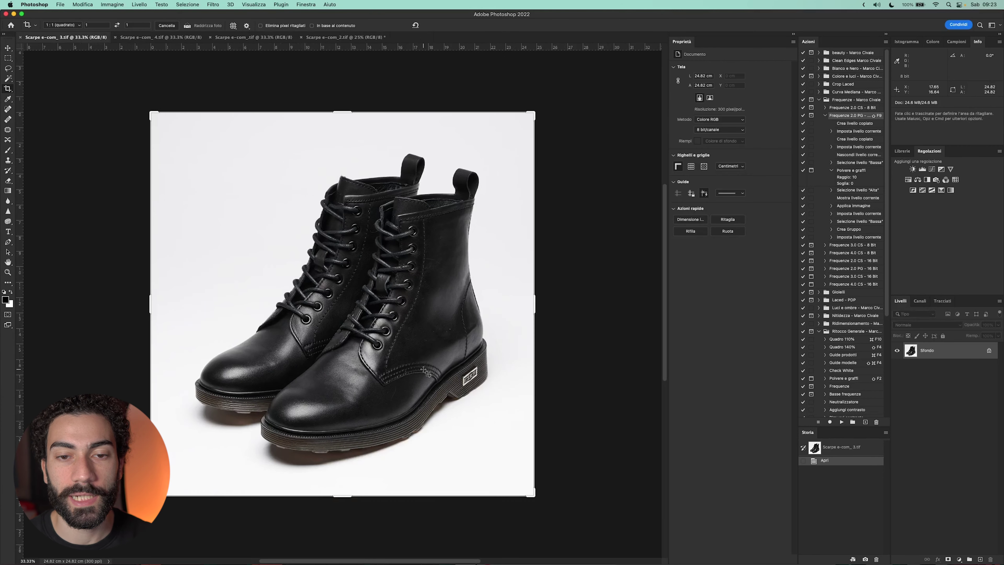
Step: Crop the sole photo to a 1:1 square with the sole set low, then run Layout
left_click(273, 36)
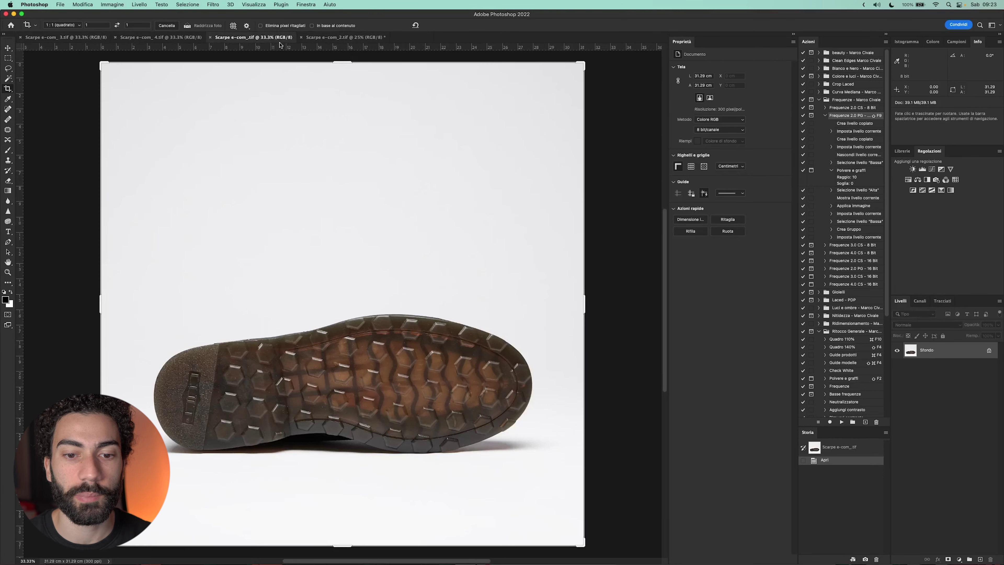
left_click_drag(109, 316, 127, 303)
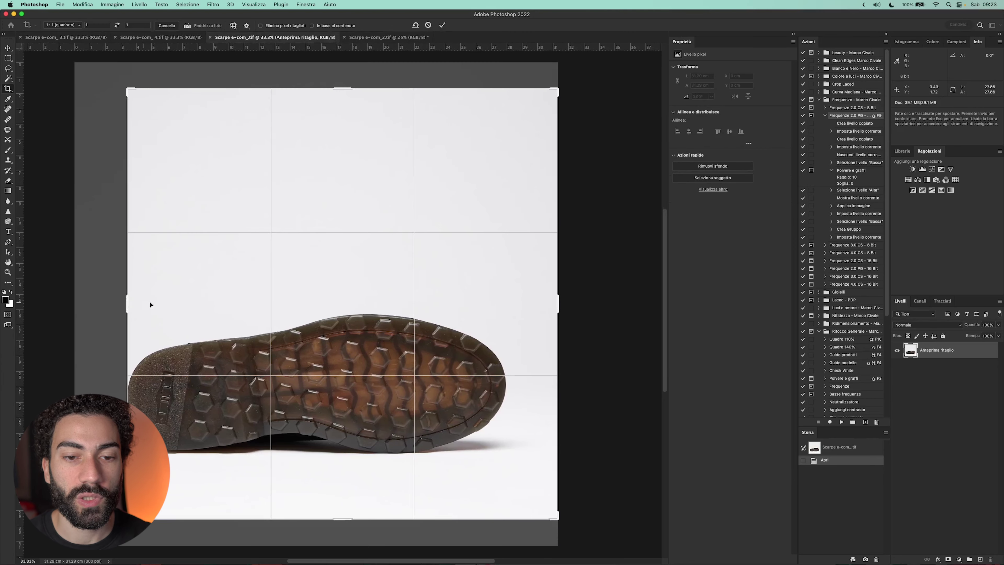
left_click_drag(558, 303, 531, 305)
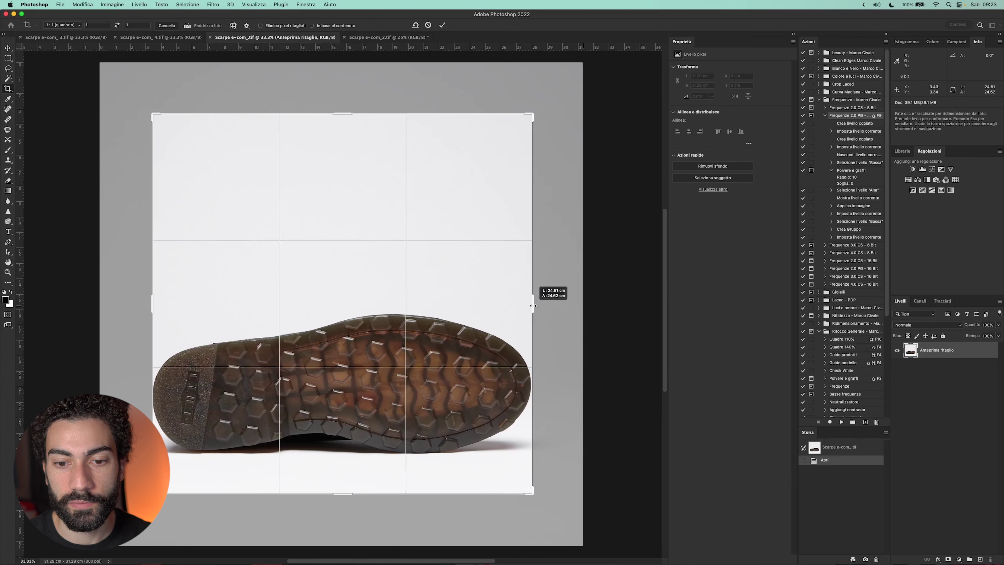
mouse_move(411, 415)
left_mouse_down()
mouse_move(400, 450)
mouse_move(402, 420)
left_mouse_up()
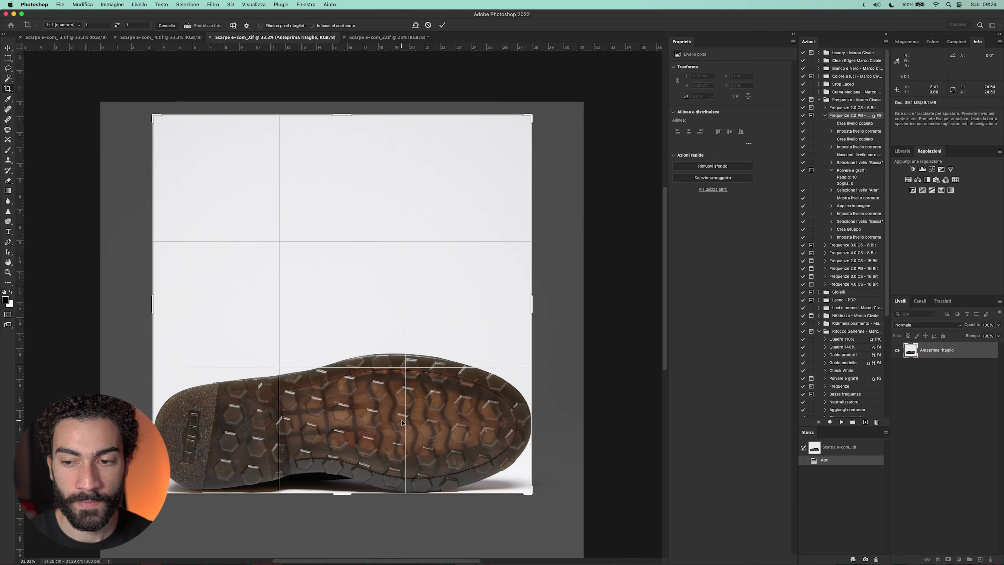
key("Return")
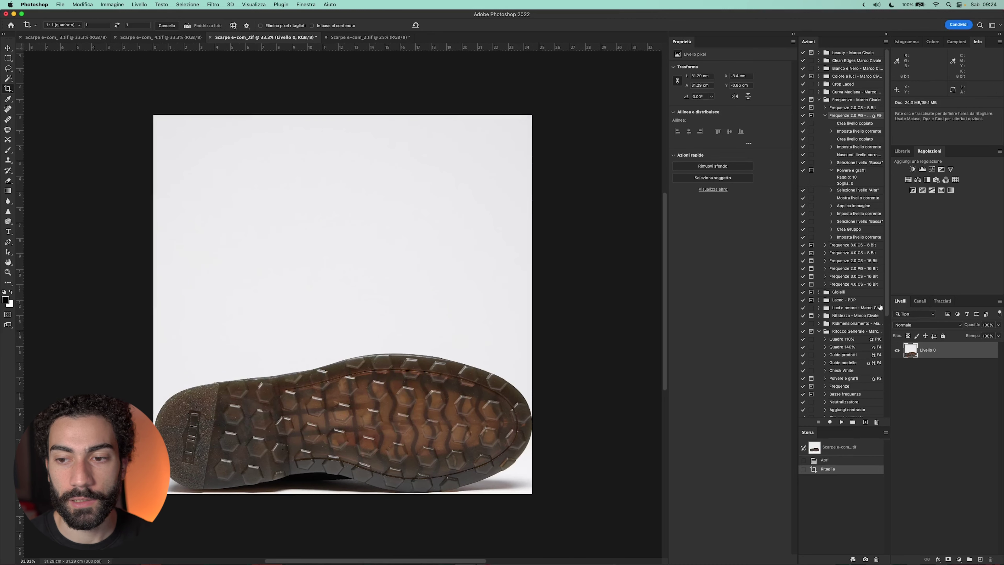
scroll(870, 317, "down", 10)
left_click(846, 397)
left_click(843, 422)
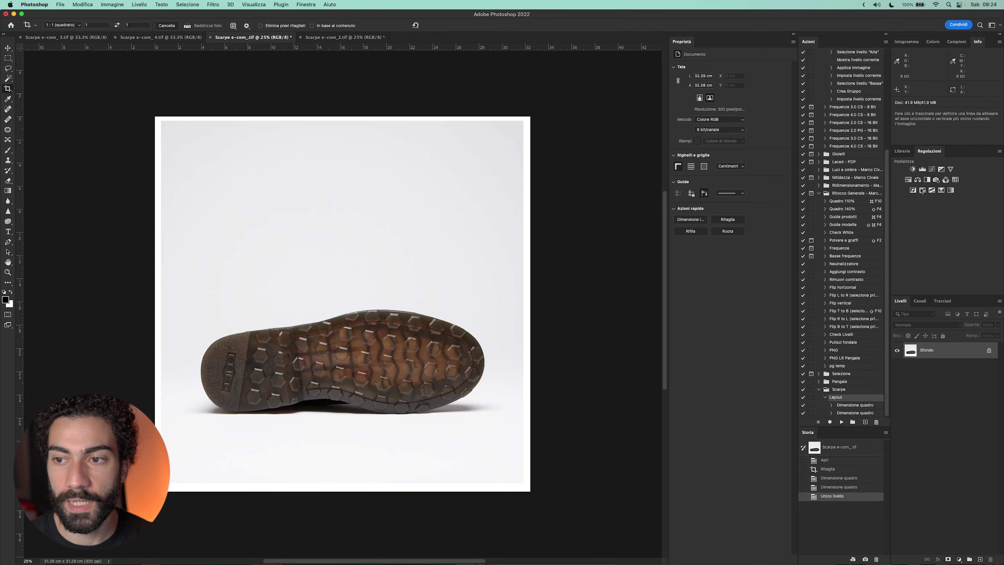
Step: Add a Curves layer that sets the grey background as white point, then flatten
left_click(933, 168)
left_click(677, 113)
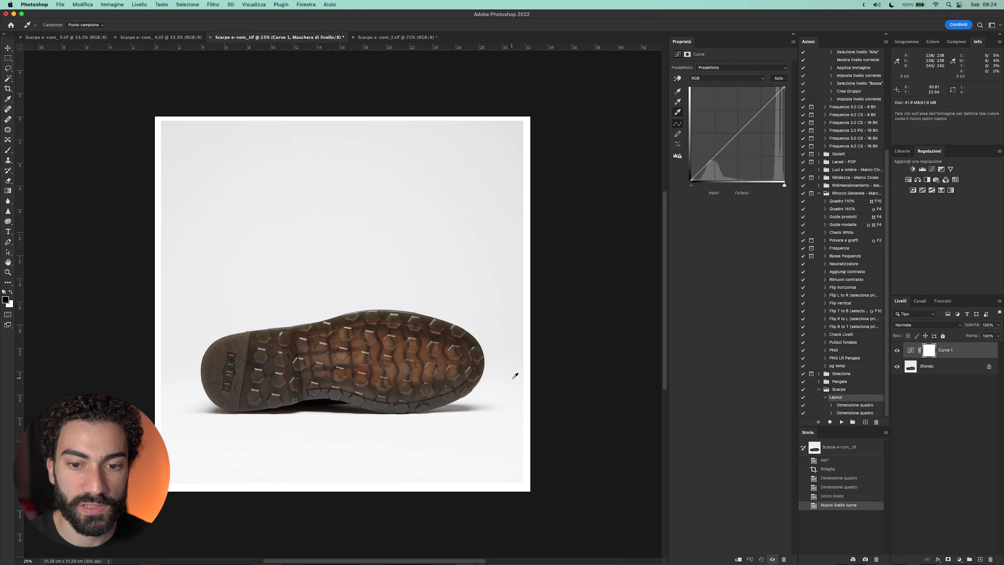
left_click(515, 370)
Step: Apply Camera Raw noise reduction at 89 to the sole photo
key("super+shift+a")
left_click_drag(714, 239, 765, 239)
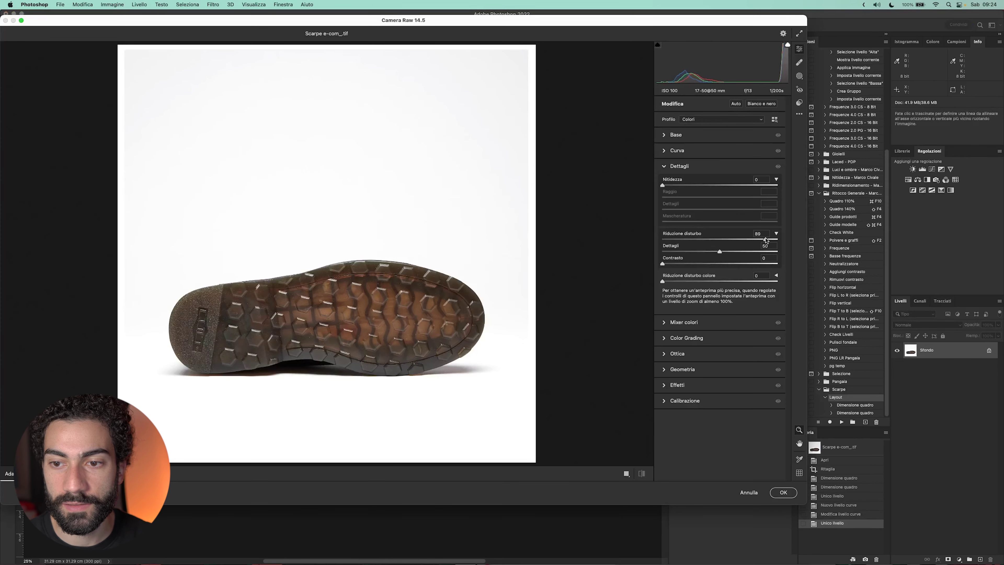
key("Return")
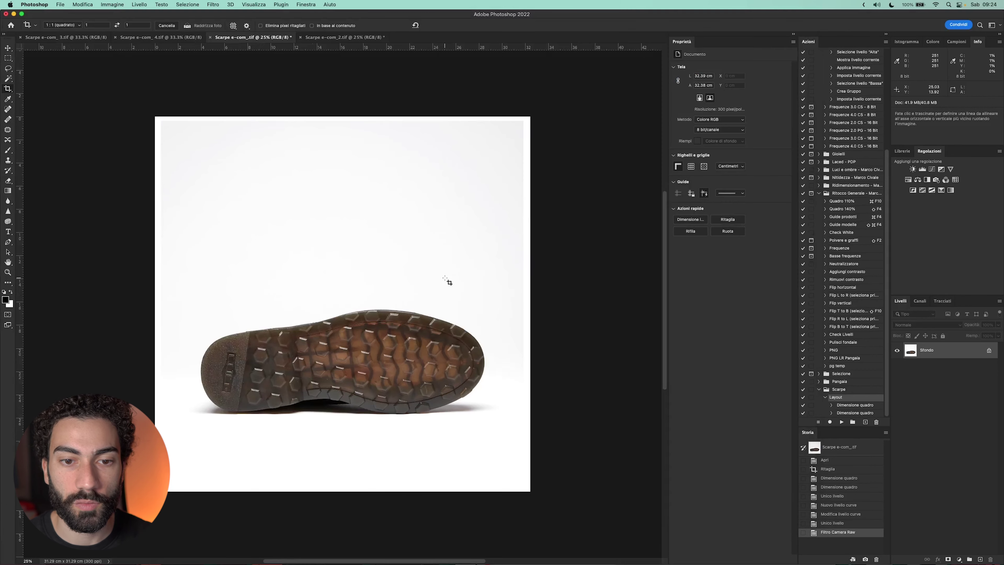
scroll(503, 416, "up", 5)
key("y")
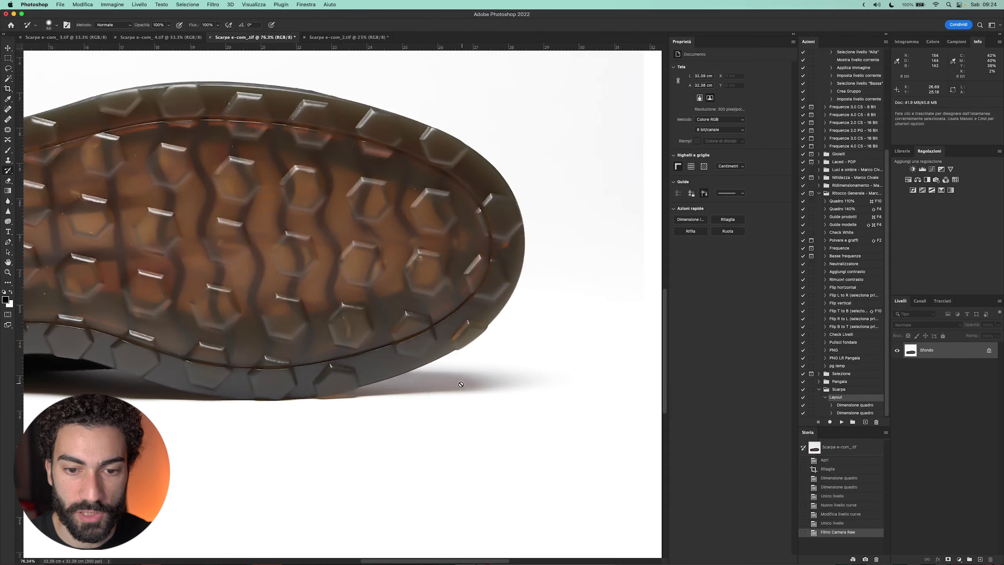
Step: Revert to the 'Unico livello' state and history-brush smoothing back along the sole's lower edge
left_click(797, 527)
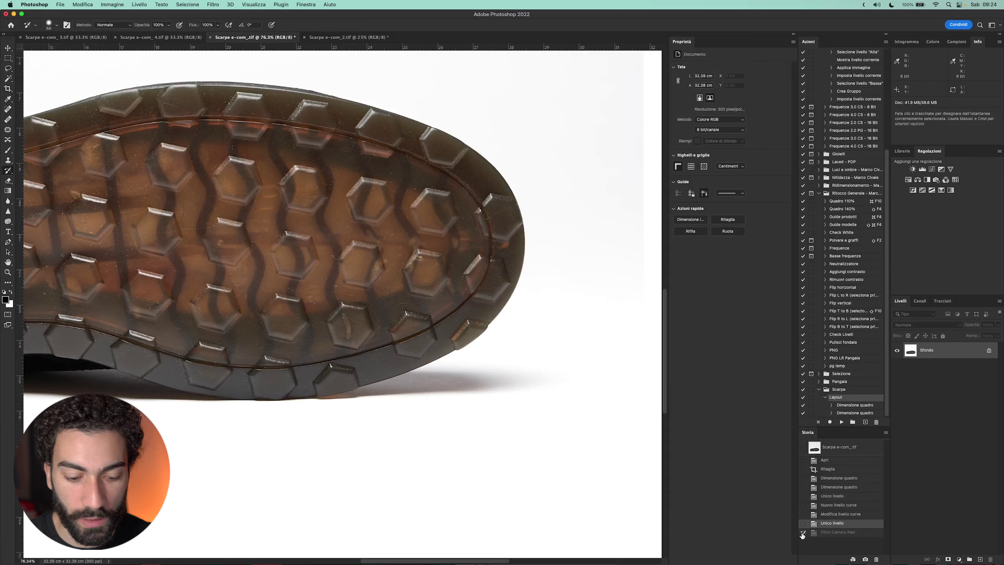
left_click(426, 383)
left_click_drag(459, 381, 502, 381)
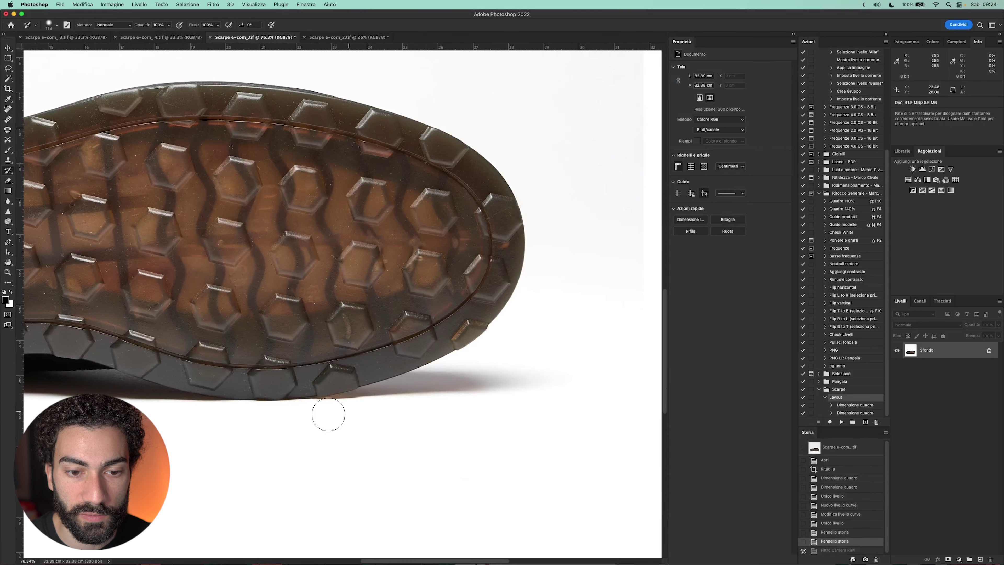
scroll(328, 414, "left", 8)
left_click_drag(455, 415, 299, 405)
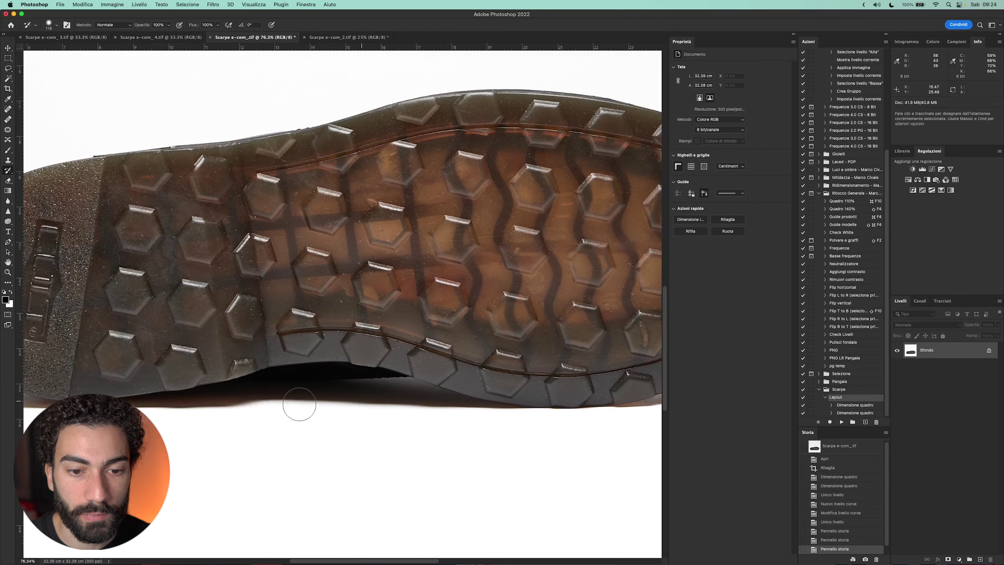
left_click(300, 405)
Step: Paint the smoothing back under the heel, then bring up Polvere e graffi (radius 2, threshold 21)
scroll(299, 404, "left", 8)
left_click_drag(479, 404, 271, 404)
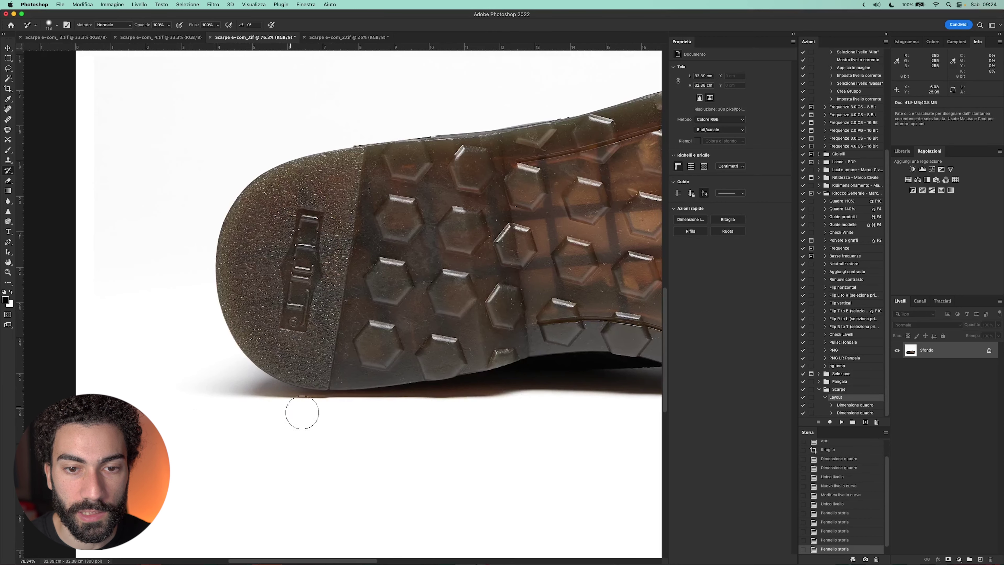
scroll(302, 413, "right", 8)
scroll(282, 301, "up", 3)
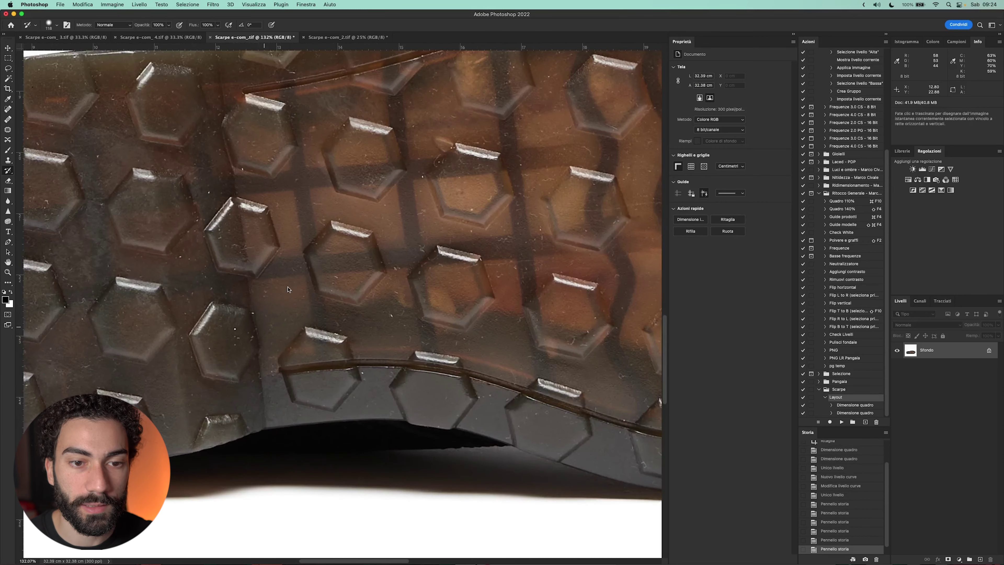
key("shift+F2")
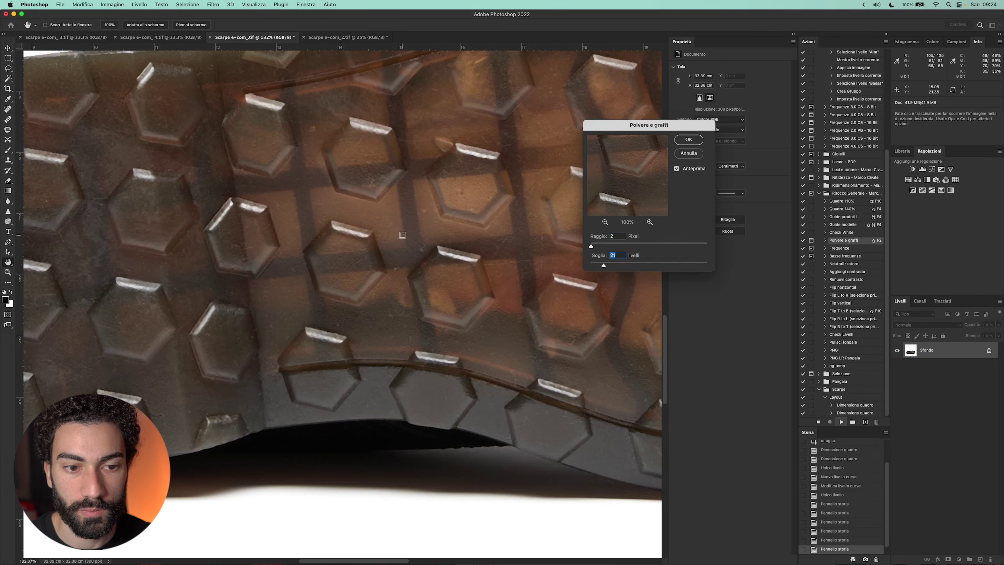
Step: Apply Polvere e graffi and history-brush it onto the sole's central tread with a large brush
key("Return")
scroll(438, 214, "right", 5)
key("bracketright")
key("bracketright")
key("bracketright")
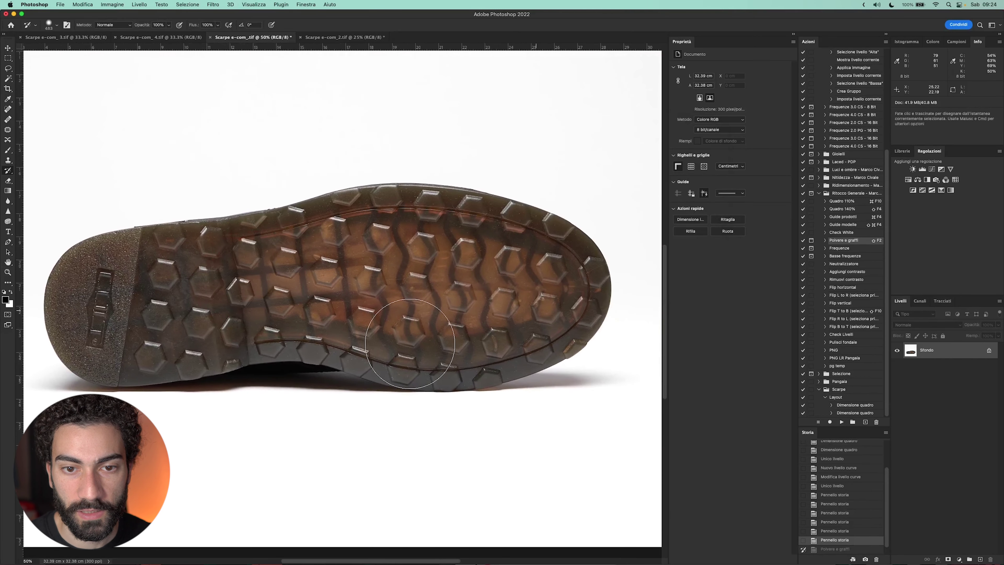
left_click_drag(199, 265, 276, 267)
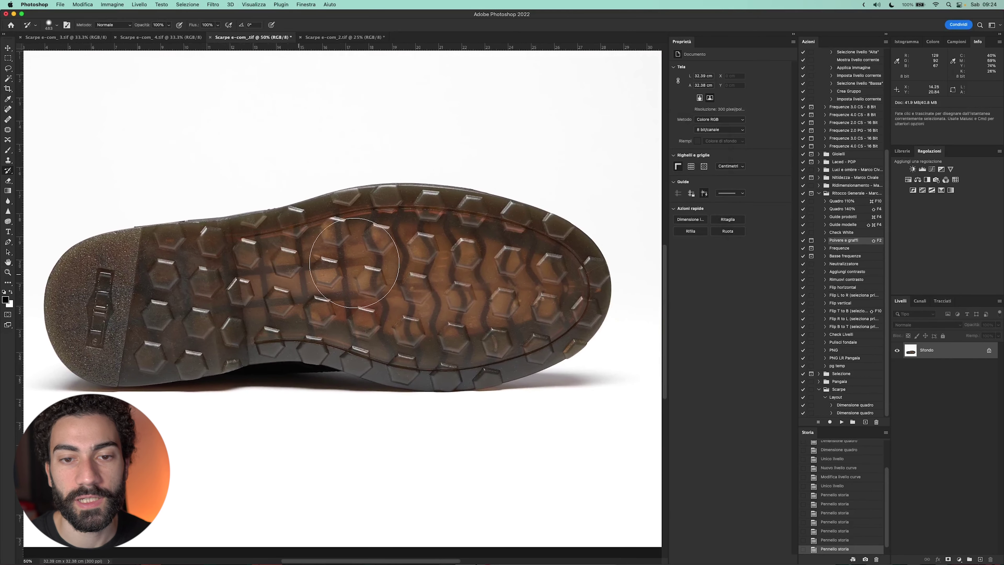
key("super+minus")
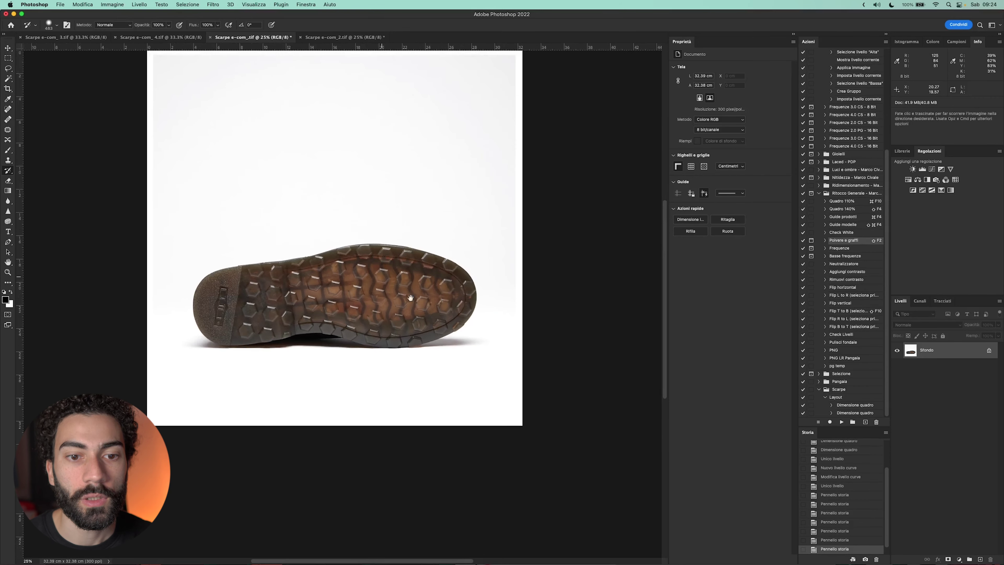
key("super+minus")
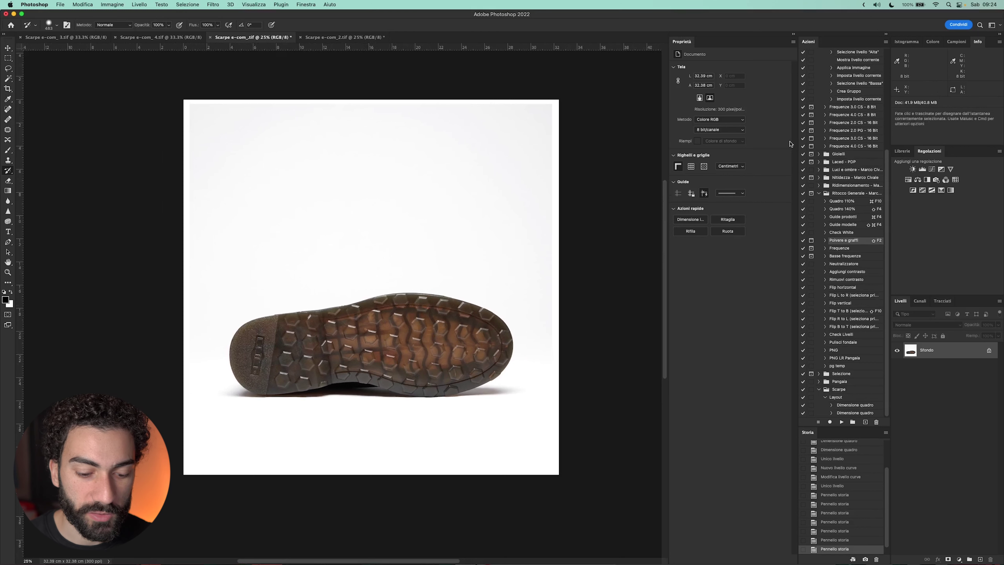
scroll(862, 131, "up", 5)
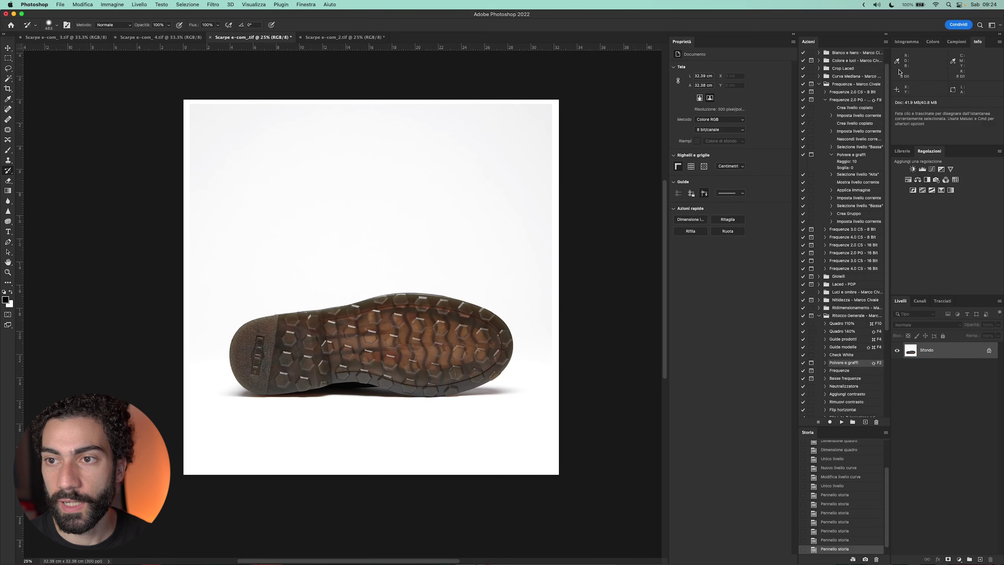
Step: Run the Check White action to reveal non-white background areas
left_click(825, 115)
left_click(841, 249)
left_click(842, 422)
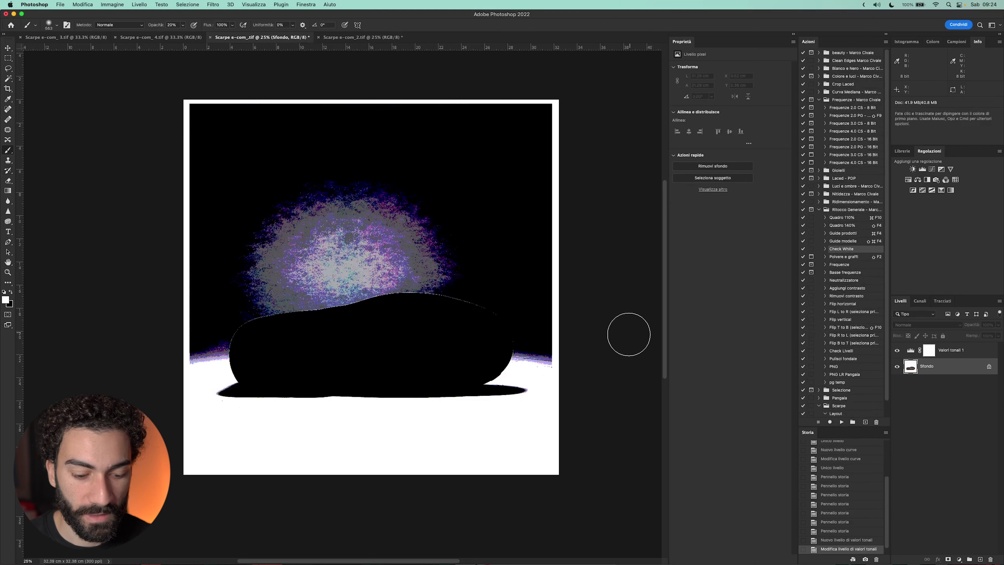
key("bracketright")
key("bracketright")
key("bracketright")
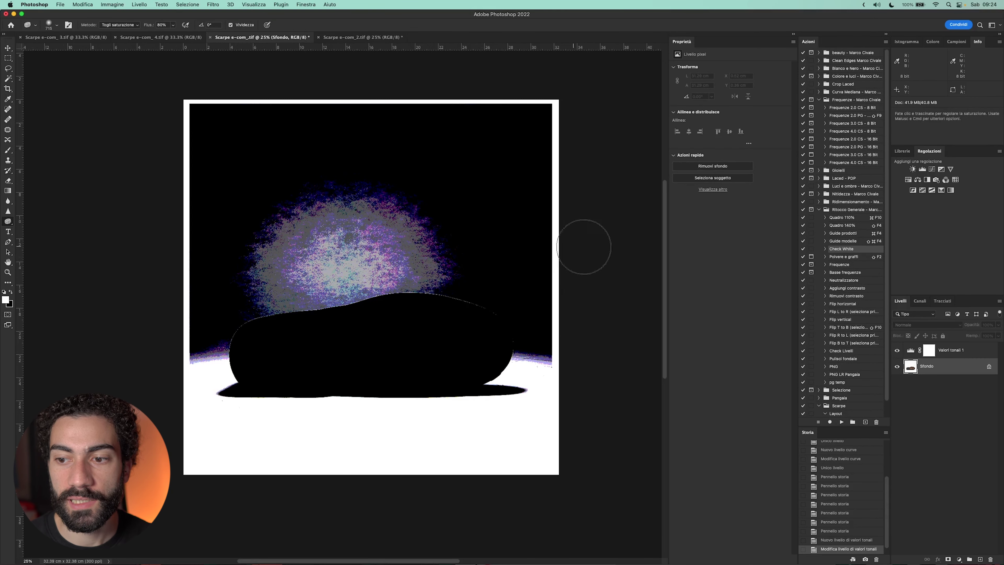
Step: Add a Curves layer with its white point sampled from the background and merge it down
left_click(932, 169)
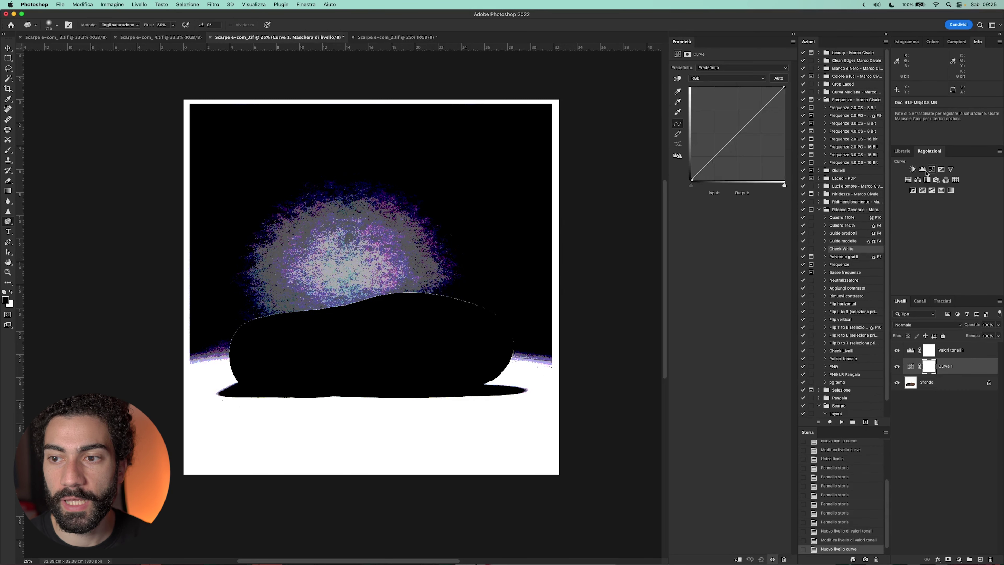
left_click(678, 112)
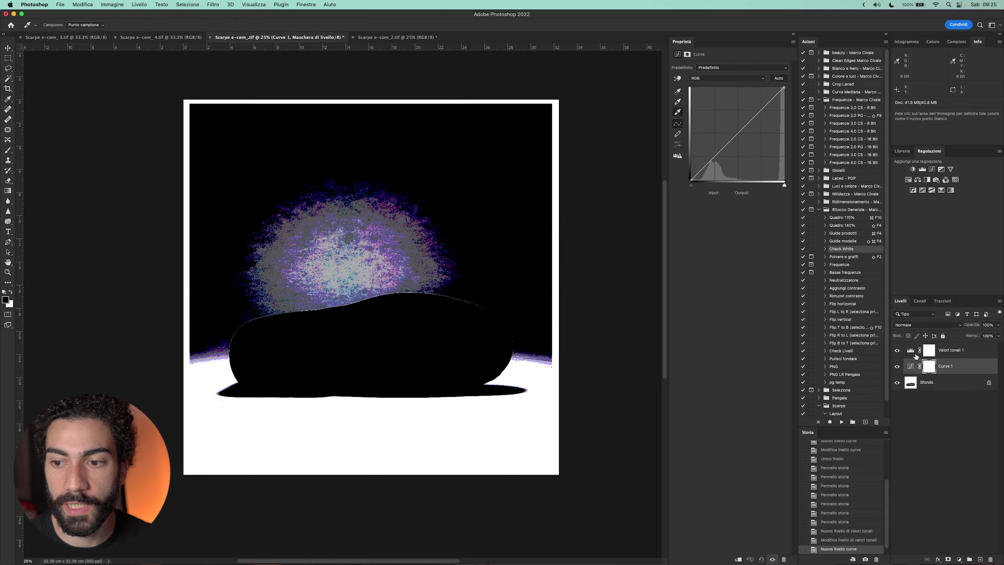
left_click(897, 350)
left_click(492, 267)
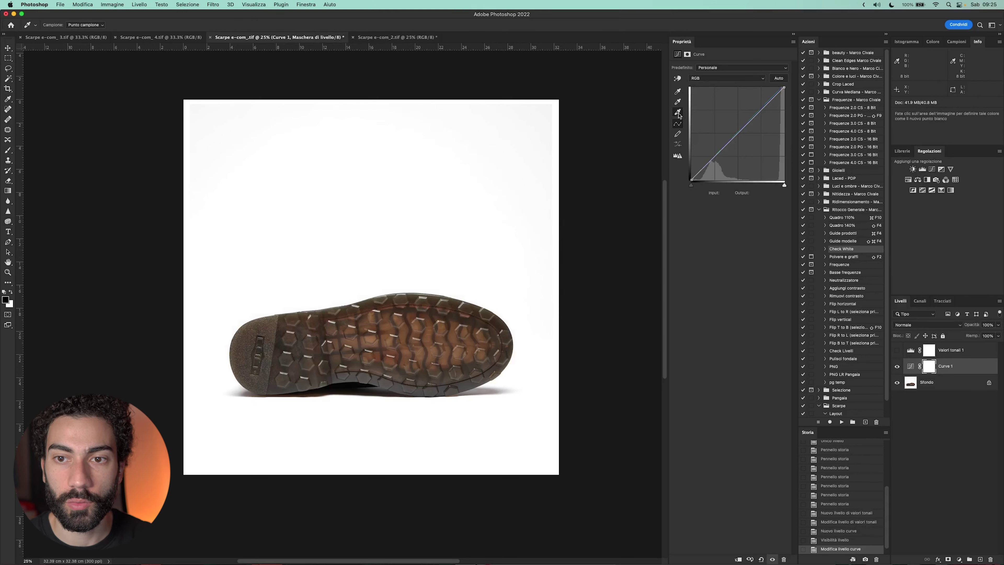
left_click(897, 351)
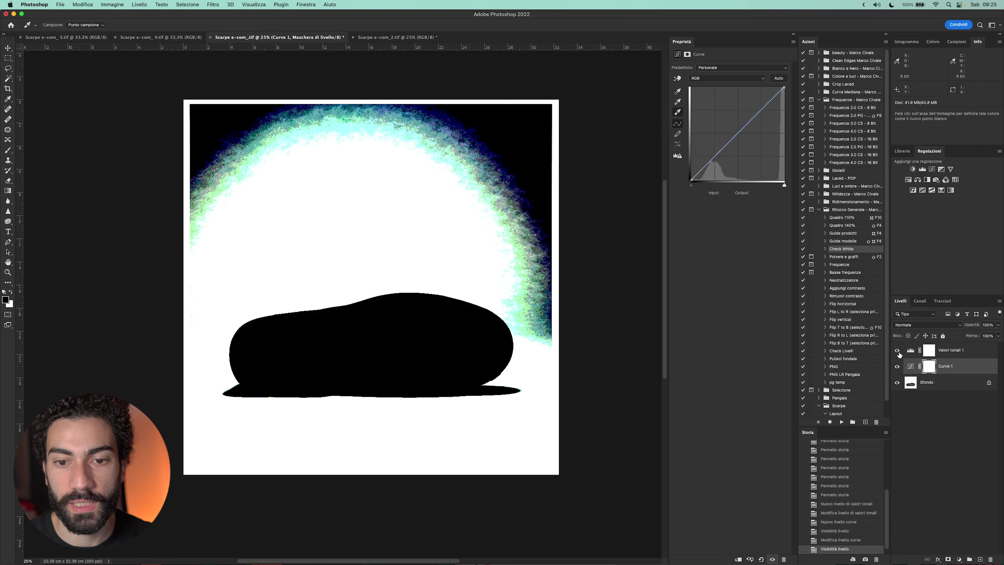
key("ctrl+e")
Step: Dodge the grey background to pure white and delete the white-check layer
key("o")
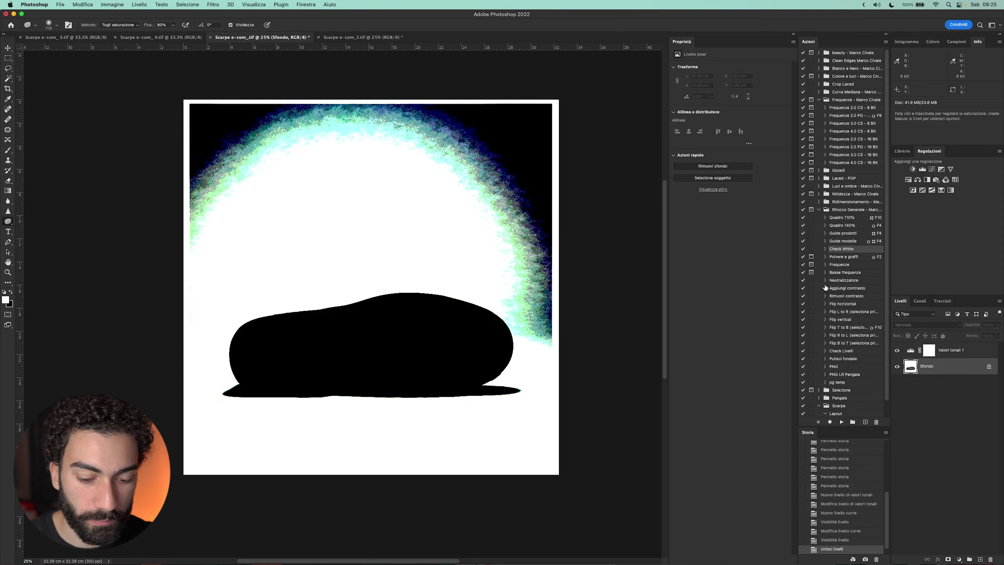
key("shift+o")
mouse_move(552, 297)
left_mouse_down()
mouse_move(529, 220)
mouse_move(448, 193)
mouse_move(338, 100)
mouse_move(149, 220)
left_mouse_up()
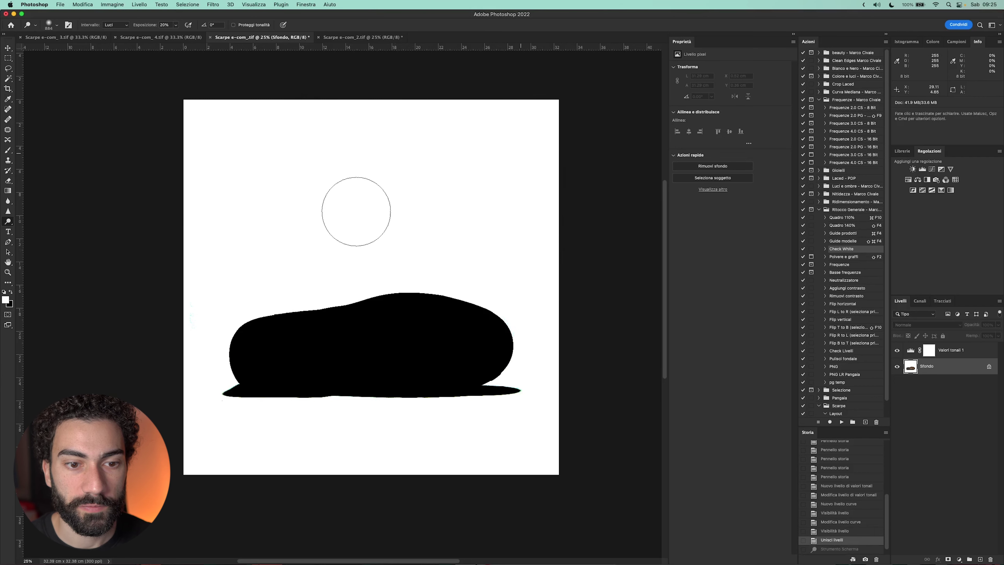
left_click(929, 350)
key("BackSpace")
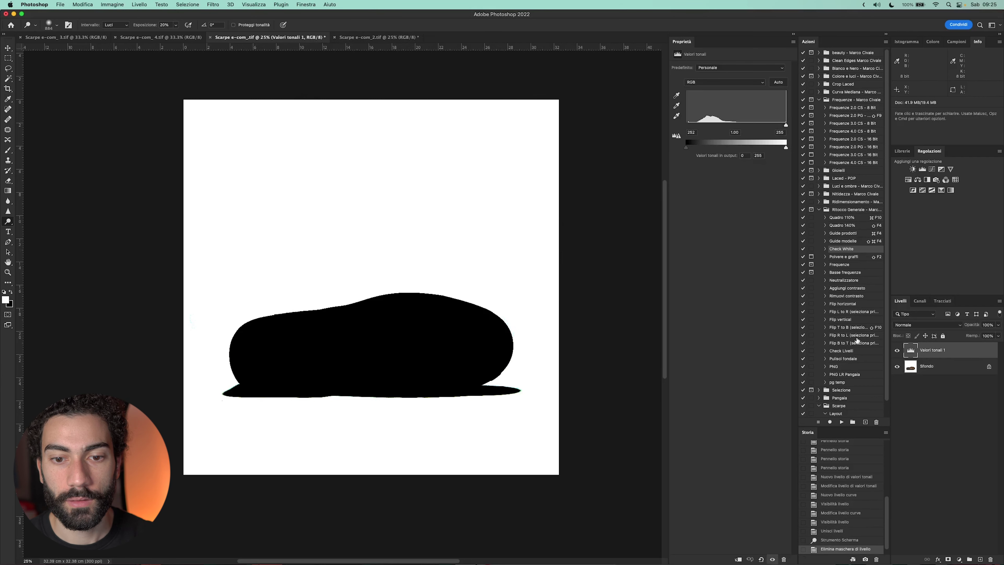
key("BackSpace")
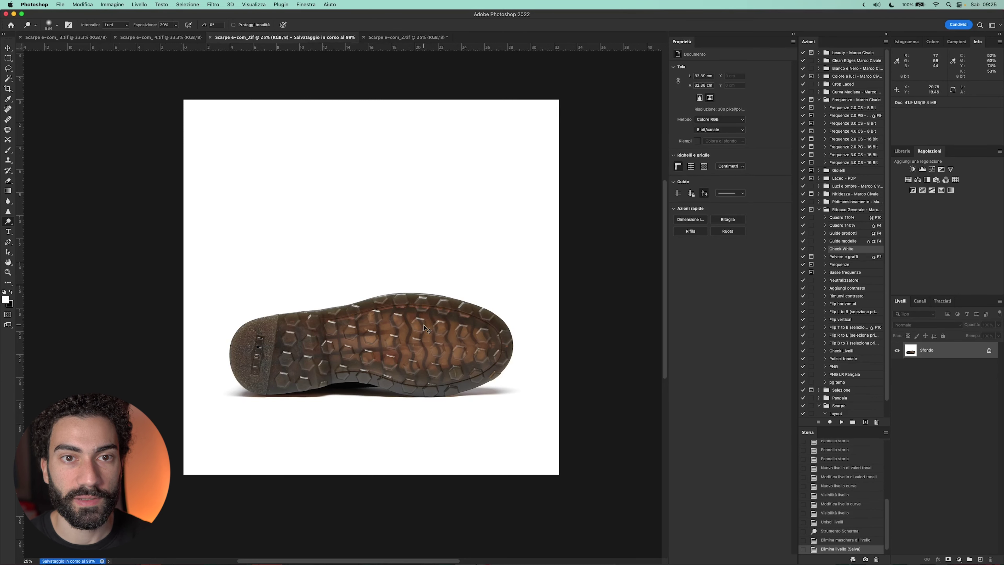
Step: Close the finished sole photo and bring up Scarpe e-com_4.tif
key("super+w")
left_click(233, 39)
left_click(142, 38)
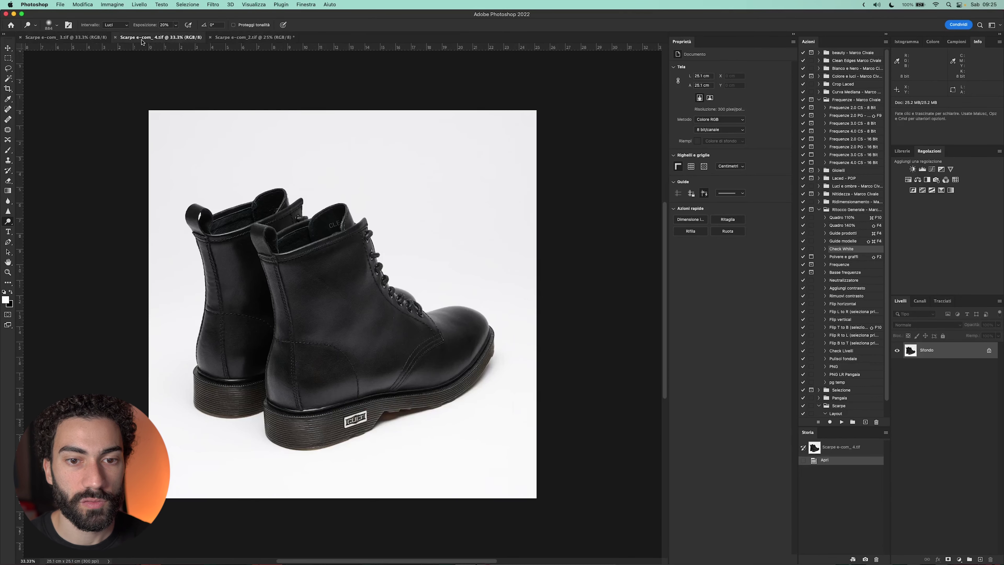
Step: Crop the front-view boots photo Scarpe e-com_3.tif to a 1:1 square
left_click(81, 40)
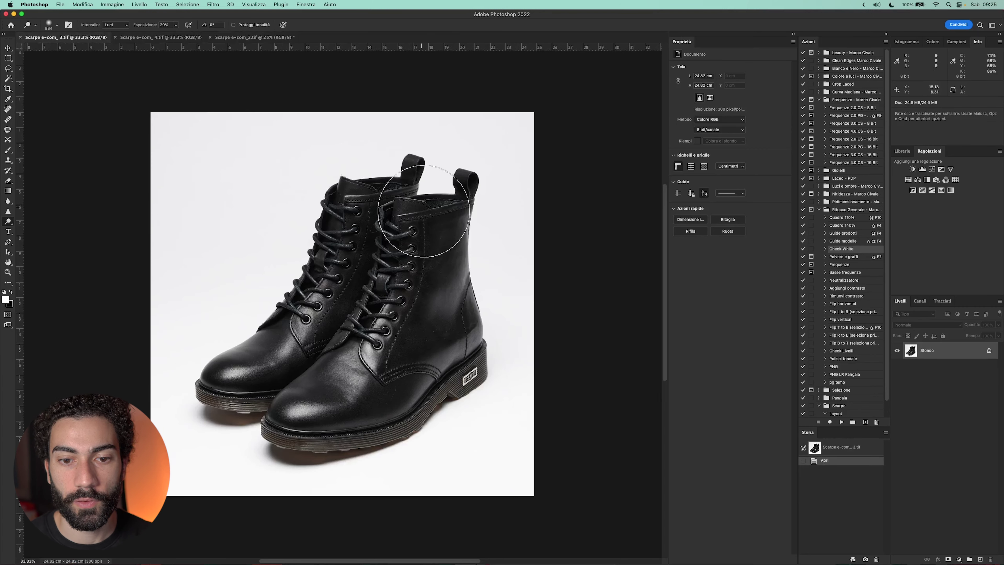
key("c")
left_click_drag(534, 495, 510, 472)
left_click_drag(172, 134, 204, 144)
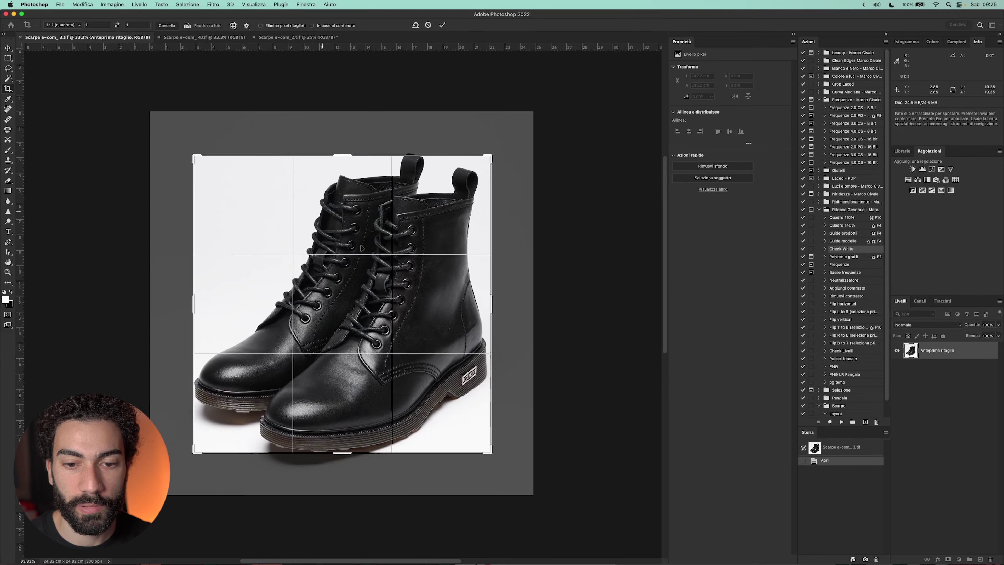
left_click_drag(492, 453, 491, 450)
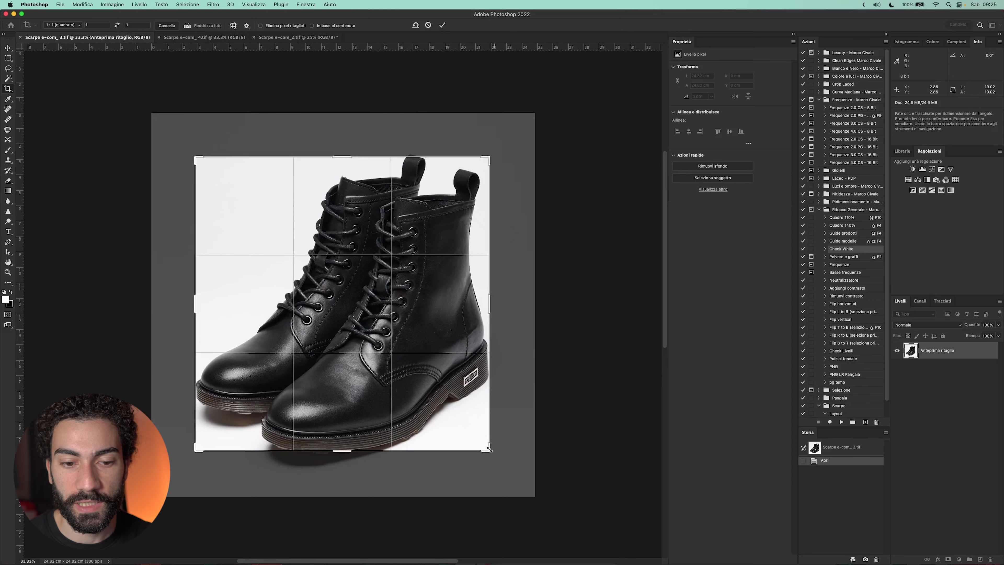
key("Up")
key("Up")
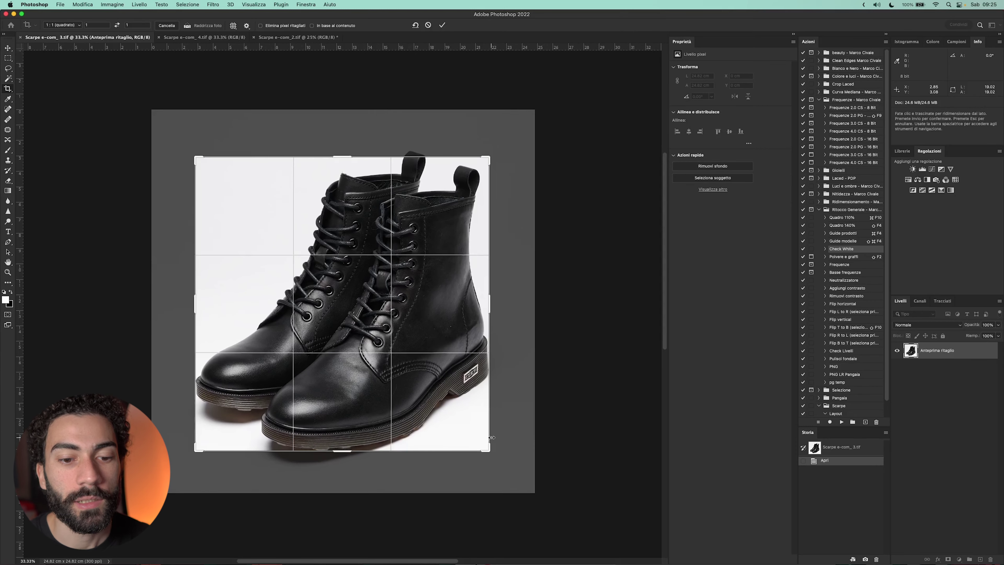
key("Up")
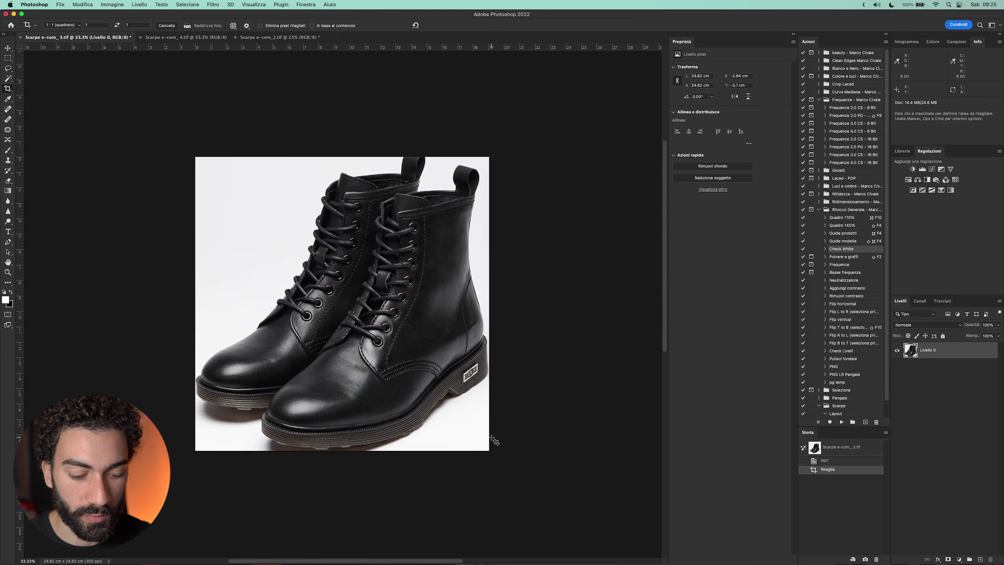
Step: Enlarge the canvas to 110% using percent units
key("alt+super+c")
type("110")
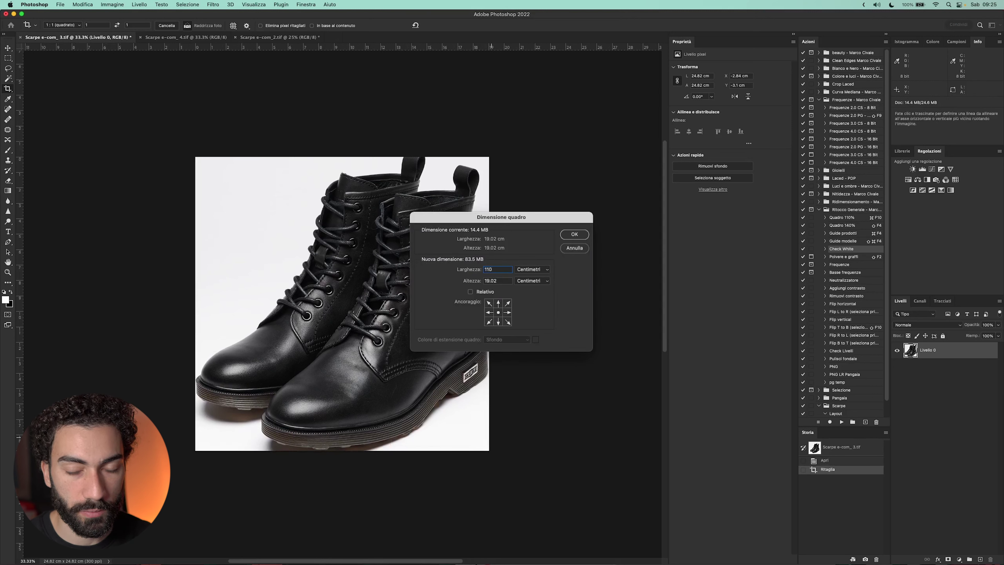
left_click(521, 274)
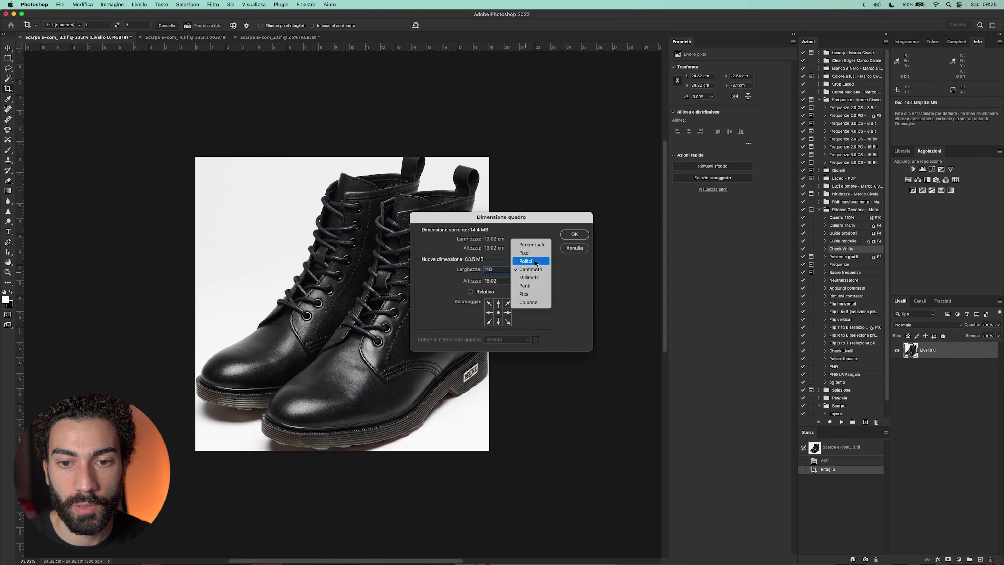
left_click(517, 239)
type("11110")
key("Return")
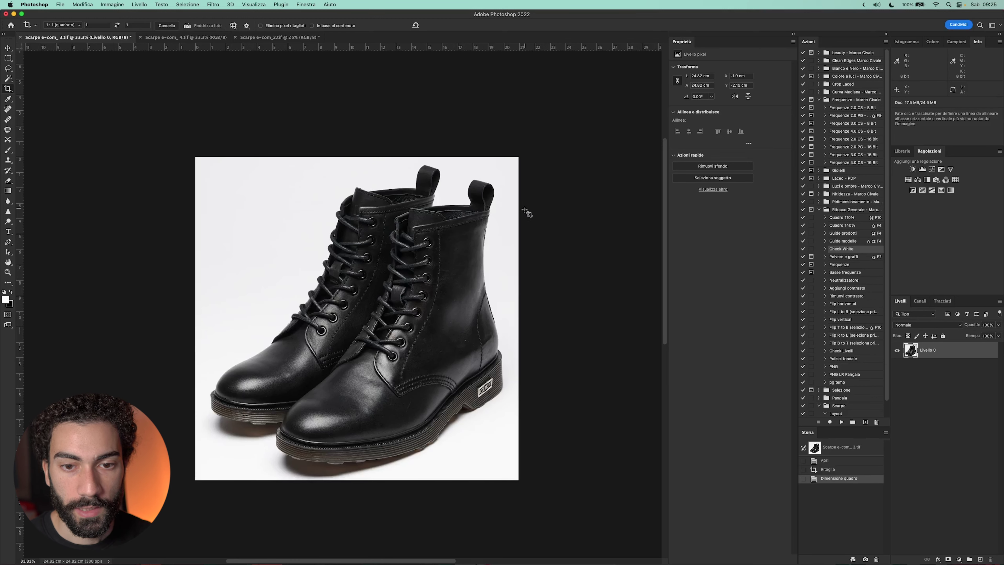
Step: Try a 130% canvas extension anchored at top centre, then undo it
key("super+alt+c")
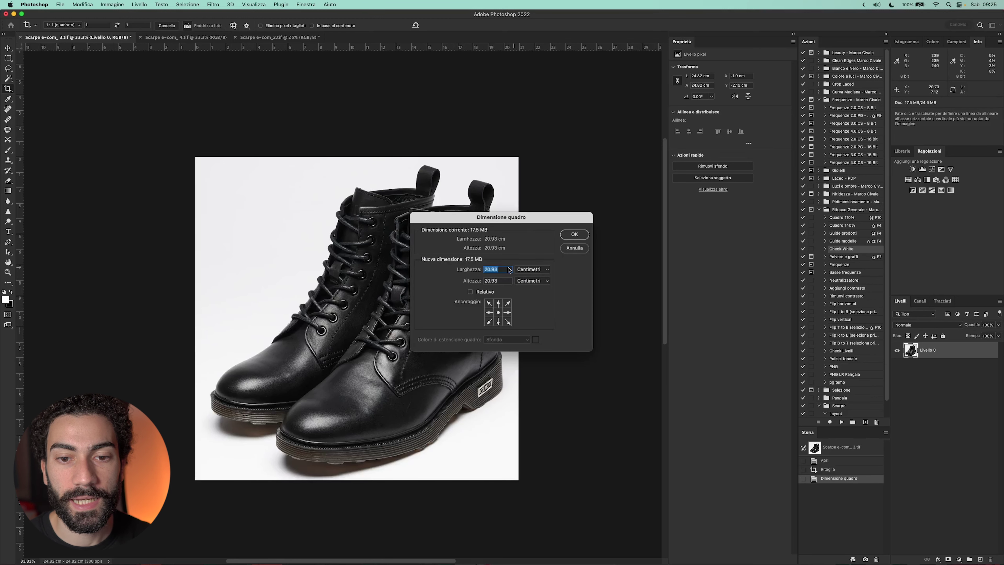
left_click(531, 269)
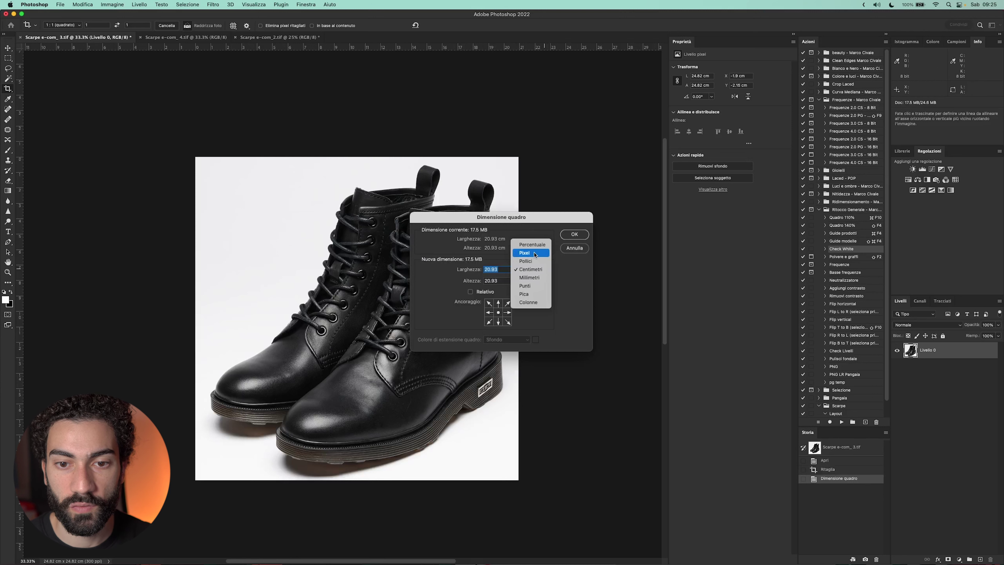
left_click(529, 243)
type("130")
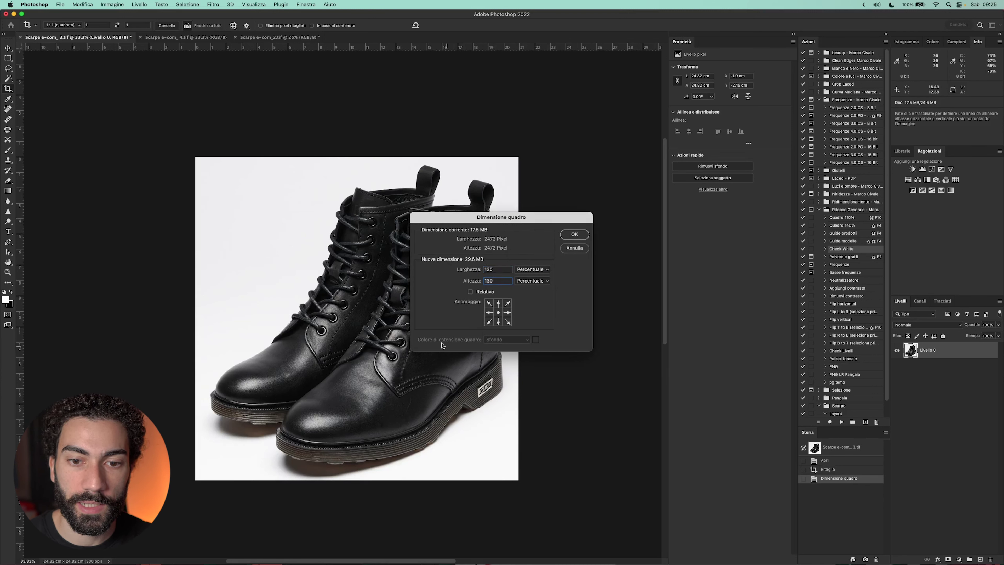
left_click(498, 303)
left_click(575, 234)
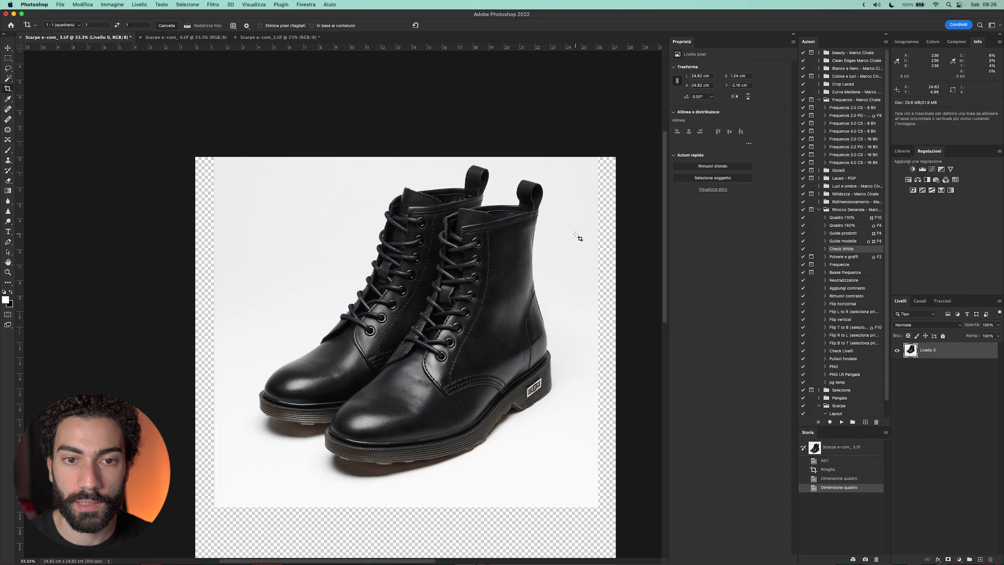
key("super+z")
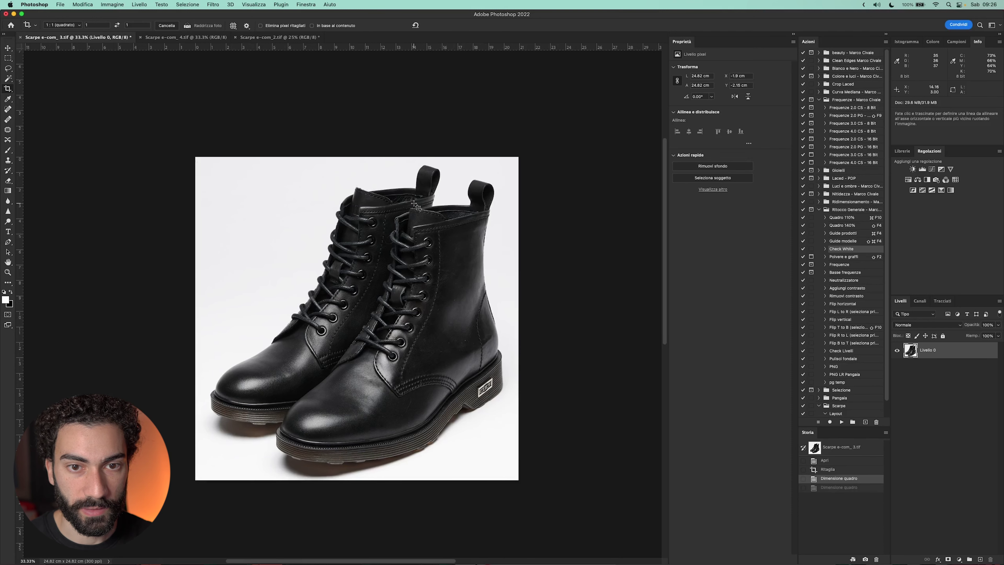
Step: Re-apply a 130% canvas enlargement and flatten the image onto white
key("super+alt+c")
left_click(540, 268)
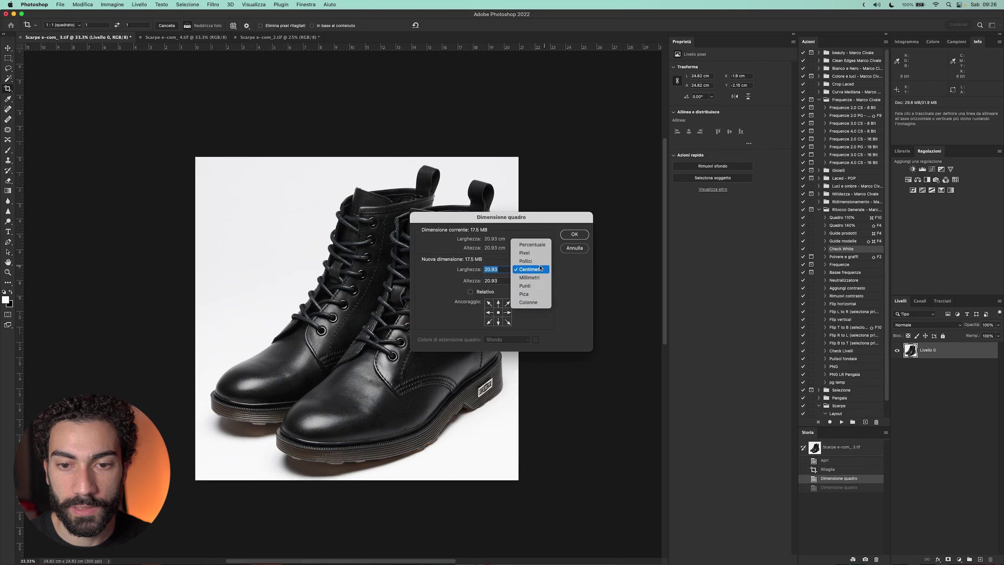
left_click(532, 245)
type("130")
key("Tab")
type("1")
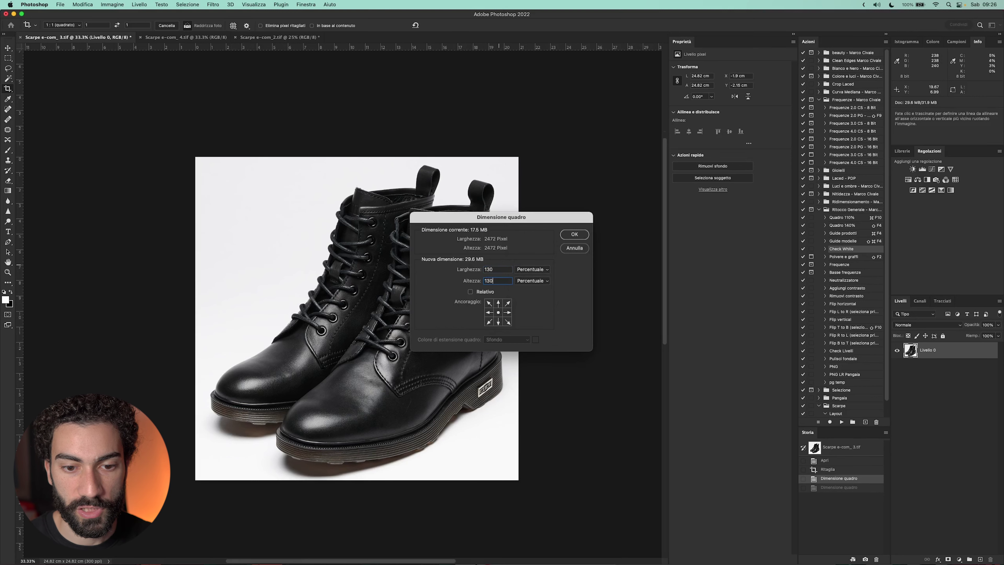
key("Return")
key("super+0")
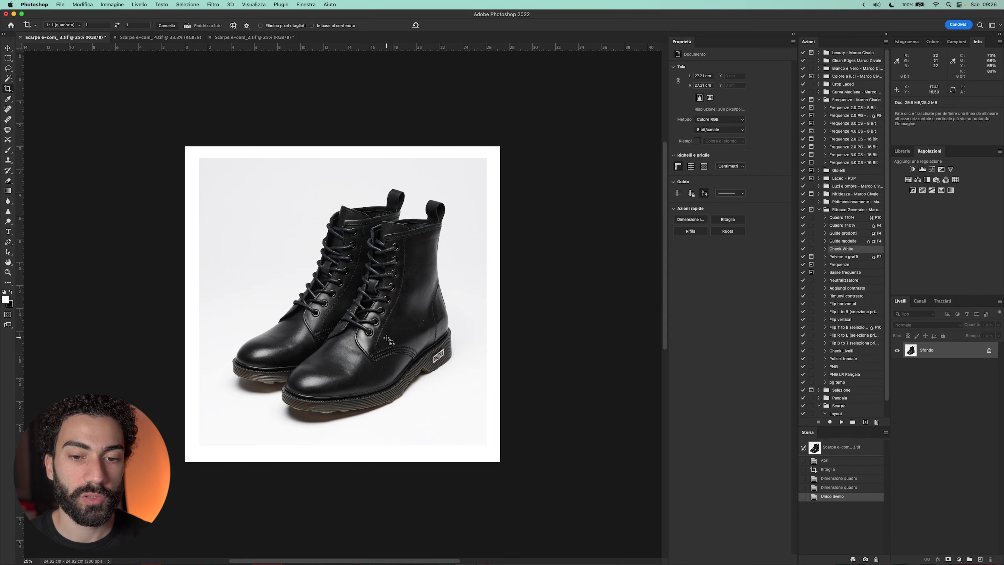
Step: Magic Wand the grey background and both boot shadows, then invert the selection onto the boots
scroll(384, 331, "up", 2)
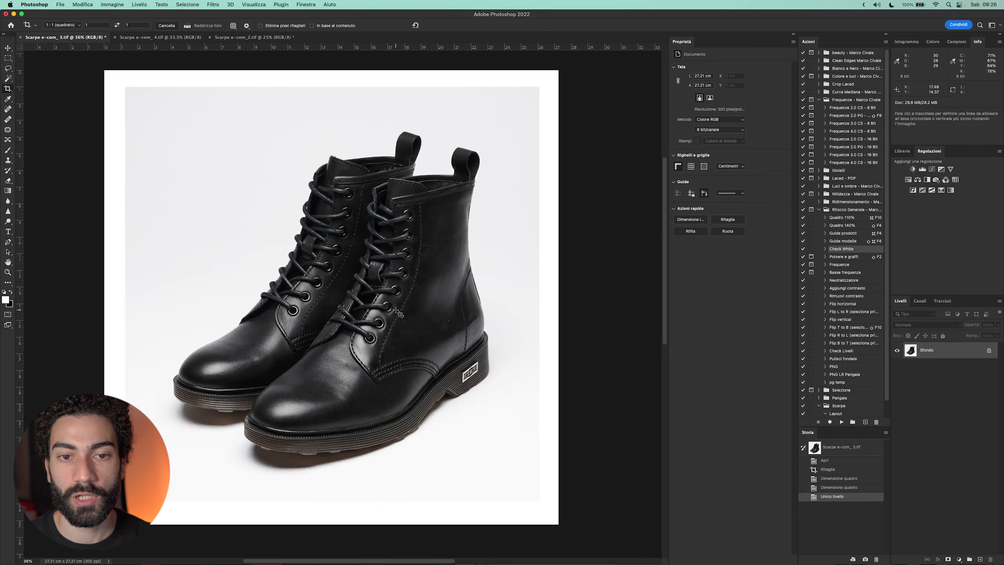
key("p")
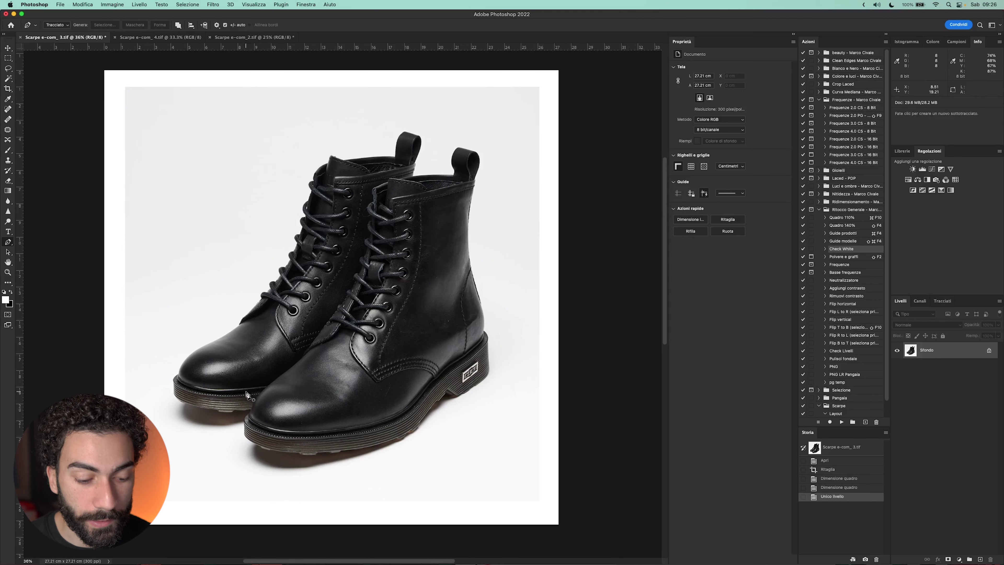
key("w")
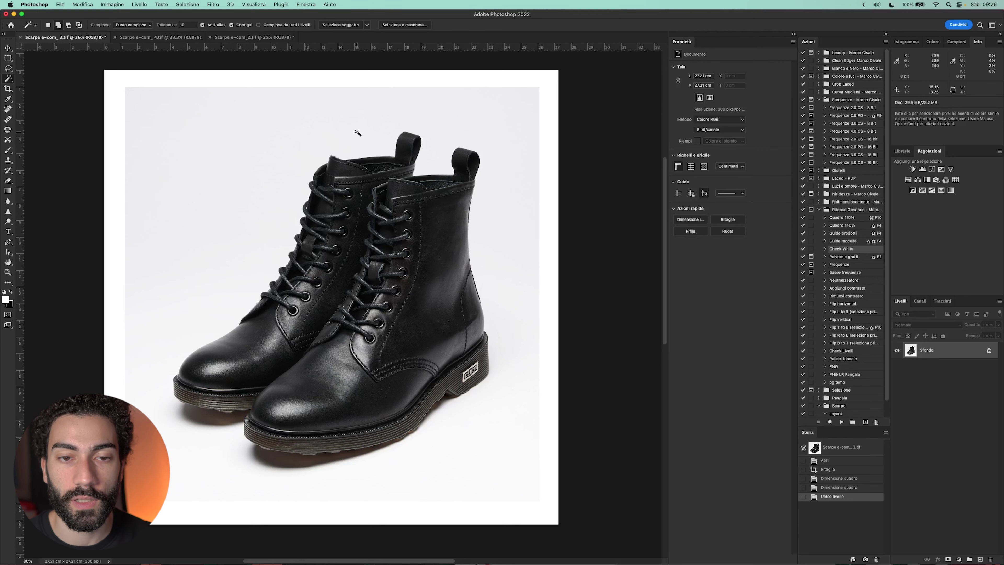
left_click(357, 133)
left_click(492, 365)
left_click(172, 411)
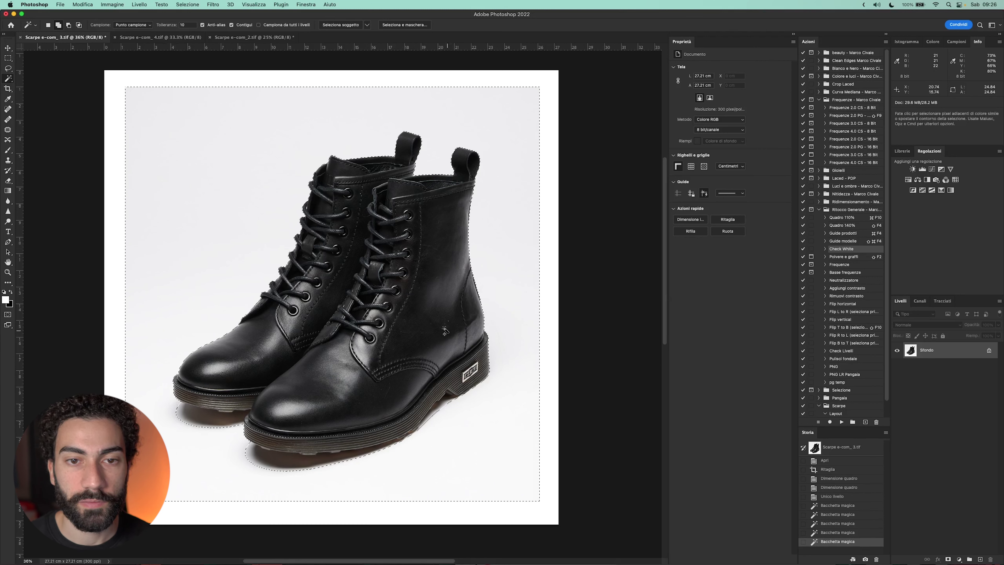
key("ctrl+shift+i")
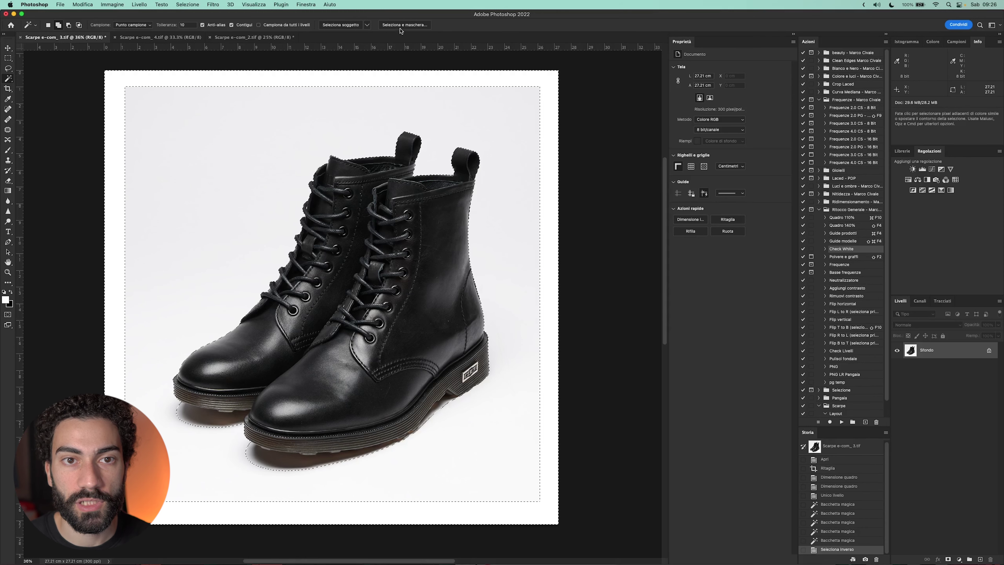
Step: Refine the selection in Select and Mask with Shift Edge -28%, output as a layer mask
key("super+alt+r")
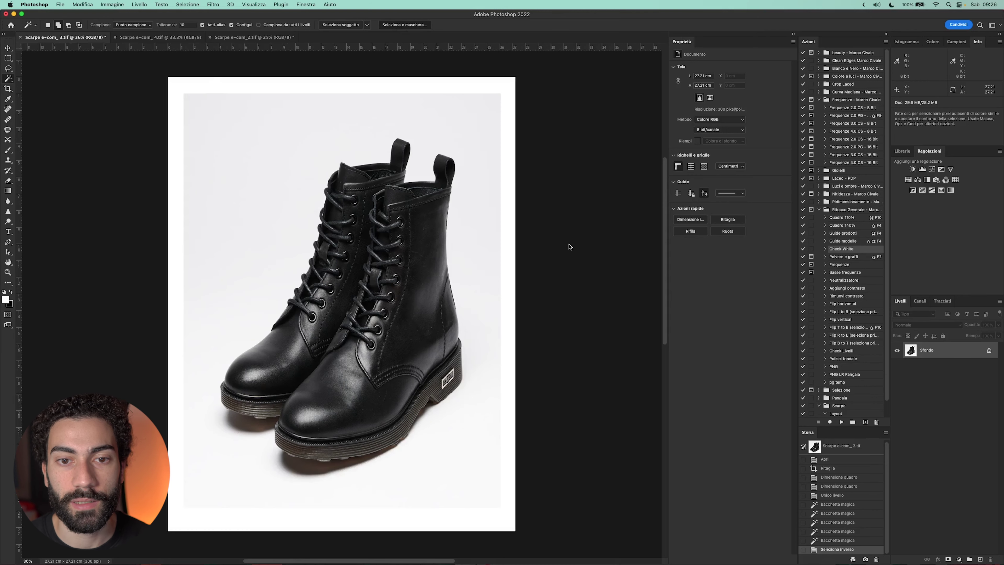
right_click(589, 238)
left_click(683, 281)
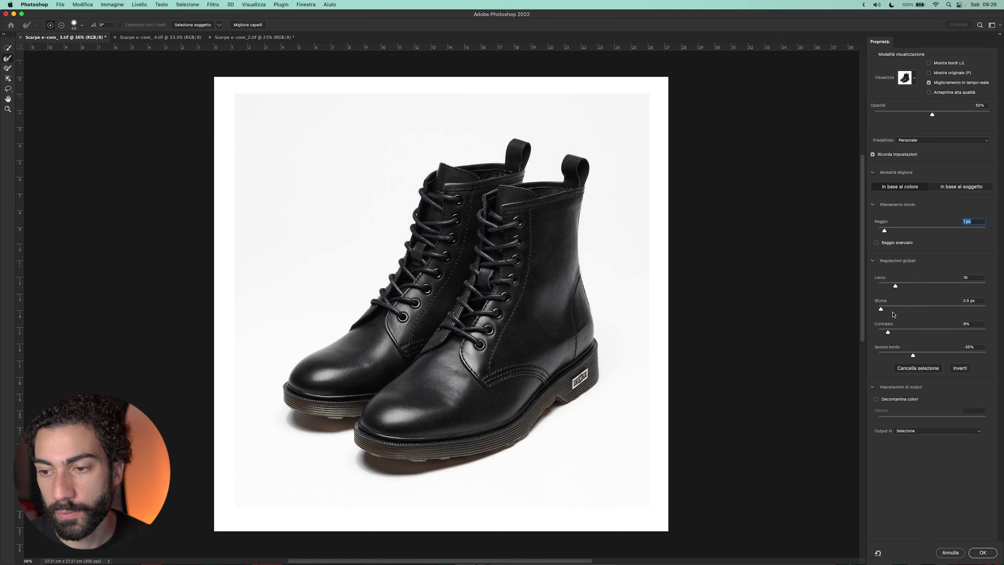
left_click_drag(919, 356, 917, 355)
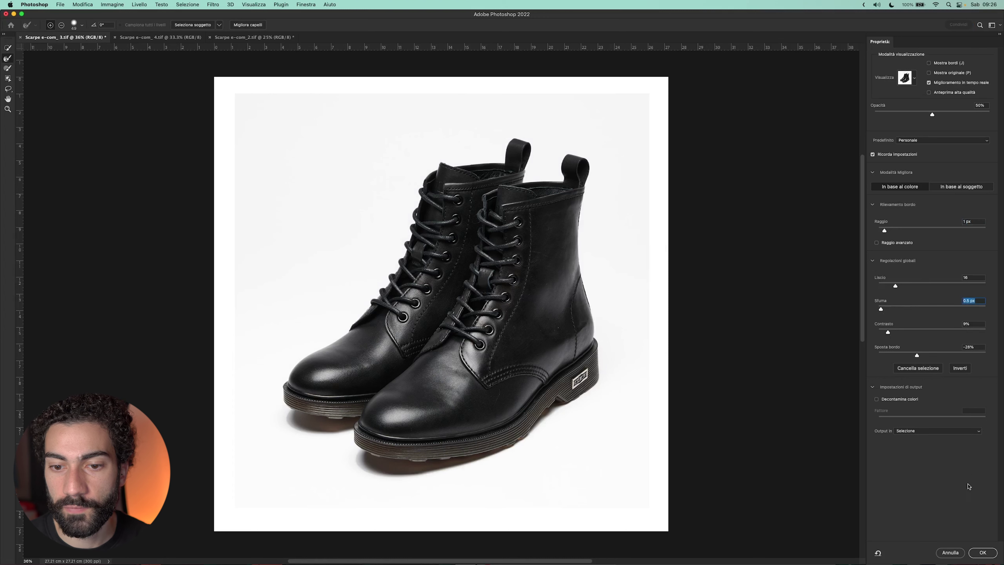
left_click(925, 430)
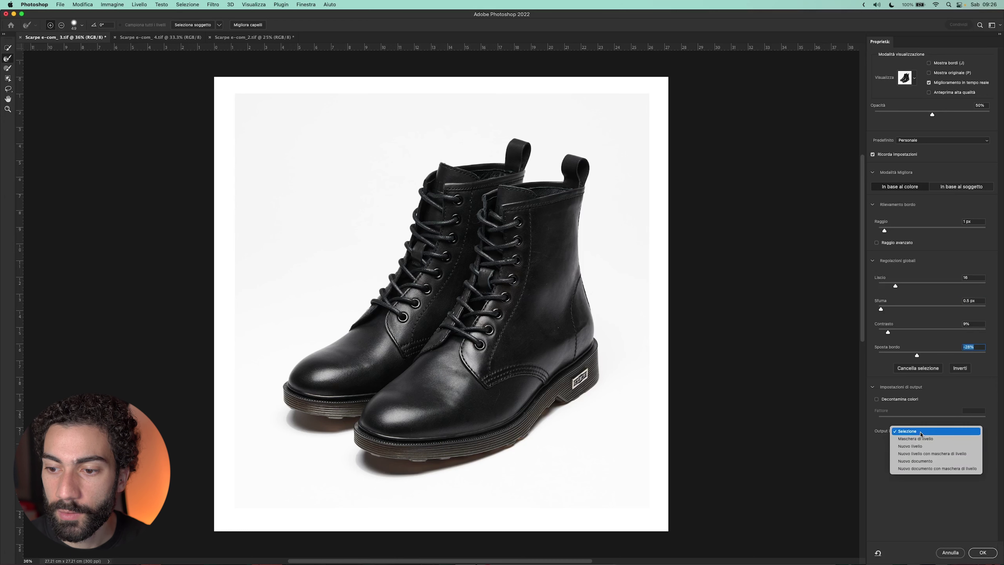
left_click(915, 439)
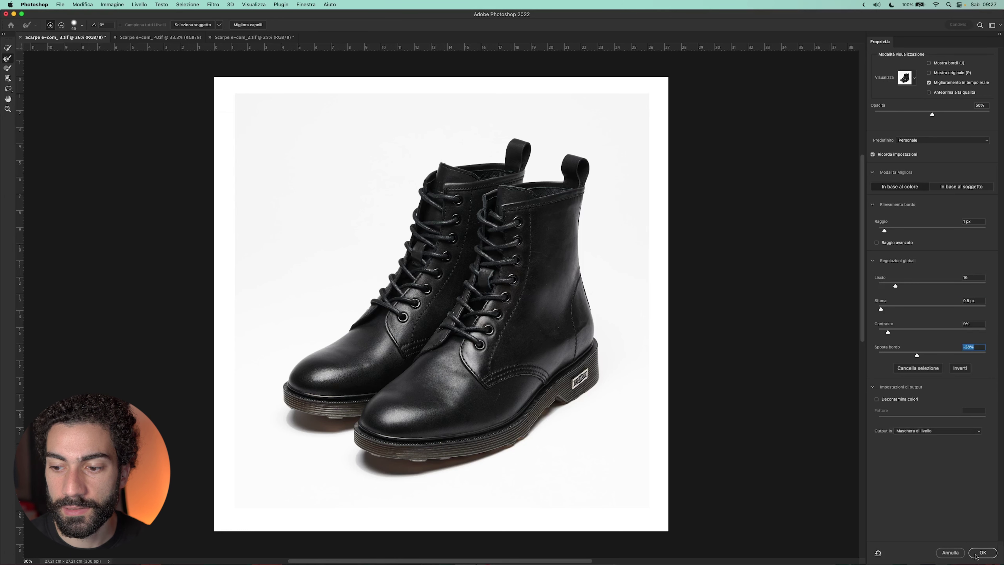
left_click(983, 553)
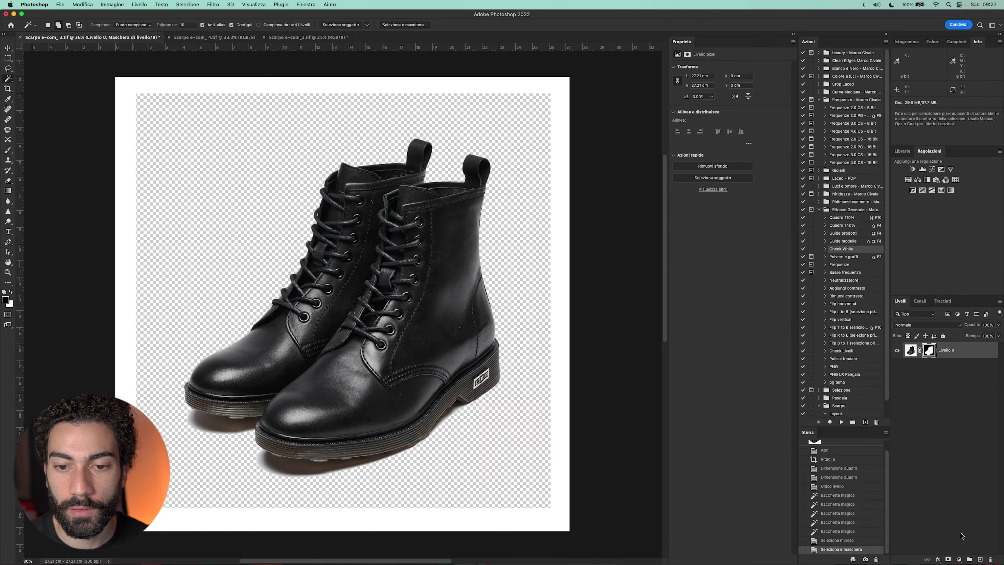
Step: Add a white Solid Color fill layer beneath the masked boots layer
left_click(982, 559)
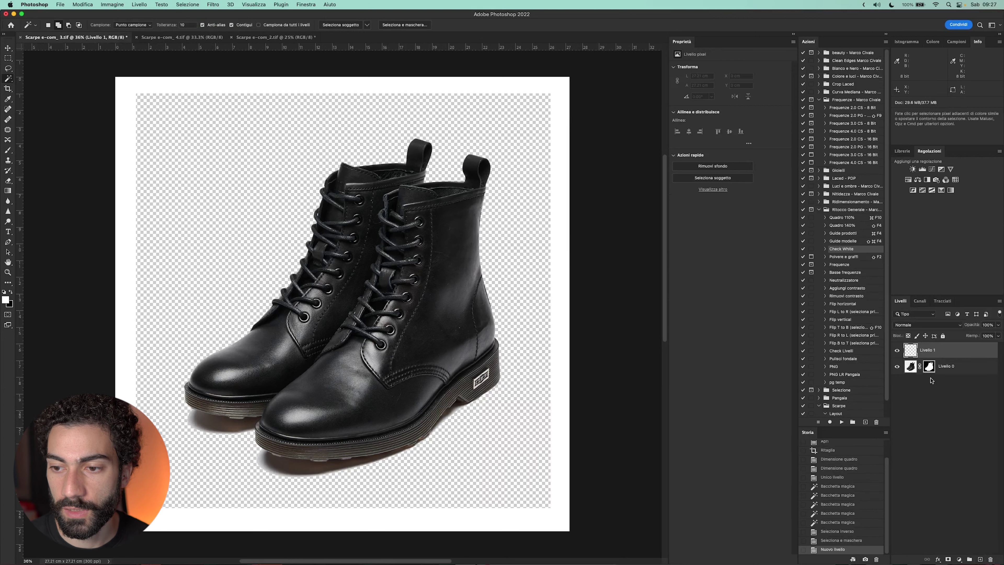
key("super+z")
left_click(960, 559)
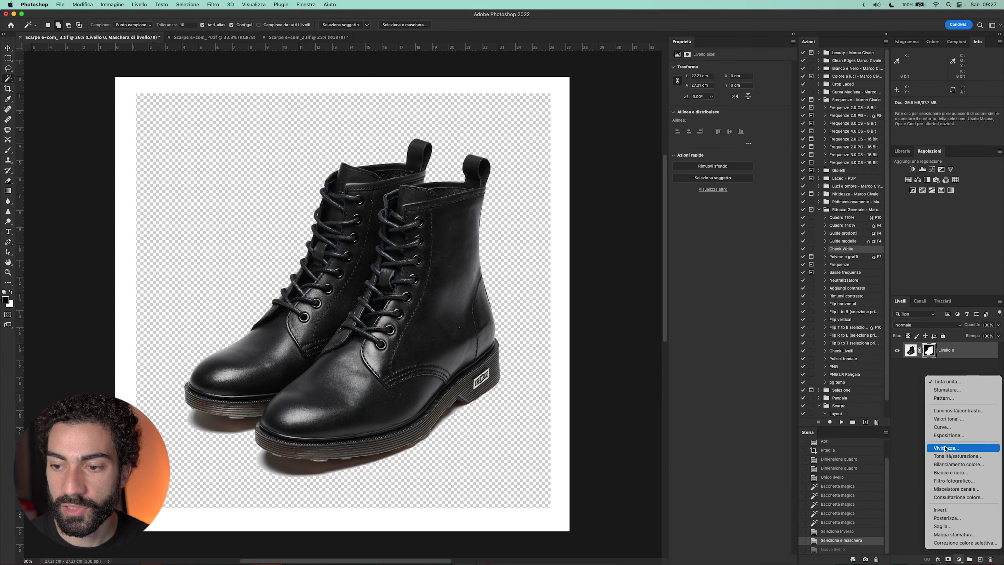
left_click(947, 382)
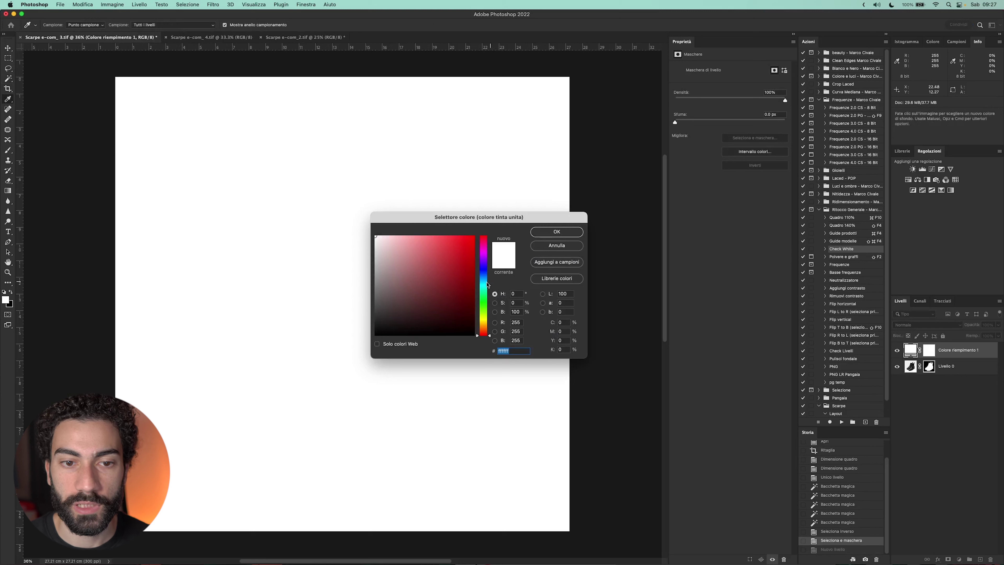
left_click(557, 232)
left_click_drag(957, 367, 949, 349)
Step: Lasso loosely around the boots and hide everything outside the outline in the mask
left_click(930, 351)
key("l")
left_click_drag(279, 226, 335, 494)
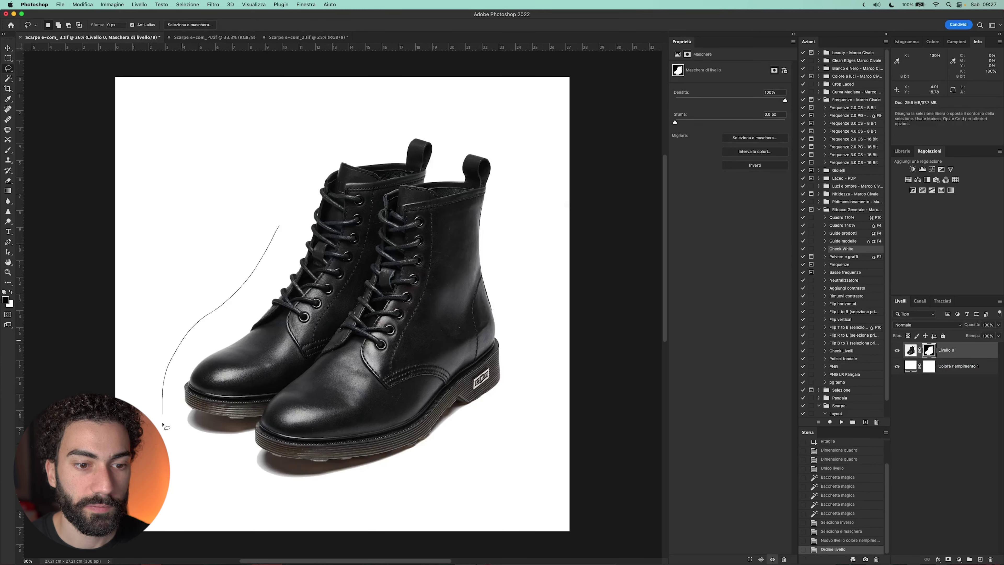
left_click_drag(335, 494, 306, 161)
mouse_move(480, 143)
left_mouse_down()
mouse_move(497, 157)
mouse_move(502, 189)
left_mouse_up()
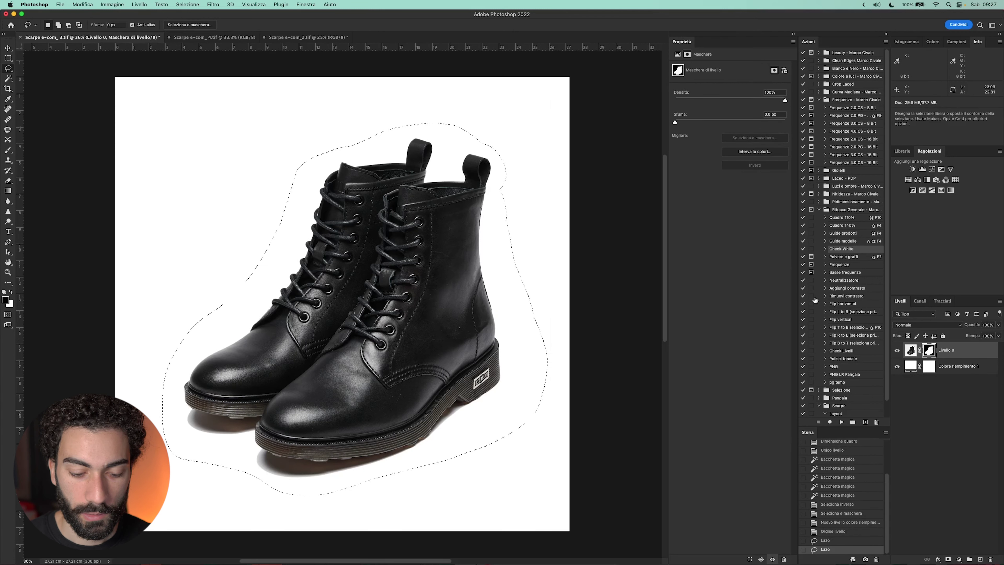
key("super+shift+i")
key("x")
key("alt+BackSpace")
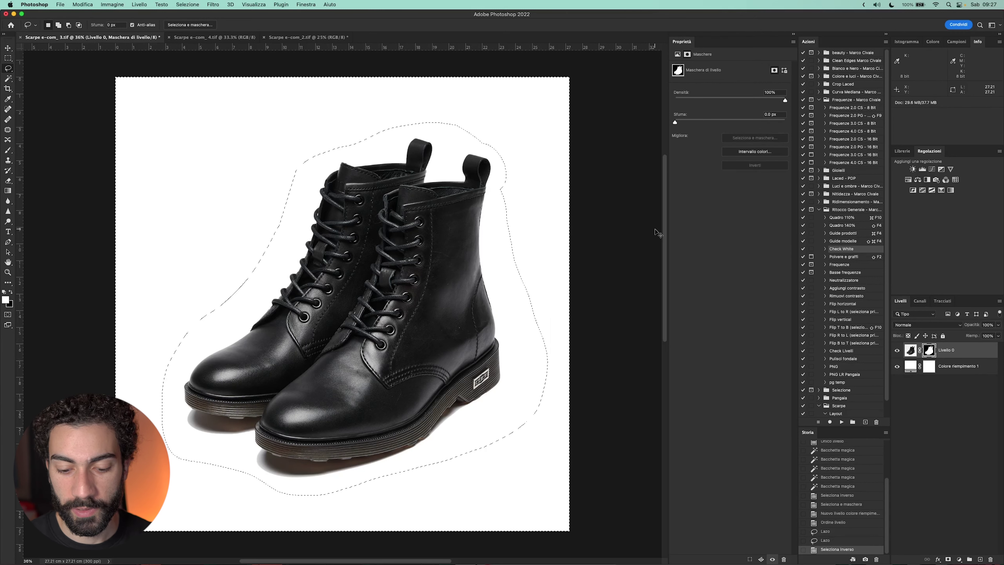
key("super+d")
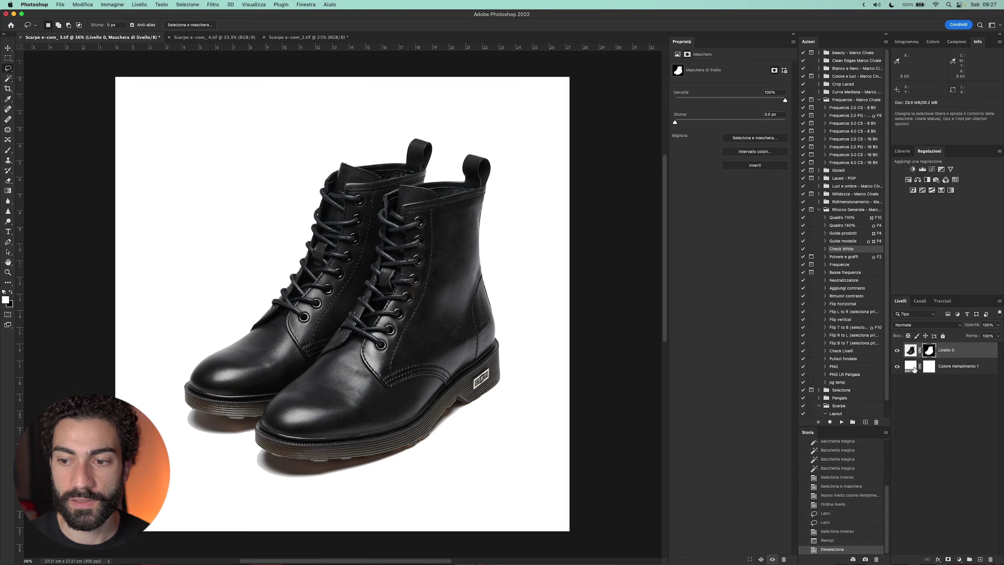
left_click(898, 366)
left_click_drag(241, 441, 257, 424)
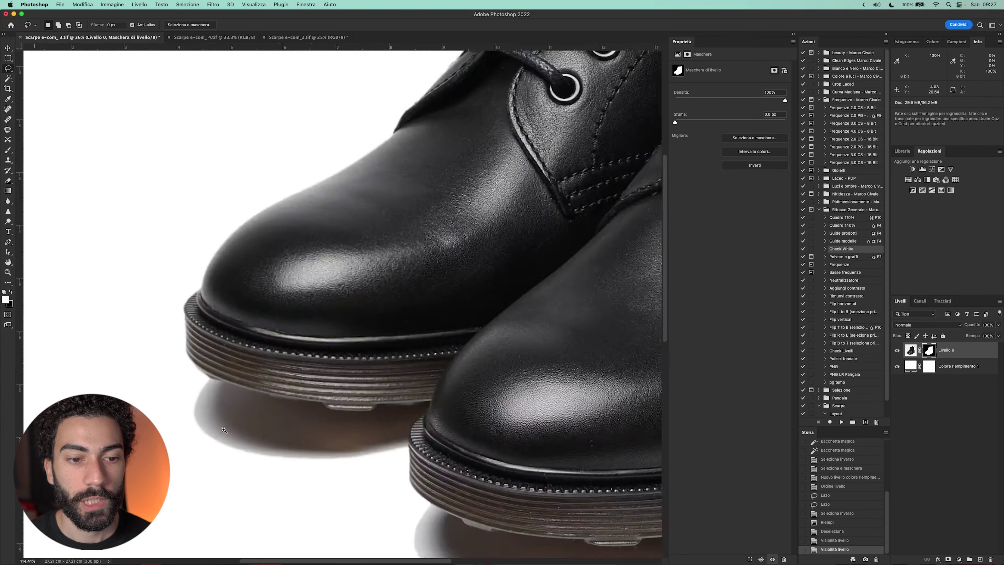
Step: Trace a Pen path along the sole's edge
scroll(283, 397, "right", 3)
key("p")
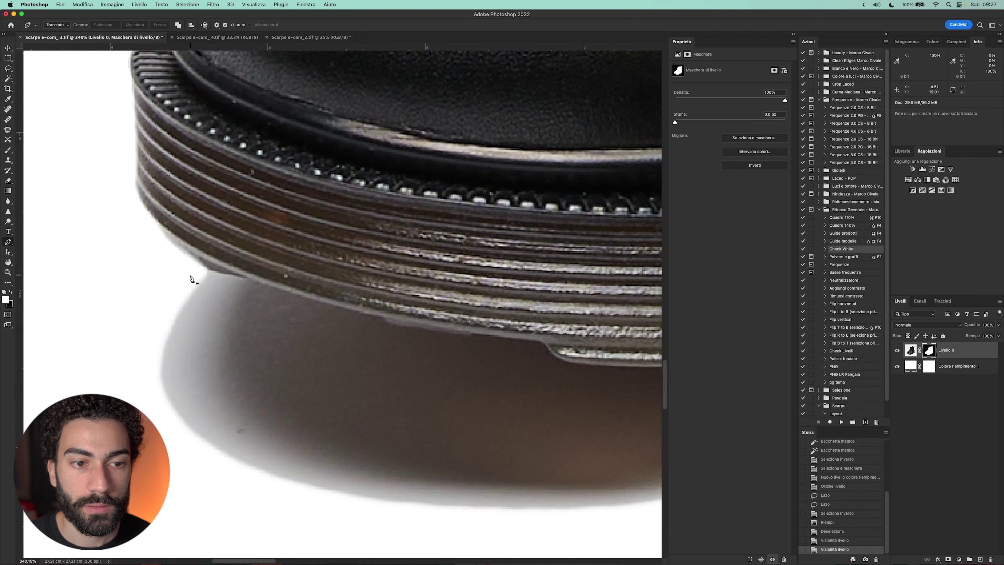
left_click(197, 262)
left_click(229, 273)
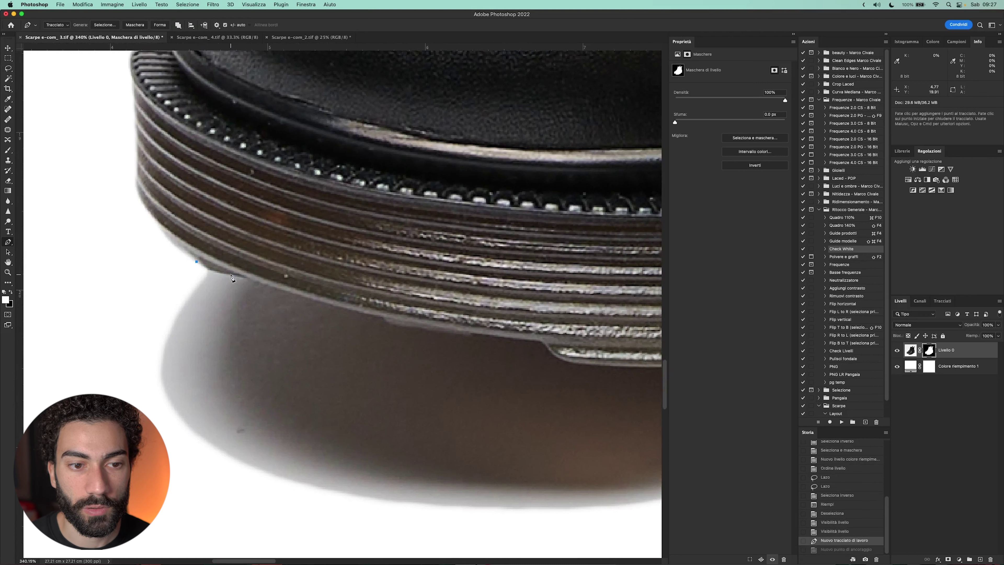
left_click(245, 278)
left_click(363, 313)
left_click(385, 318)
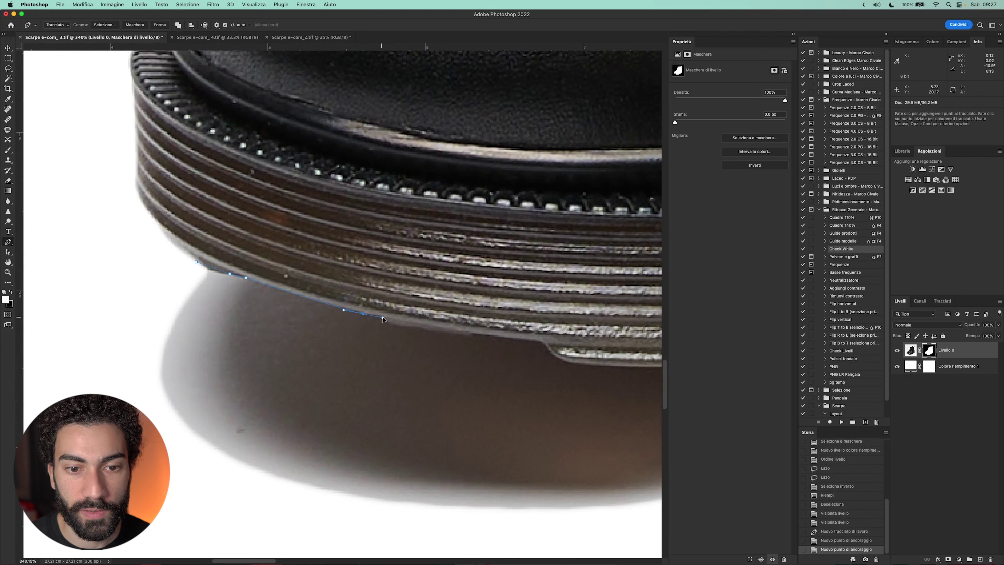
left_click(405, 327)
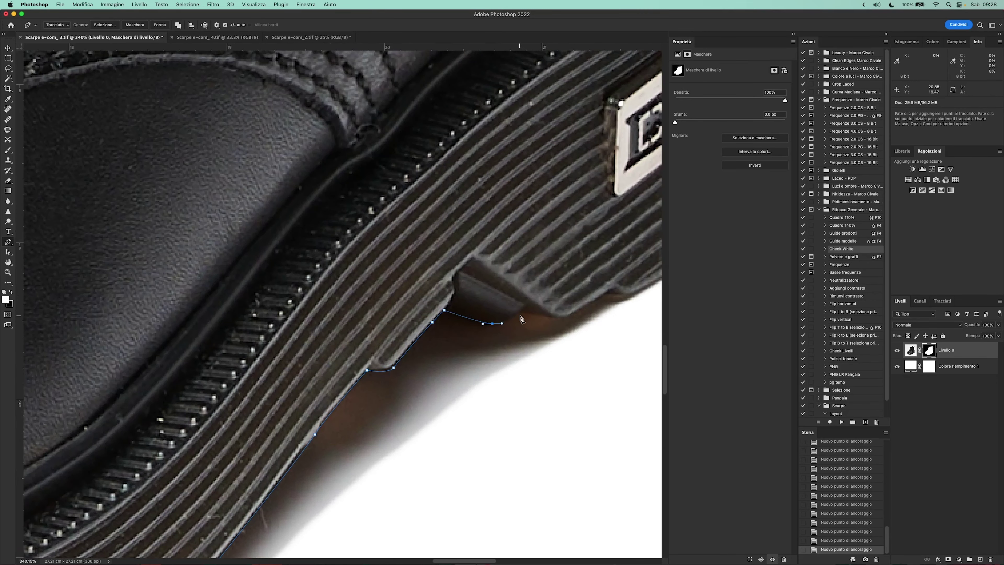
Step: Close the path around the cast shadow, fill it out of the mask, and duplicate the boots layer
key("super+0")
key("super+minus")
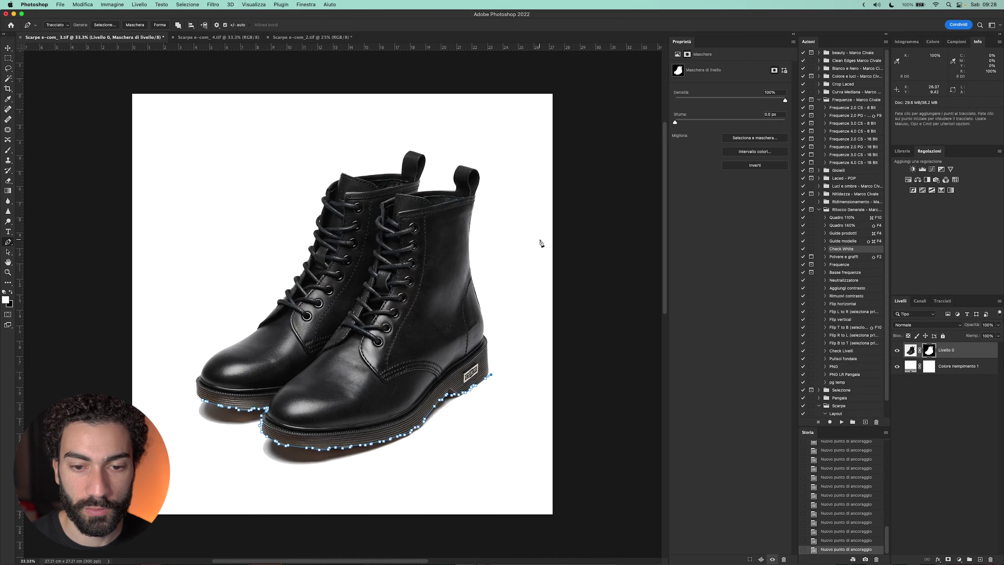
left_click(505, 446)
left_click(298, 504)
left_click(172, 474)
left_click(150, 371)
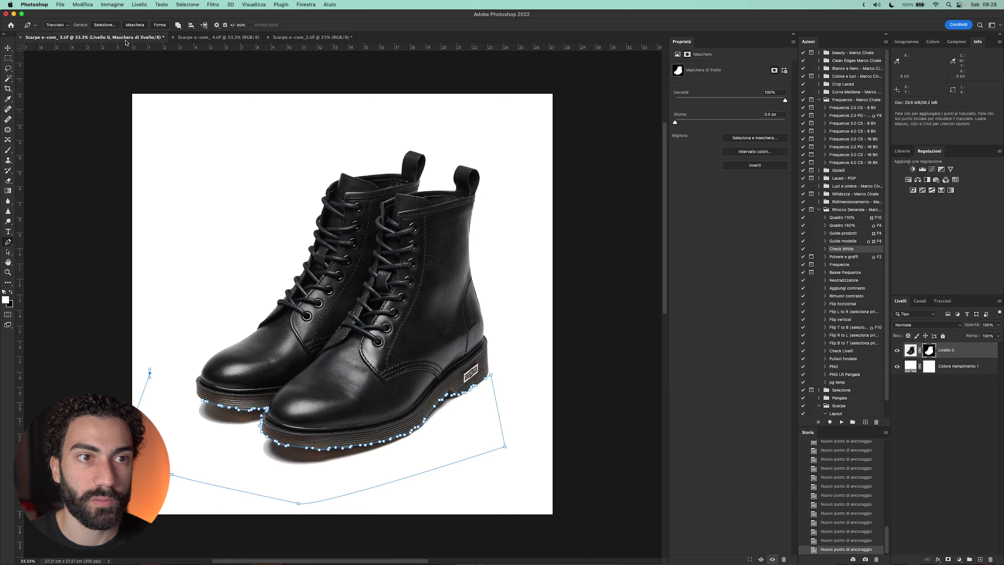
key("super+alt+Return")
key("Return")
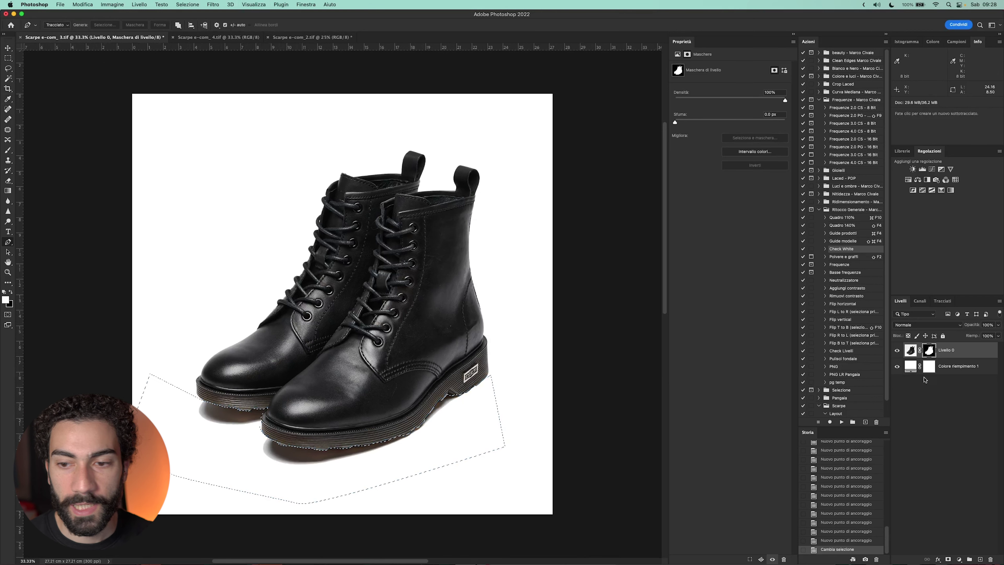
key("super+BackSpace")
key("super+d")
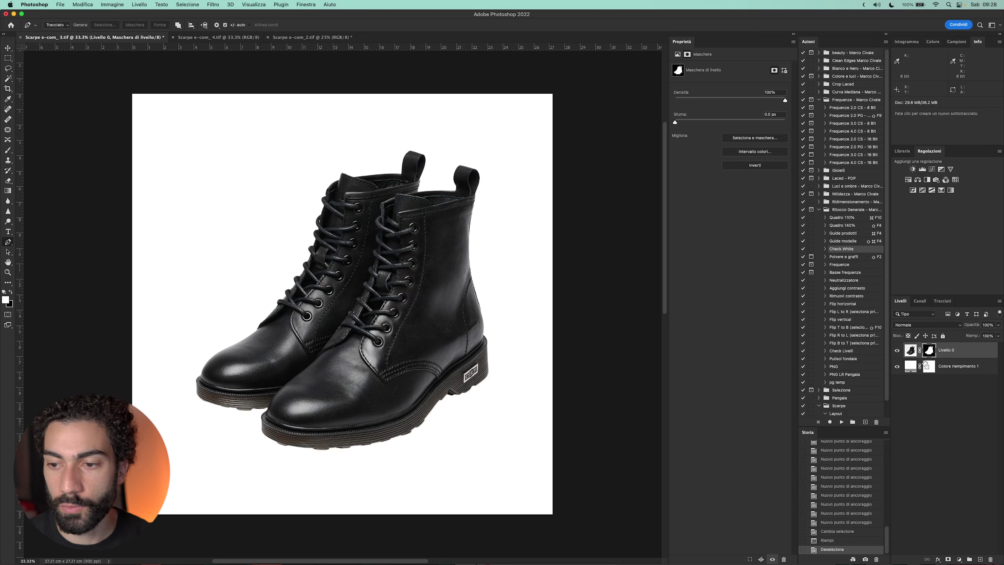
key("super+j")
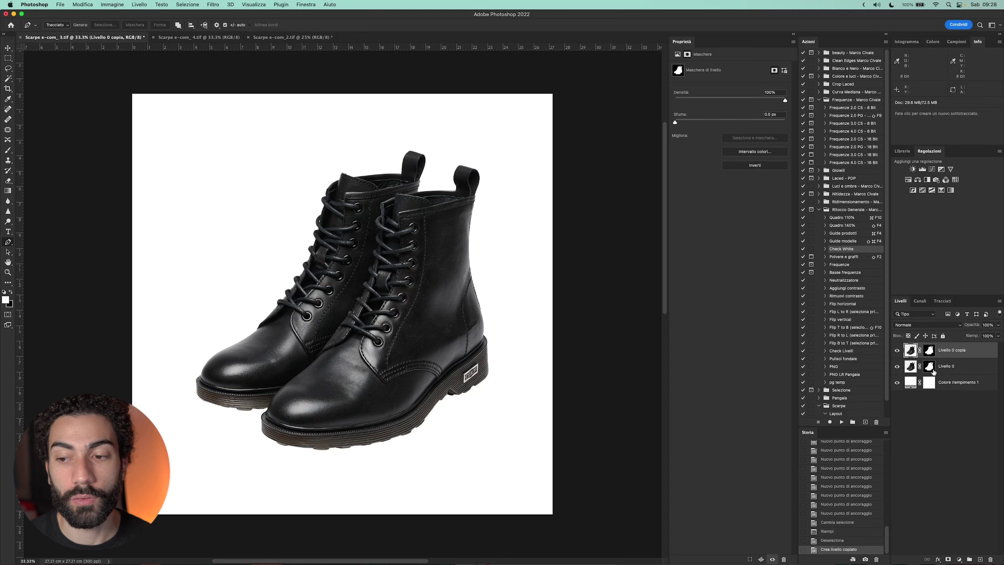
Step: Fill Livello 0's mask with white so the soft shadow under the soles shows again
left_click(931, 370)
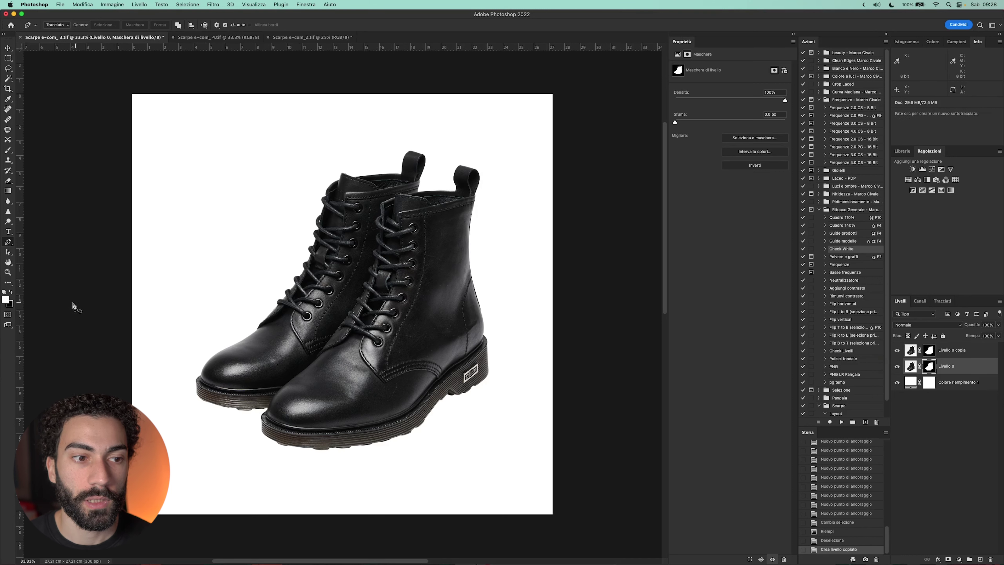
key("b")
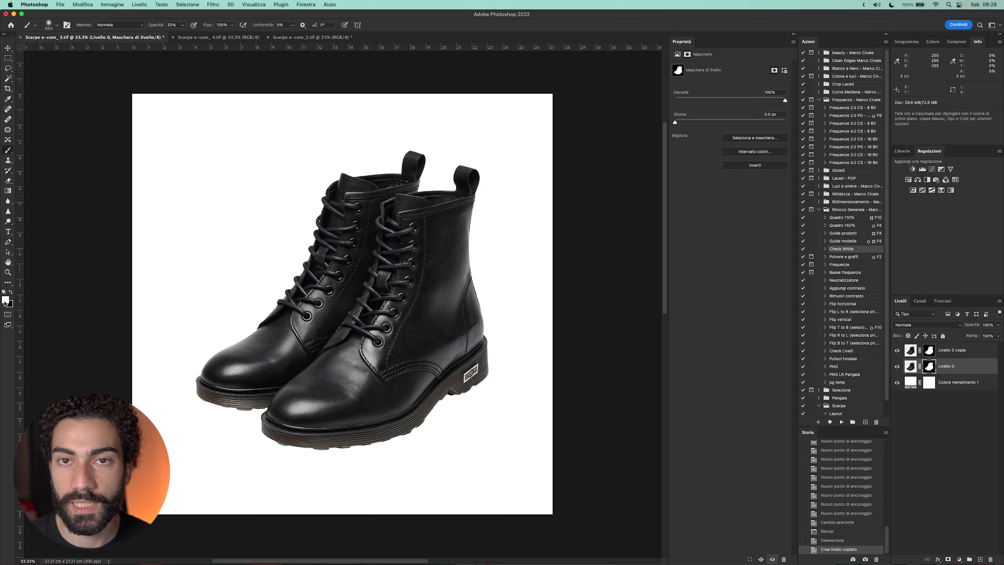
key("x")
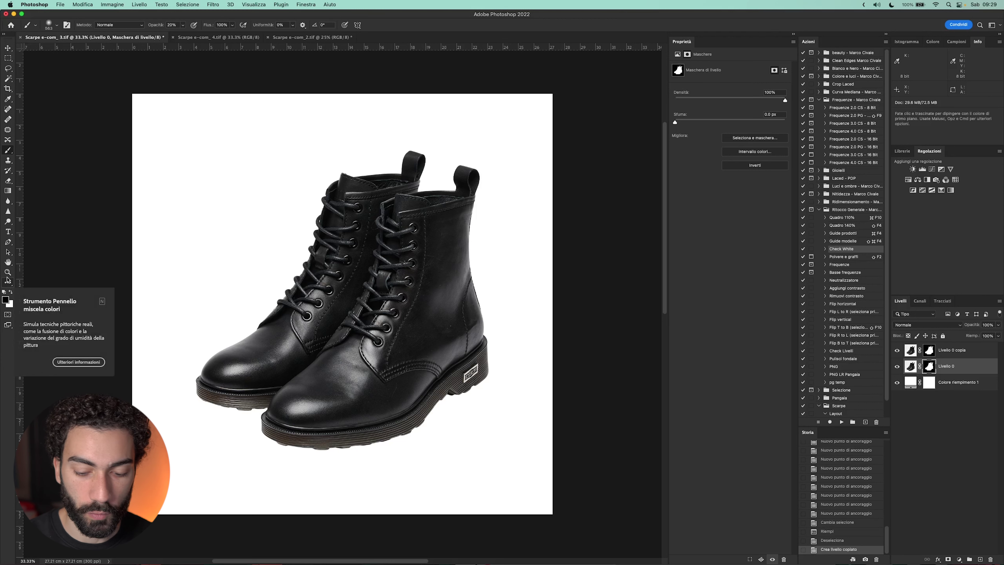
key("super+BackSpace")
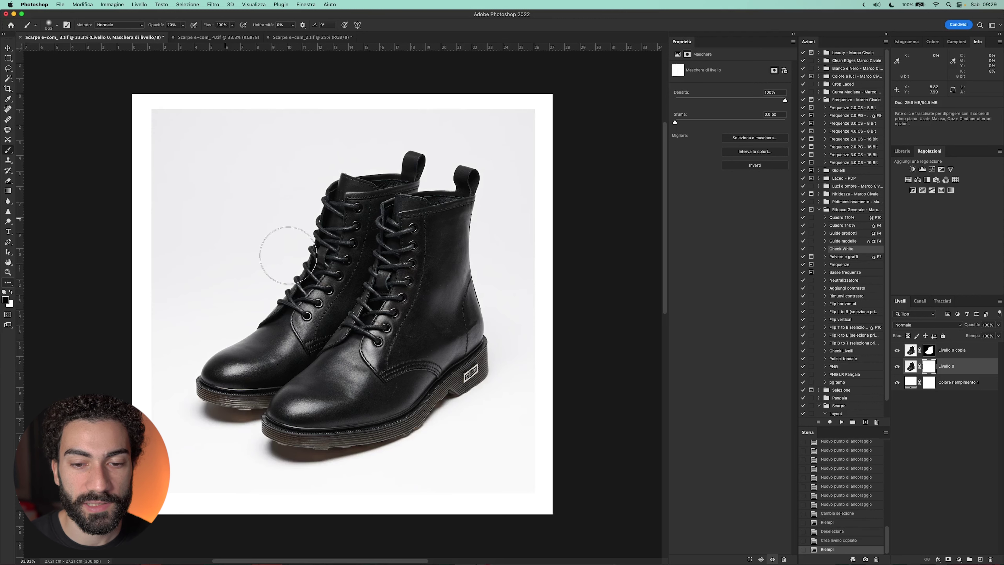
scroll(253, 471, "up", 5)
scroll(208, 446, "up", 2)
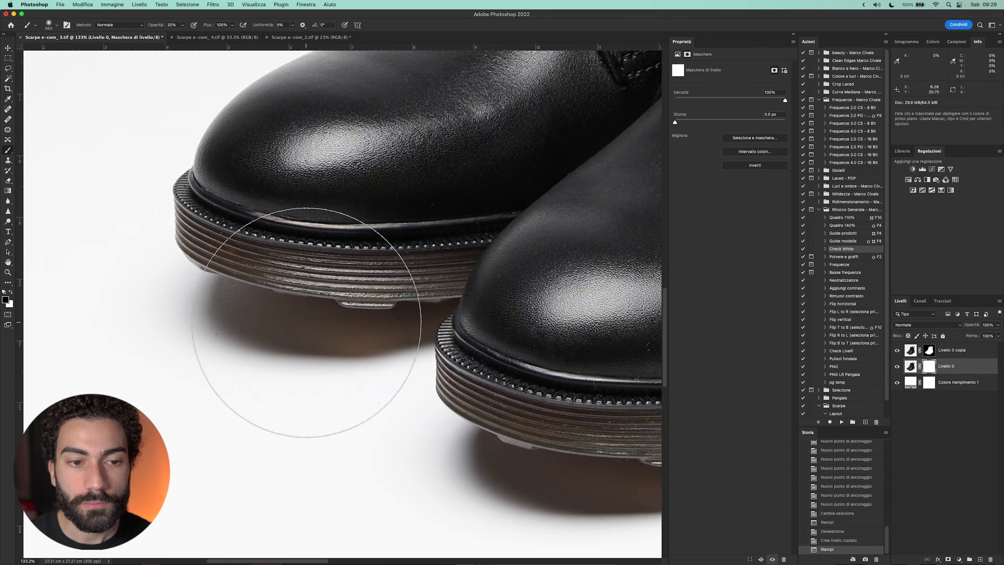
Step: Trace a Pen path along the shadow's left and bottom edges under the front sole
key("p")
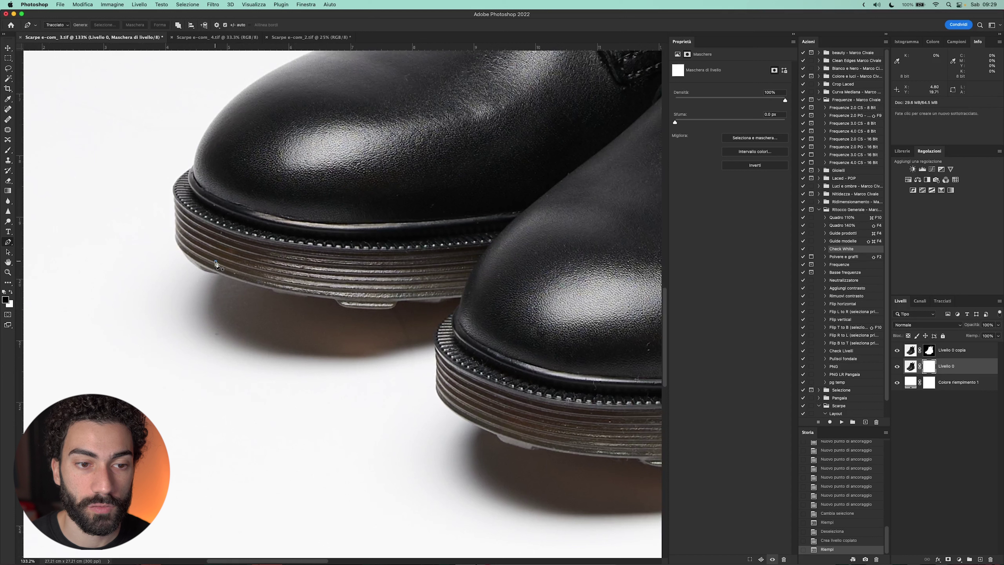
left_click(215, 261)
left_click(238, 255)
key("ctrl+z")
left_click_drag(207, 324, 238, 362)
left_click_drag(338, 359, 381, 359)
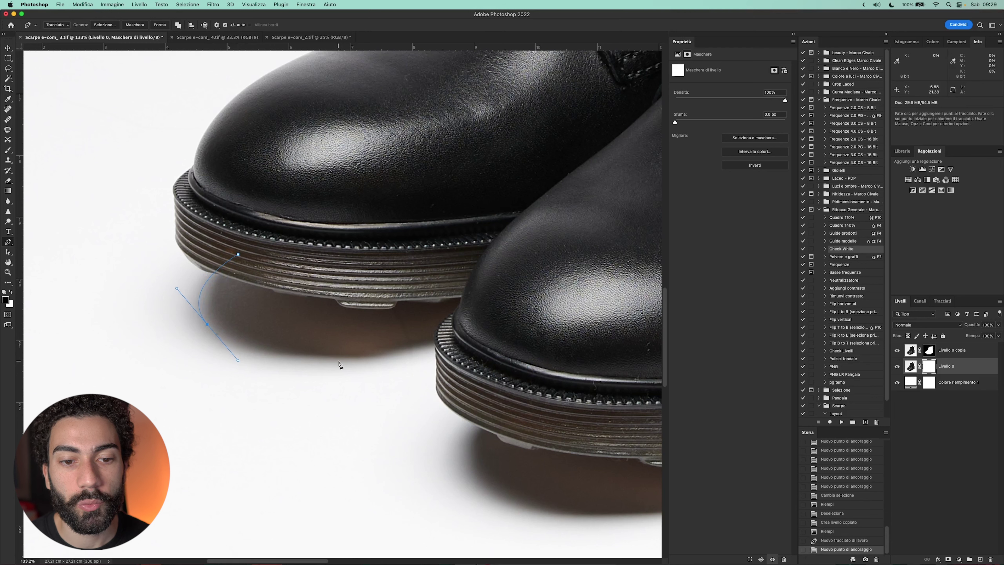
left_click(447, 342)
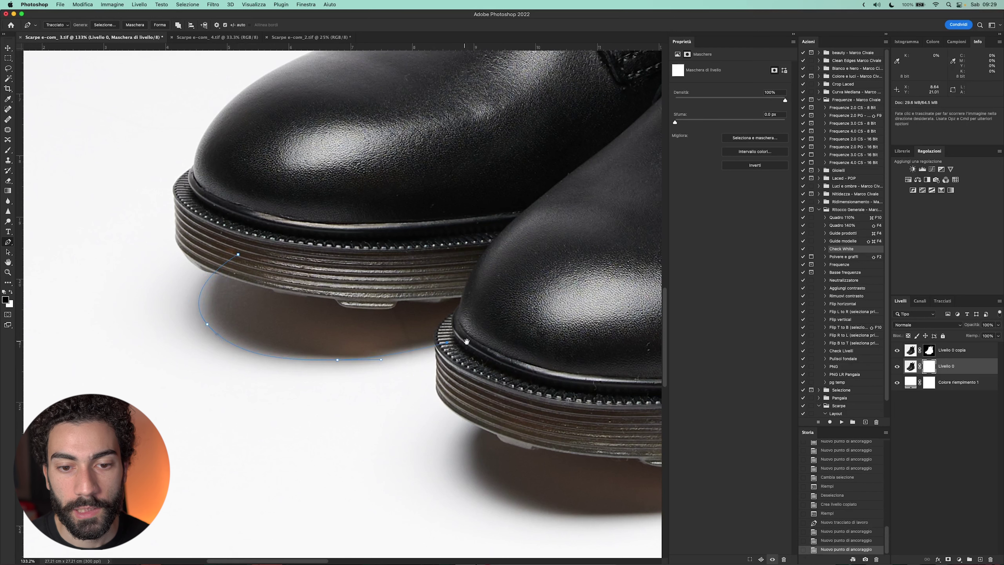
scroll(447, 342, "right", 10)
left_click(253, 331)
left_click(234, 378)
left_click_drag(220, 430, 226, 442)
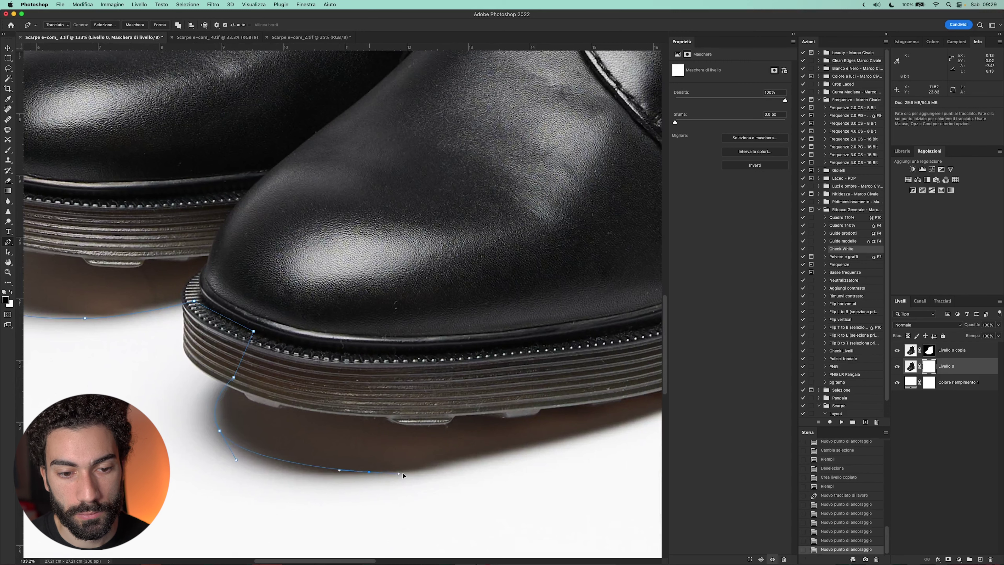
Step: Extend the path beneath the heel and close it around the shadow's outer edge
left_click_drag(474, 459, 194, 447)
scroll(414, 392, "right", 5)
left_click(348, 423)
scroll(368, 447, "up", 2)
left_click(374, 419)
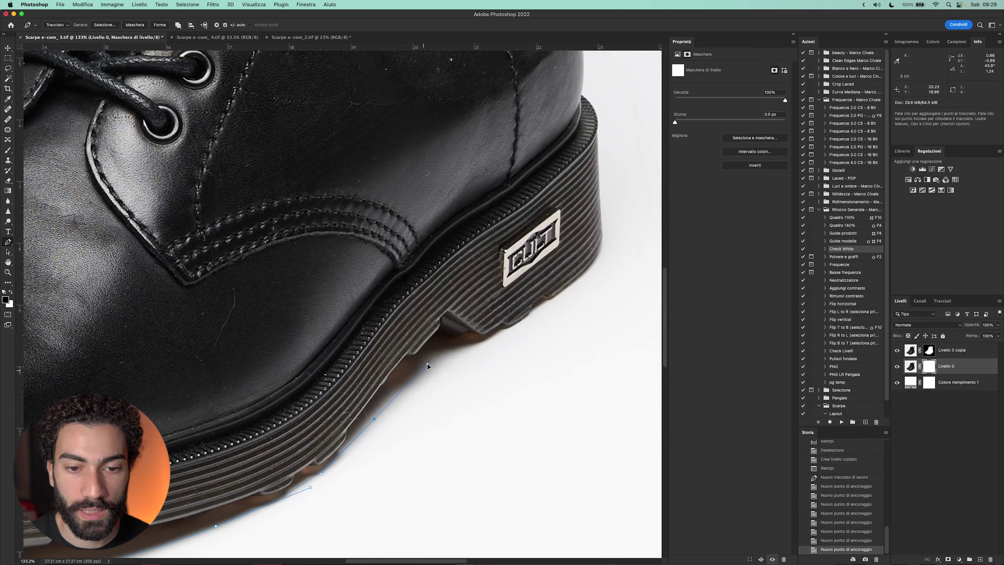
left_click_drag(483, 342, 510, 329)
mouse_move(582, 287)
left_mouse_down()
mouse_move(469, 377)
mouse_move(484, 351)
left_mouse_up()
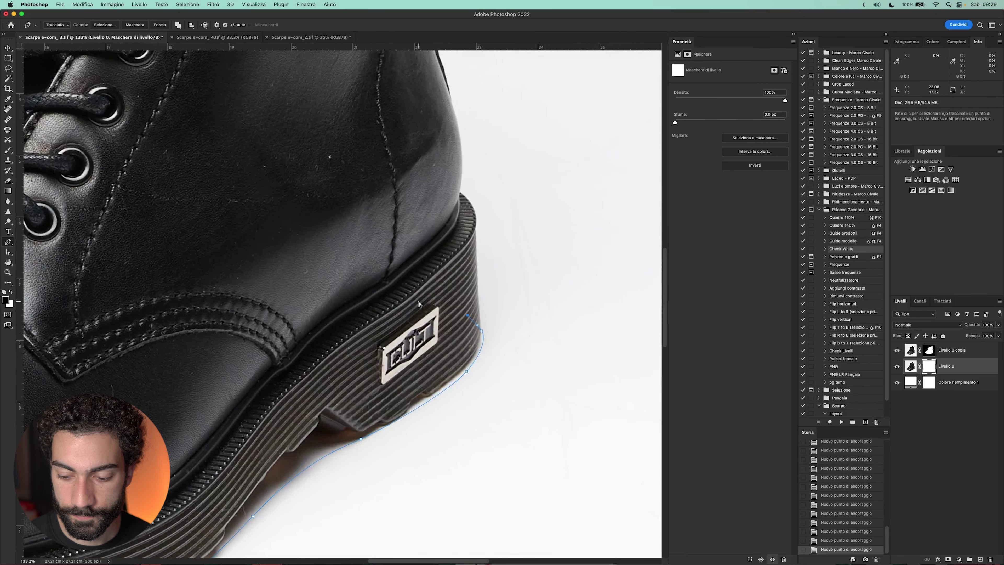
key("super+0")
left_click(312, 394)
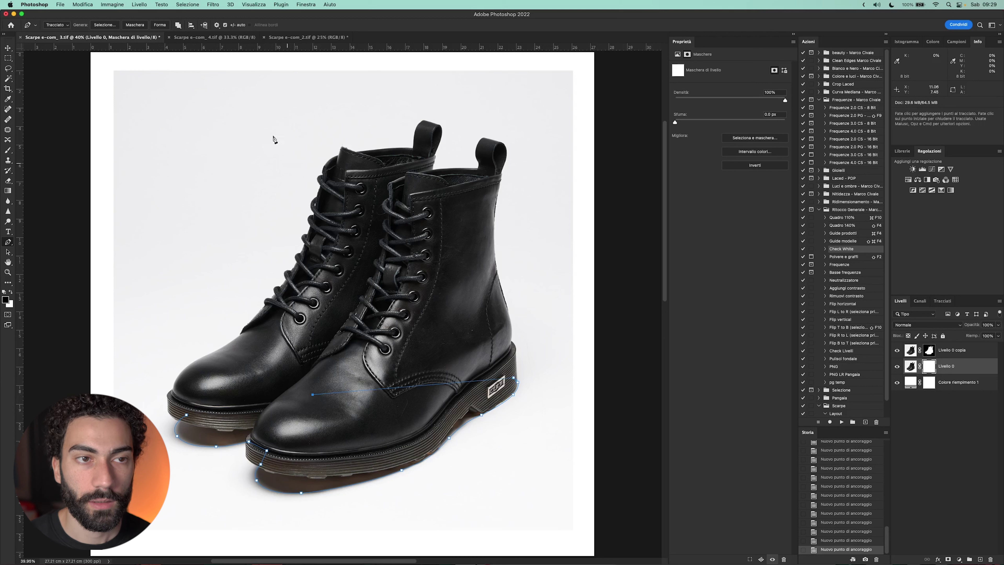
Step: Turn the shadow path into a 5 px feathered selection and invert it
left_click(92, 25)
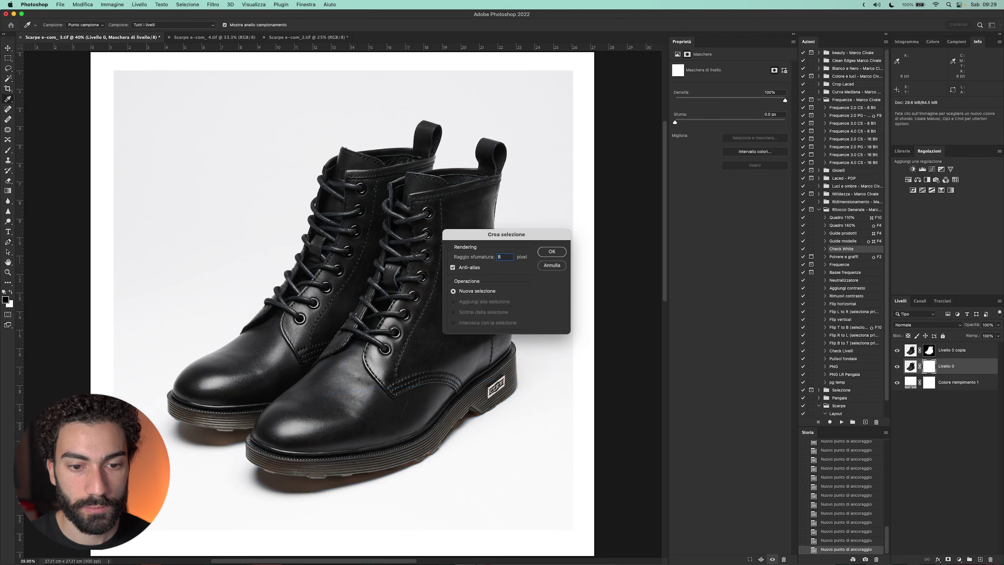
key("Return")
key("shift+super+i")
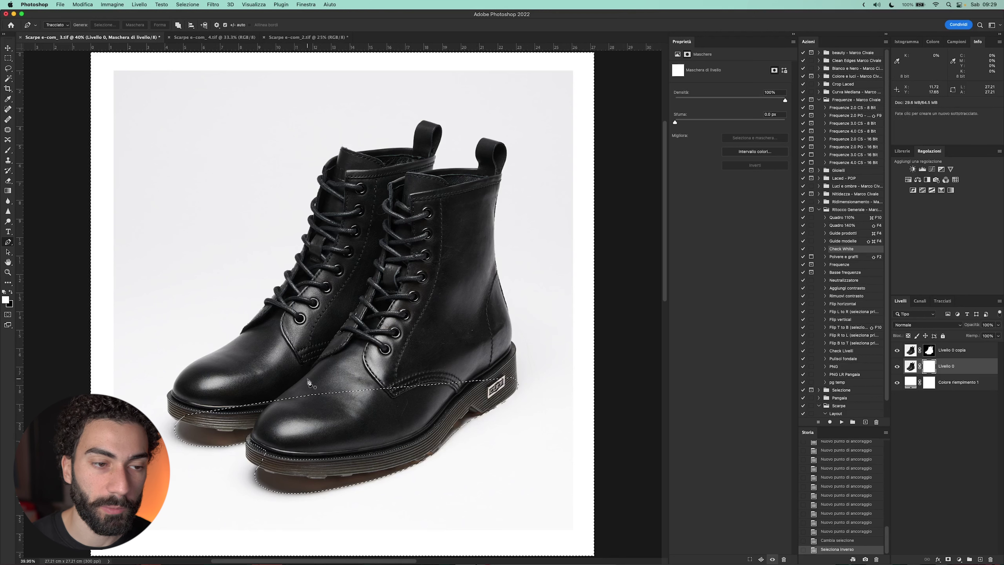
Step: Fill the mask outside the shadow to hide it, then deselect
key("x")
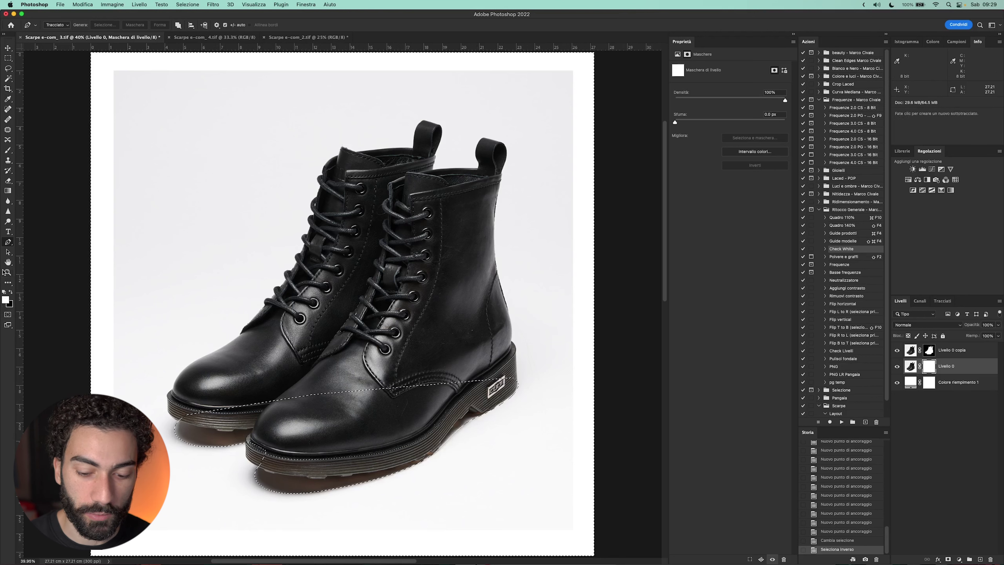
key("super+BackSpace")
key("super+d")
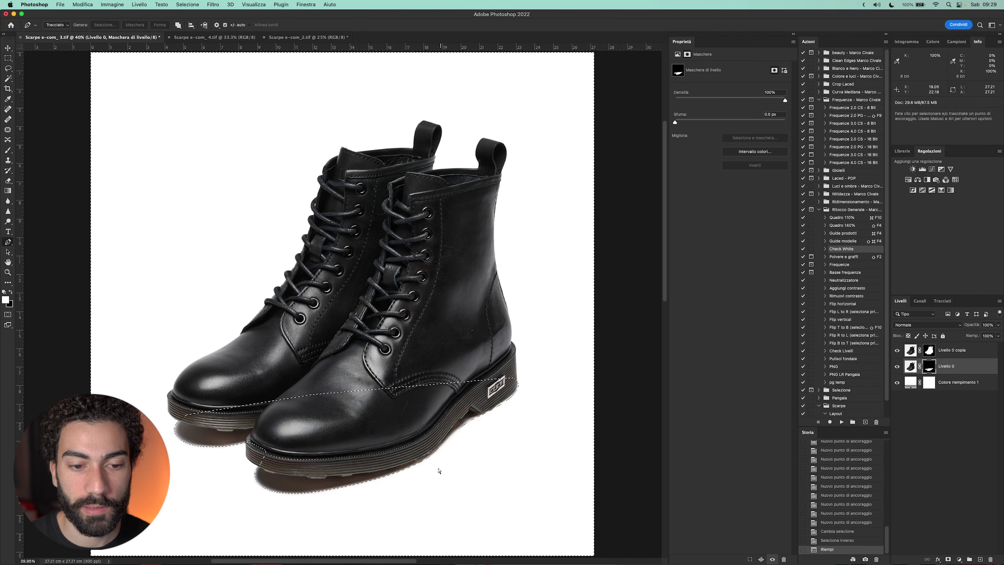
scroll(420, 482, "down", 3)
scroll(419, 482, "left", 1)
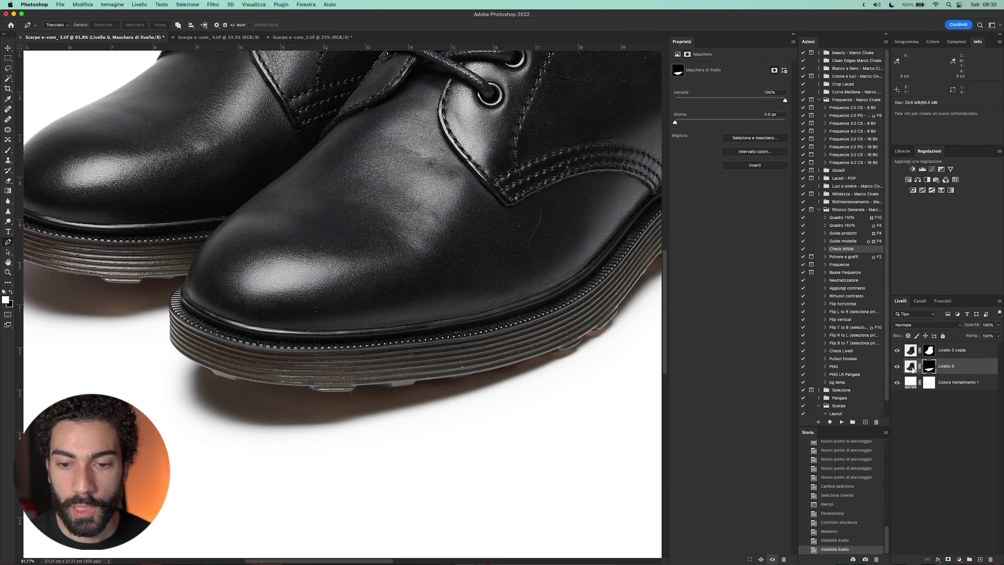
Step: Desaturate Livello 0's pixels, apply Camera Raw noise reduction 46, then hide the layer to compare
key("shift+F2")
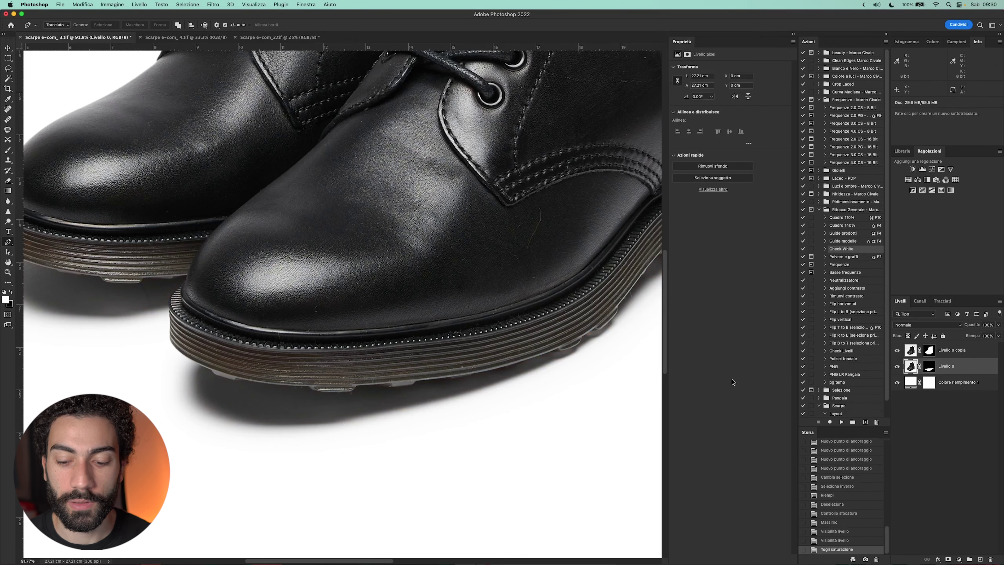
key("super+0")
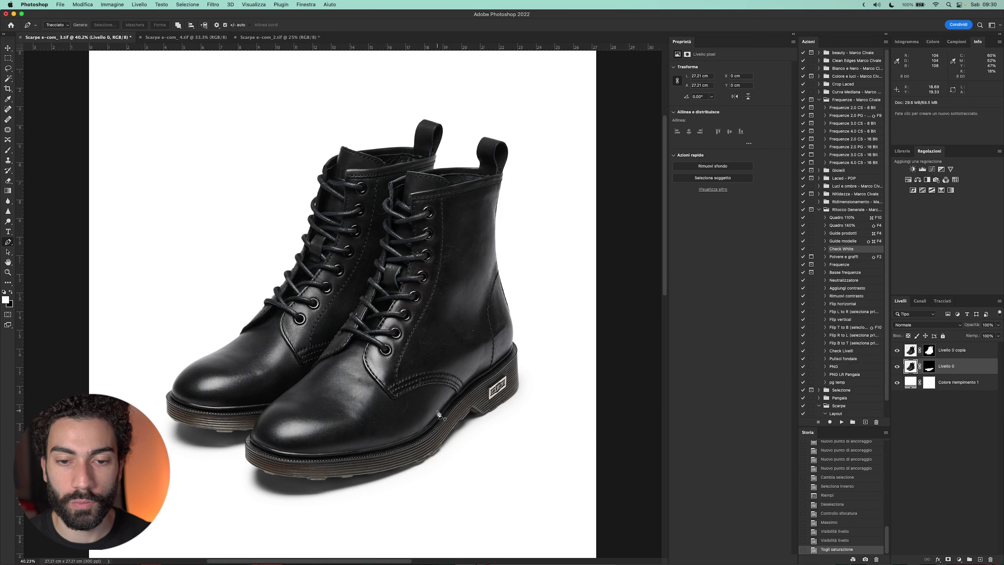
scroll(307, 499, "up", 5)
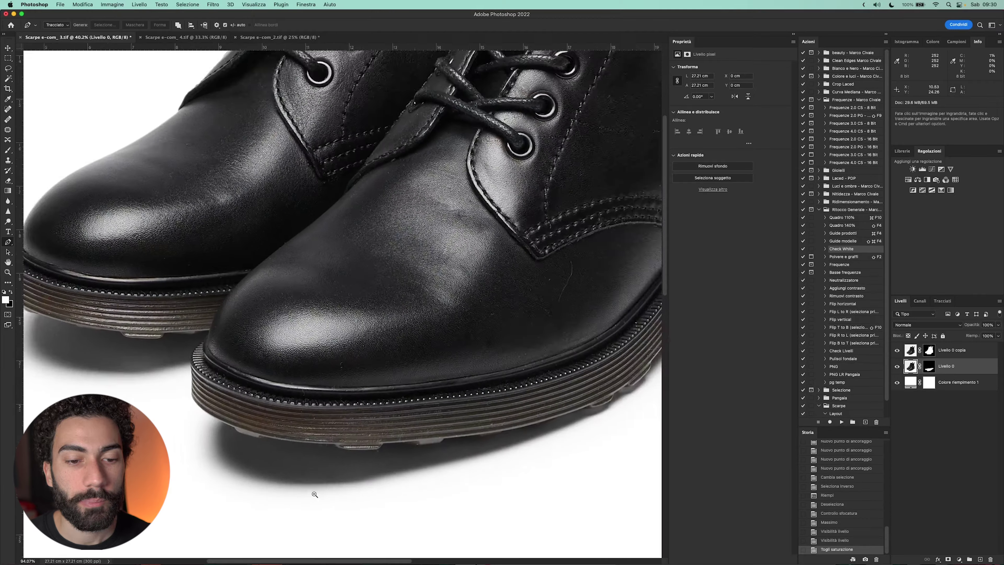
scroll(312, 487, "up", 2)
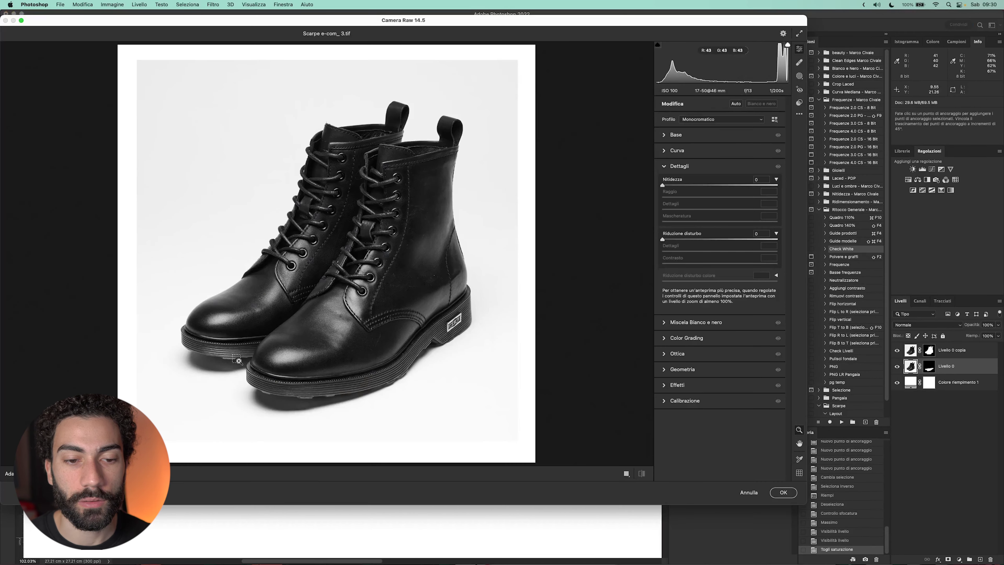
left_click_drag(237, 360, 689, 225)
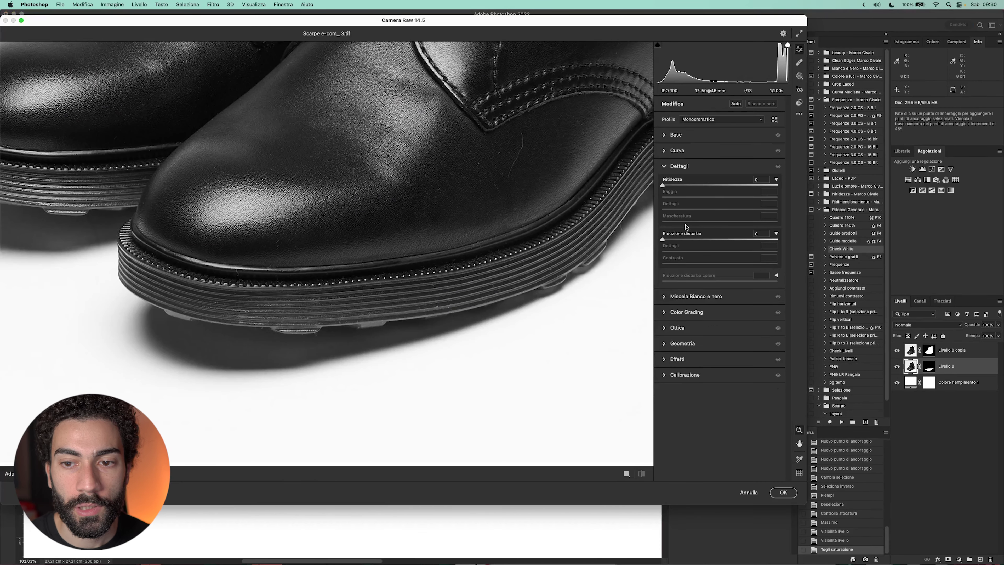
key("Return")
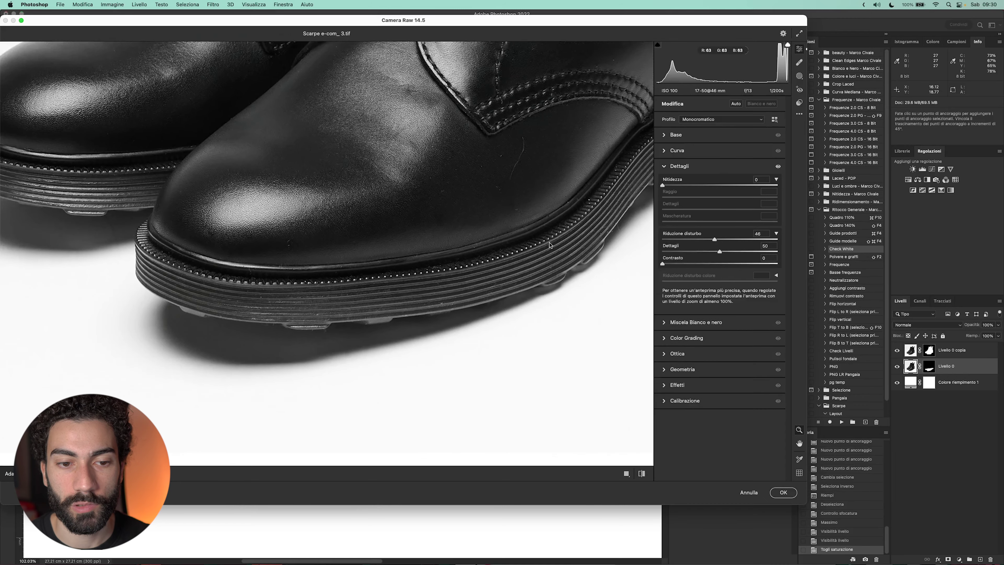
key("super+minus")
key("super+minus")
key("super+minus")
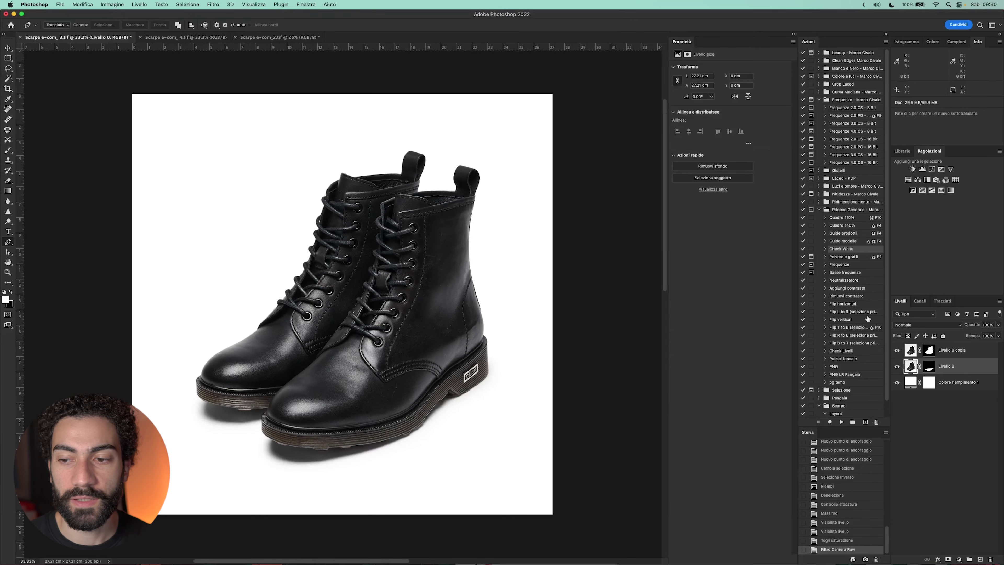
left_click(897, 351)
Step: Recheck the shadow layer, then spot-heal small leather blemishes on Livello 0 copia
left_click(898, 367)
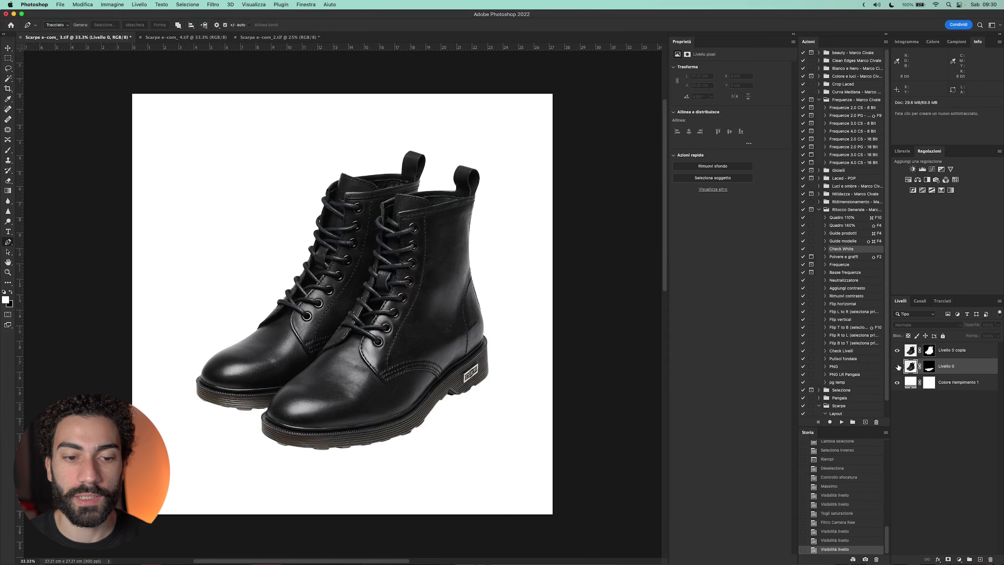
left_click(897, 365)
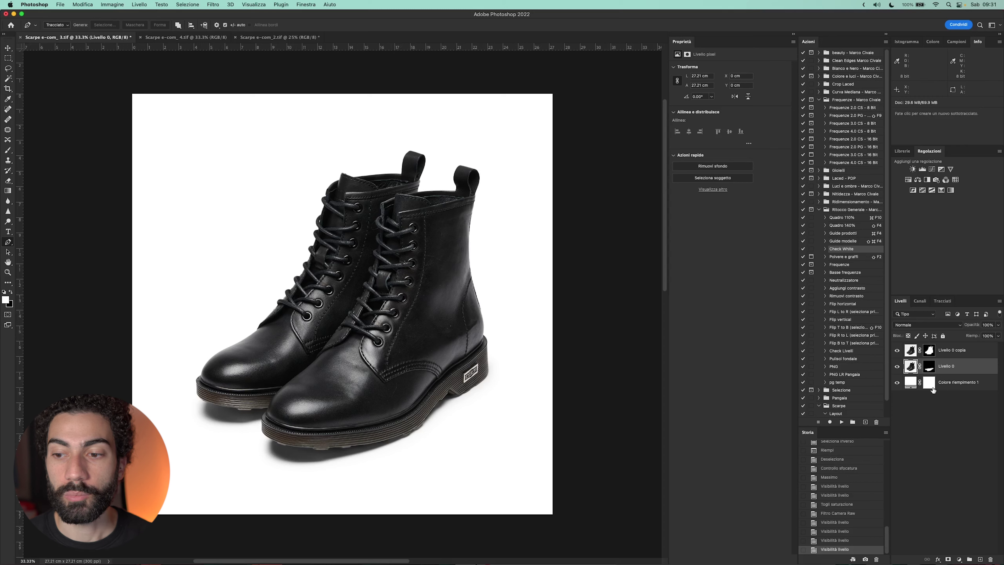
left_click(913, 351)
scroll(505, 344, "up", 5)
key("j")
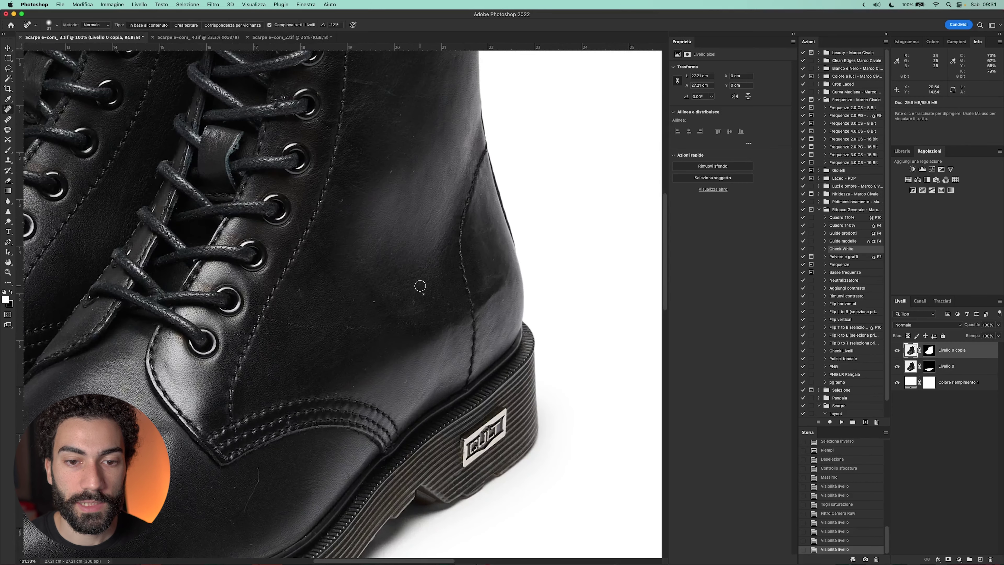
left_click(419, 297)
left_click(433, 293)
left_click(411, 308)
left_click(399, 303)
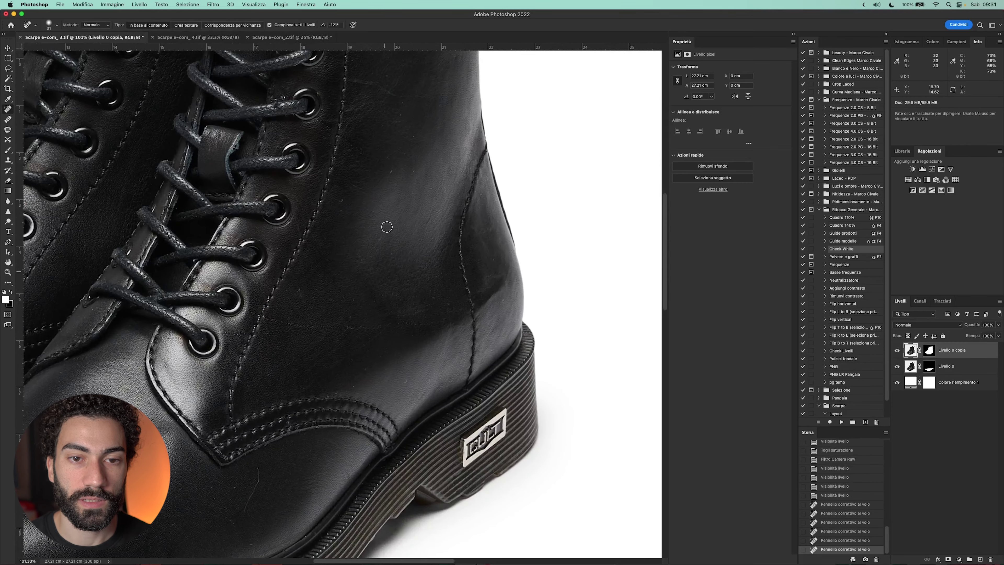
left_click(388, 174)
left_click(416, 140)
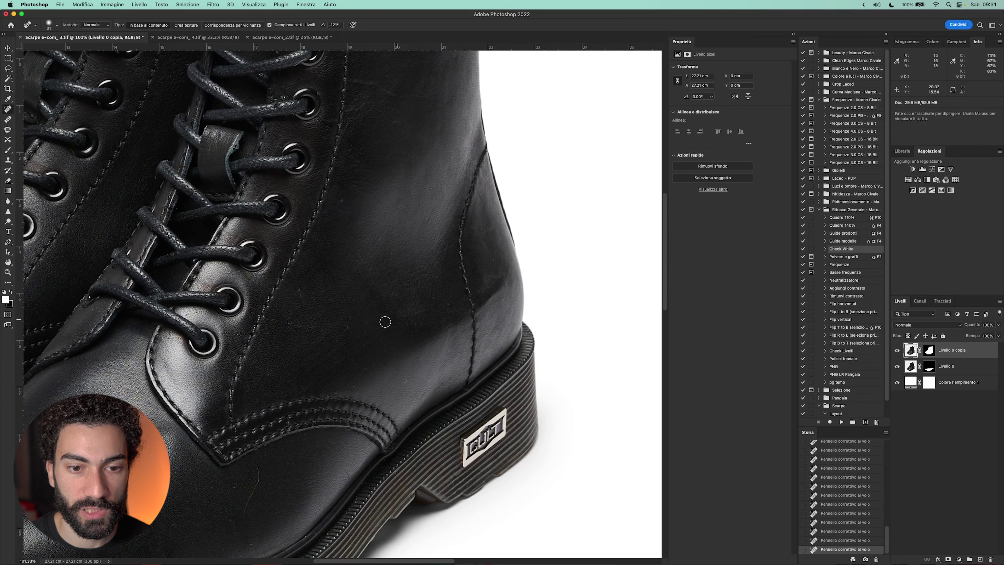
Step: Spot-heal the remaining dark marks and scratch on the lower boot leather
left_click_drag(312, 326, 489, 269)
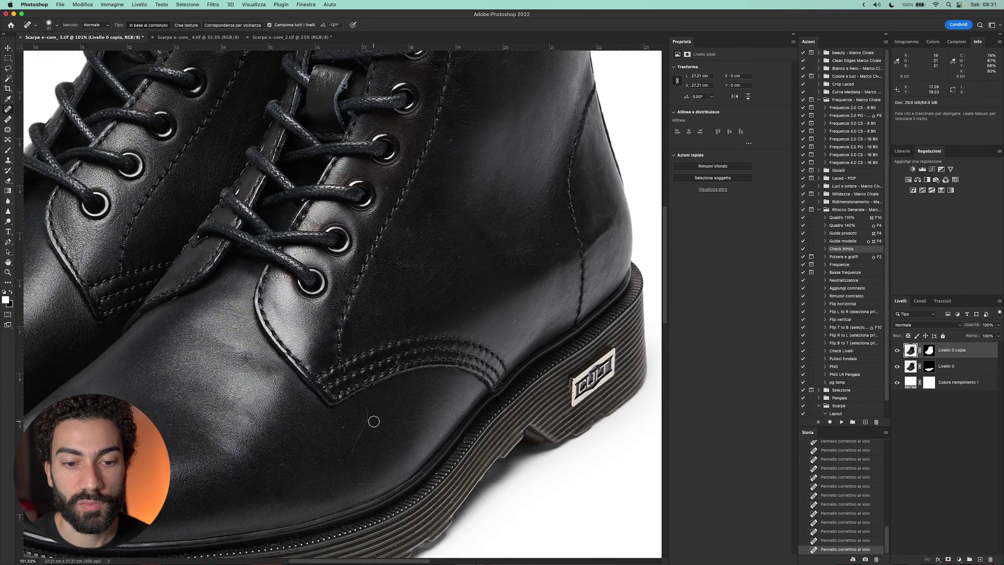
left_click_drag(360, 437, 357, 447)
scroll(445, 257, "up", 5)
mouse_move(431, 239)
left_mouse_down()
mouse_move(336, 238)
mouse_move(492, 240)
left_mouse_up()
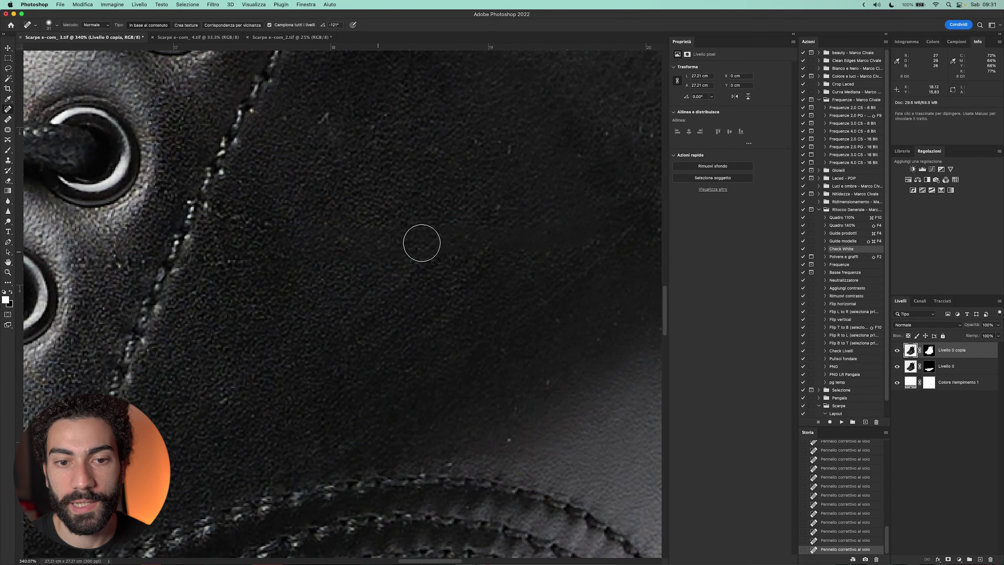
key("super+z")
key("super+0")
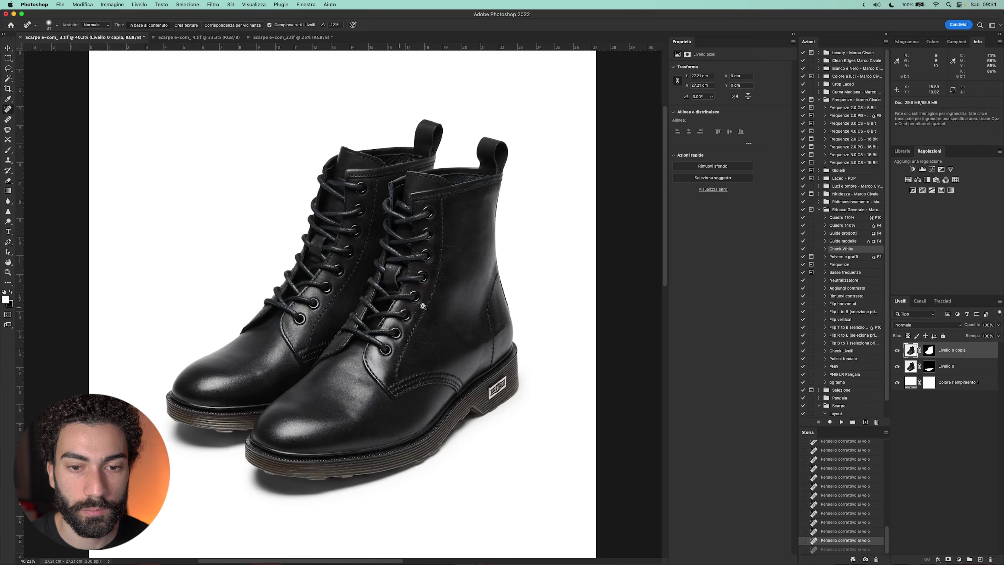
scroll(470, 291, "up", 5)
key("super+shift+z")
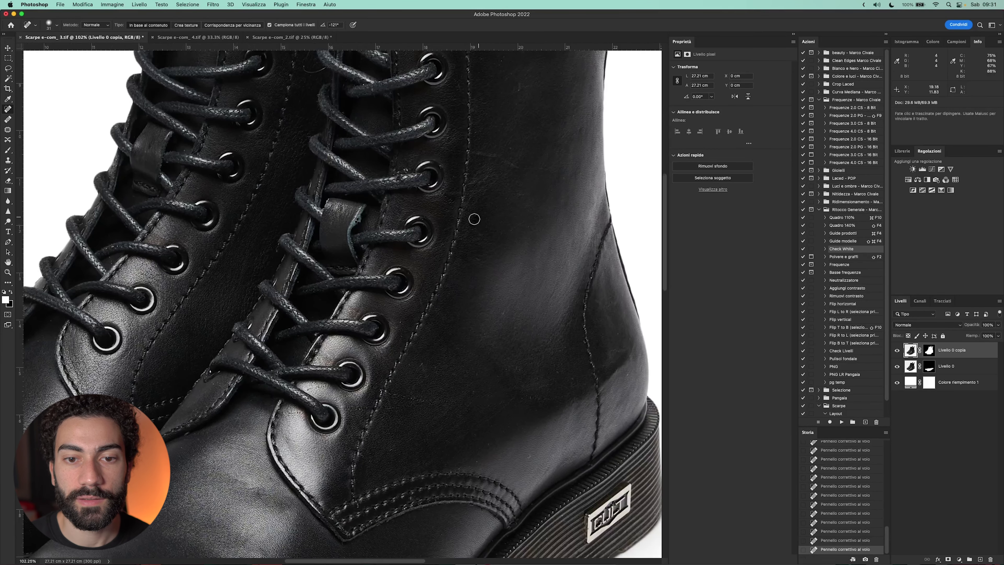
scroll(474, 218, "up", 5)
left_click_drag(464, 238, 443, 240)
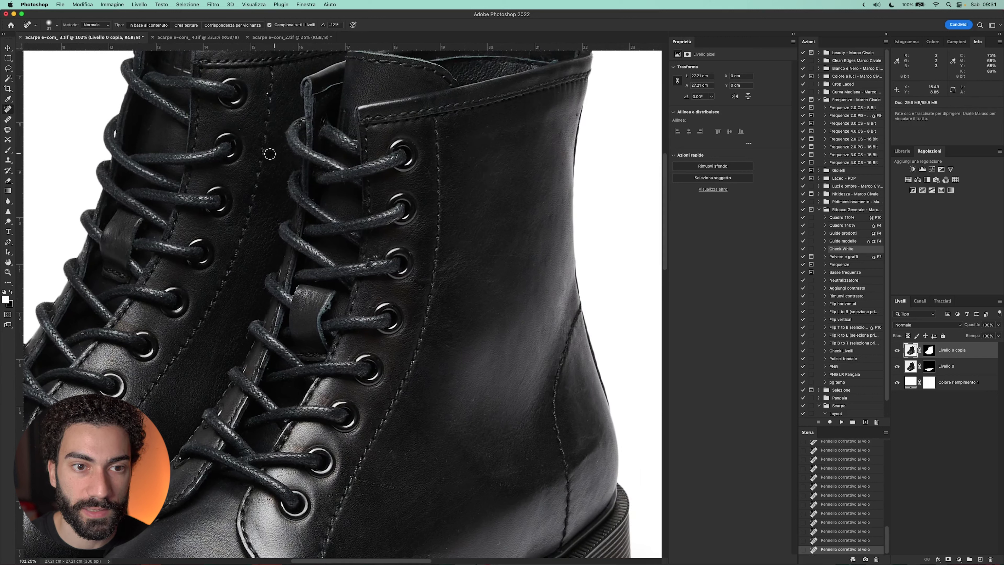
key("super+minus")
key("super+minus")
key("super+minus")
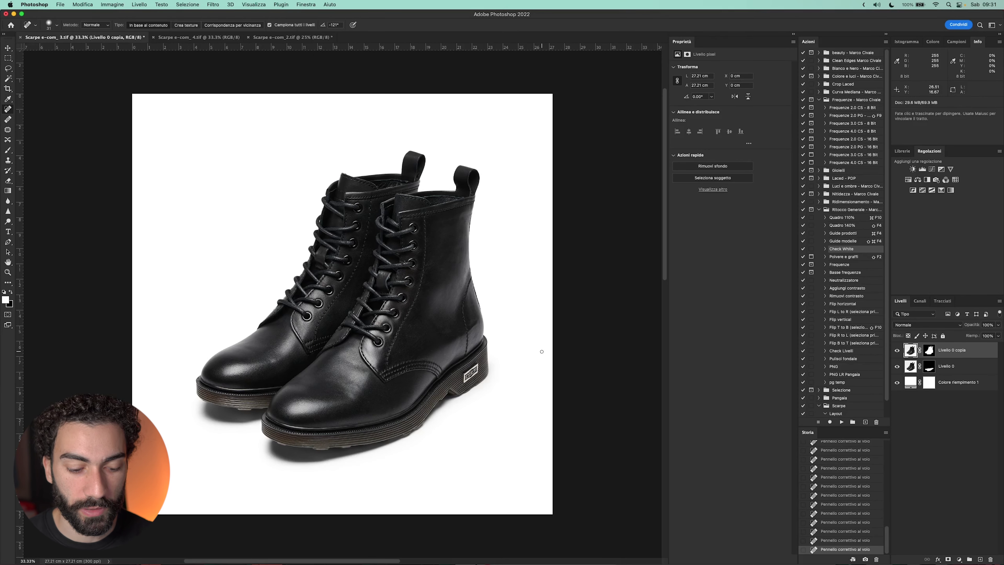
Step: Merge all layers into a single background layer with Shift+Cmd+E
key("super+shift+e")
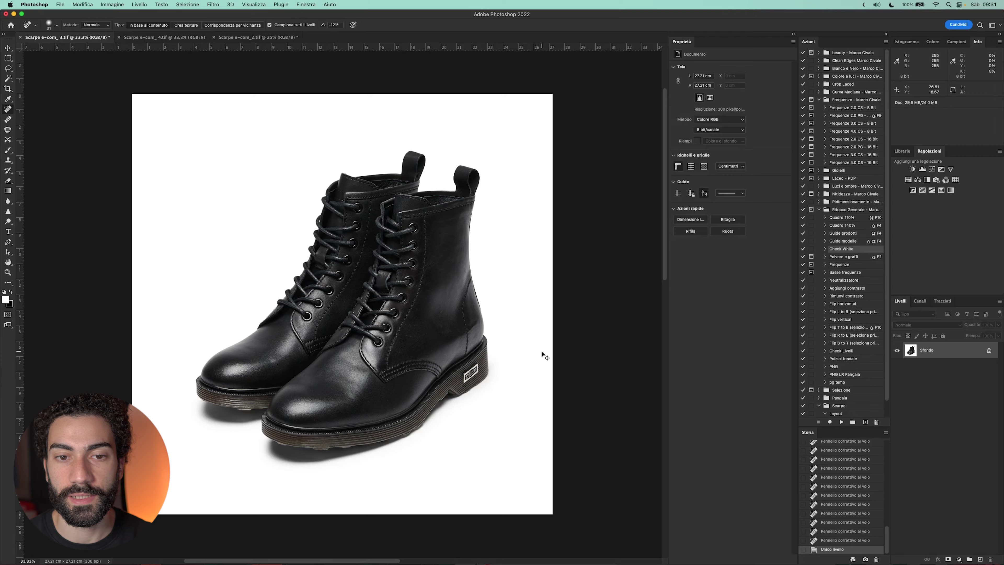